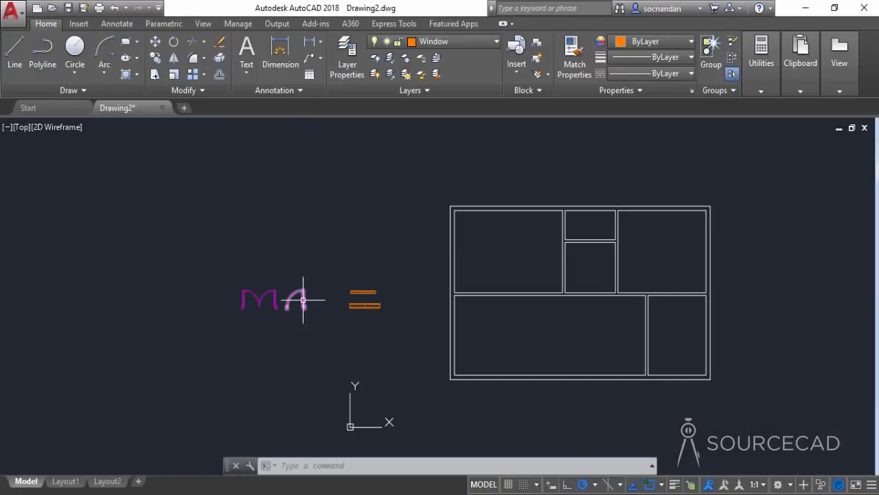
# Step: Copy the single door by its jamb corner onto the upper-left room's lower wall, about 11" from the wall corner
pyautogui.click(155, 58)
pyautogui.click(303, 293)
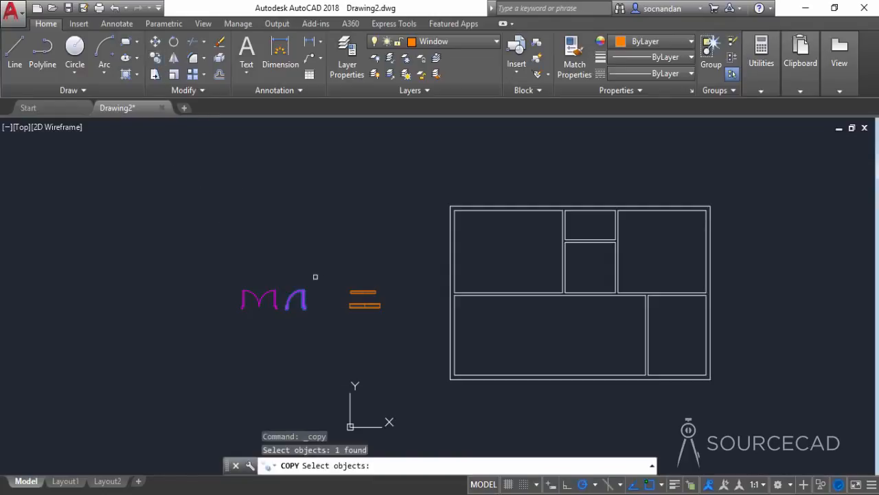
pyautogui.press('Return')
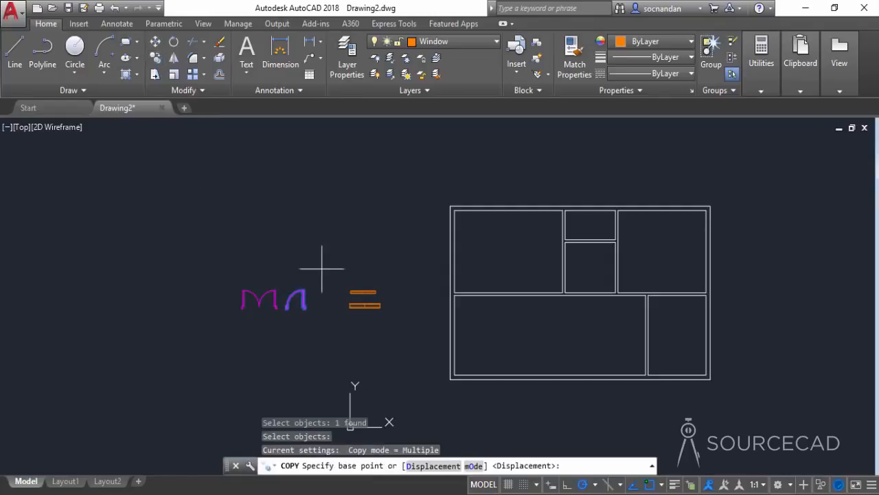
pyautogui.click(305, 307)
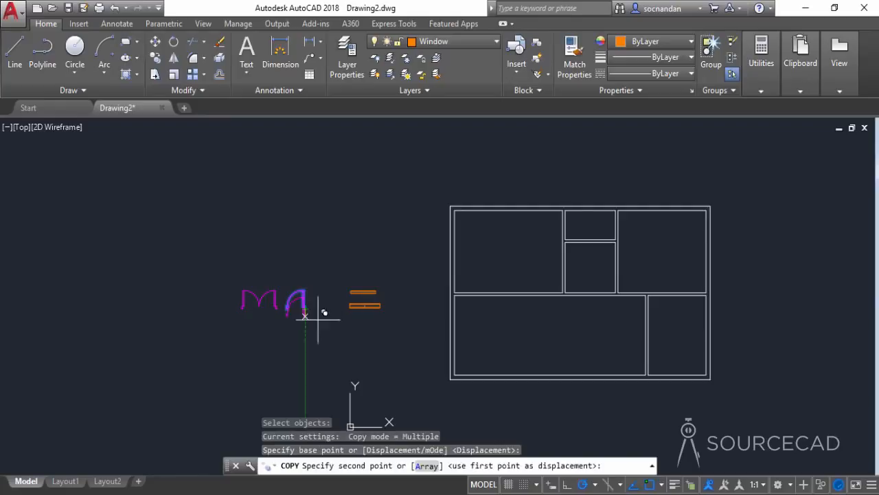
pyautogui.scroll(2, 453, 292)
pyautogui.scroll(3, 456, 288)
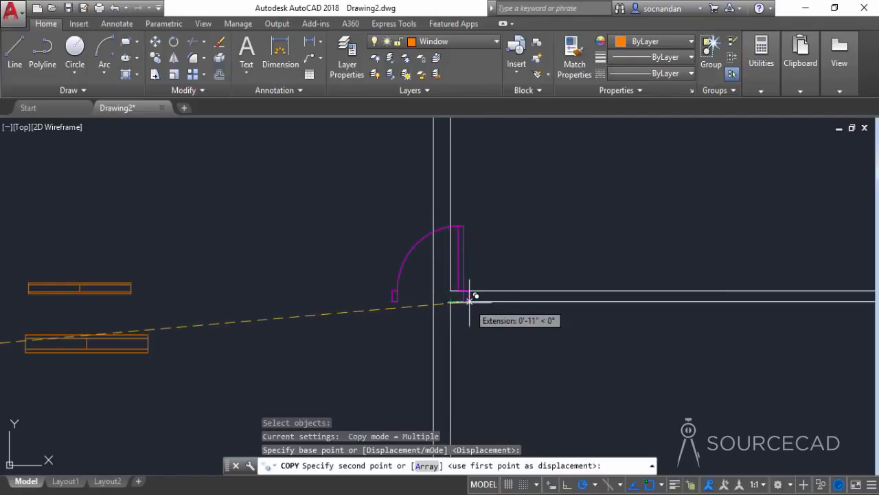
pyautogui.click(469, 300)
pyautogui.rightClick(507, 338)
pyautogui.click(546, 161)
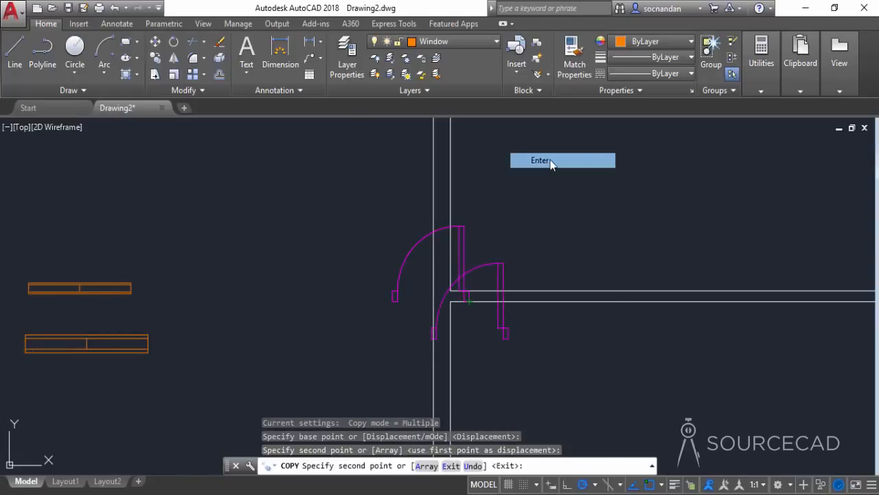
# Step: Mirror the placed door about a vertical line at its jamb and erase the source door
pyautogui.click(465, 241)
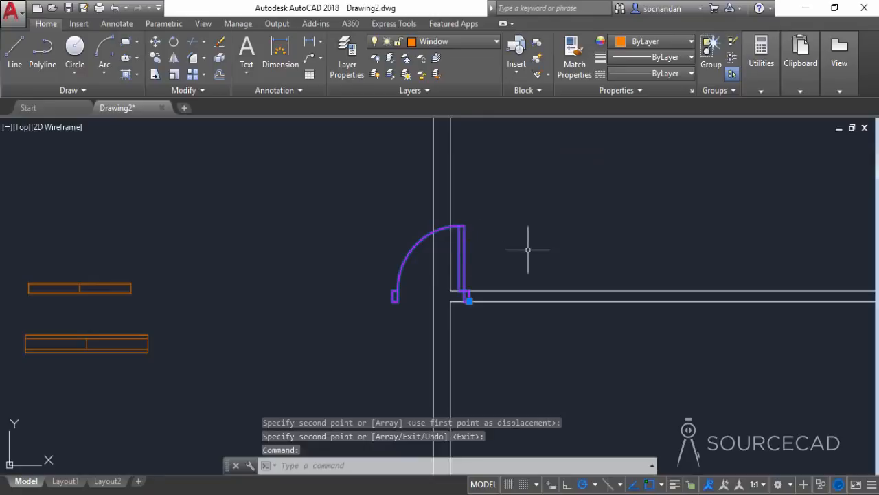
pyautogui.click(174, 61)
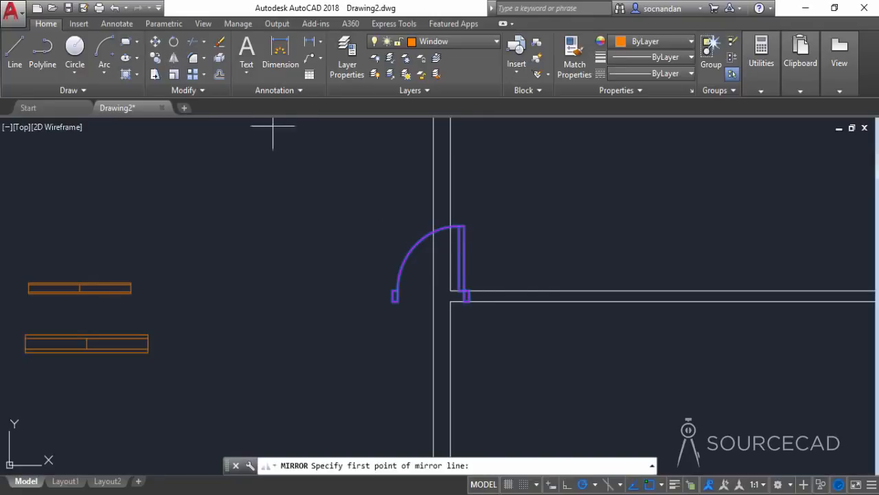
pyautogui.click(472, 300)
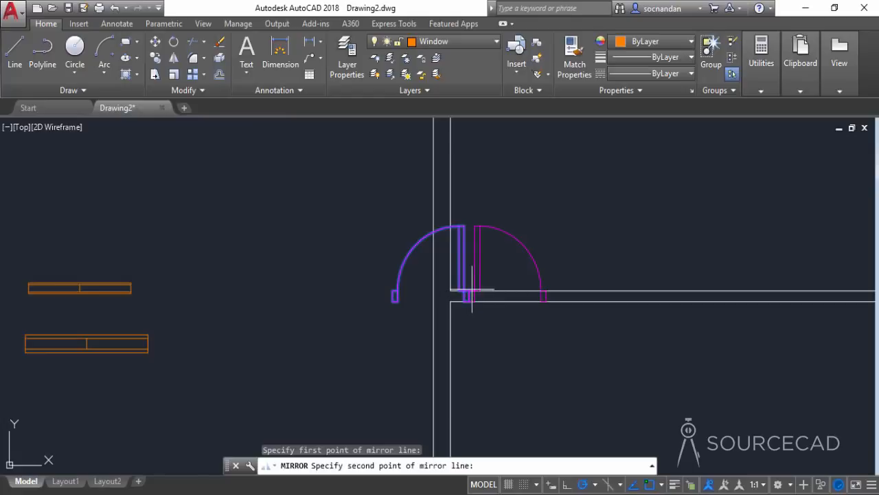
pyautogui.click(472, 289)
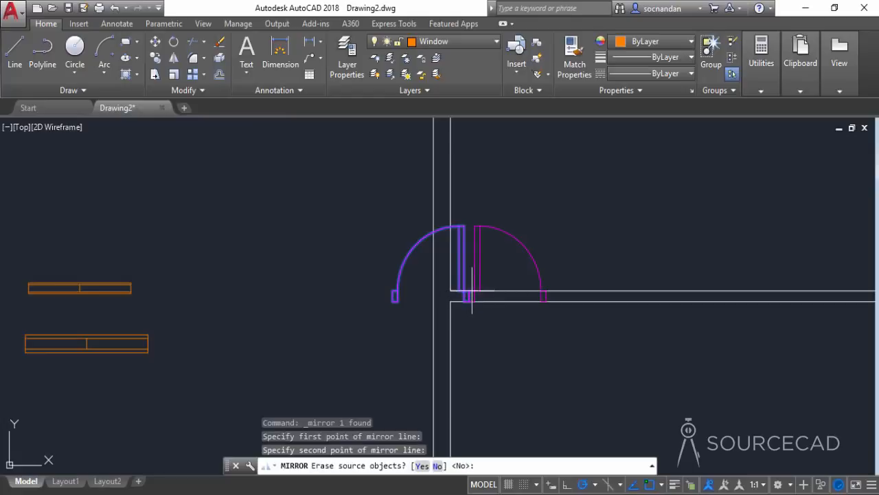
pyautogui.click(422, 466)
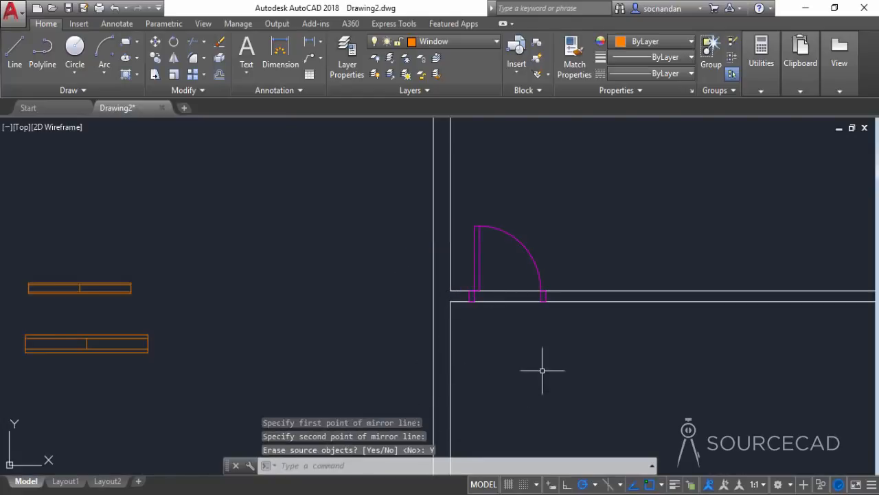
# Step: Copy the mirrored door by its jamb corner along the same wall into the small middle room and the upper-right room
pyautogui.scroll(-4, 559, 255)
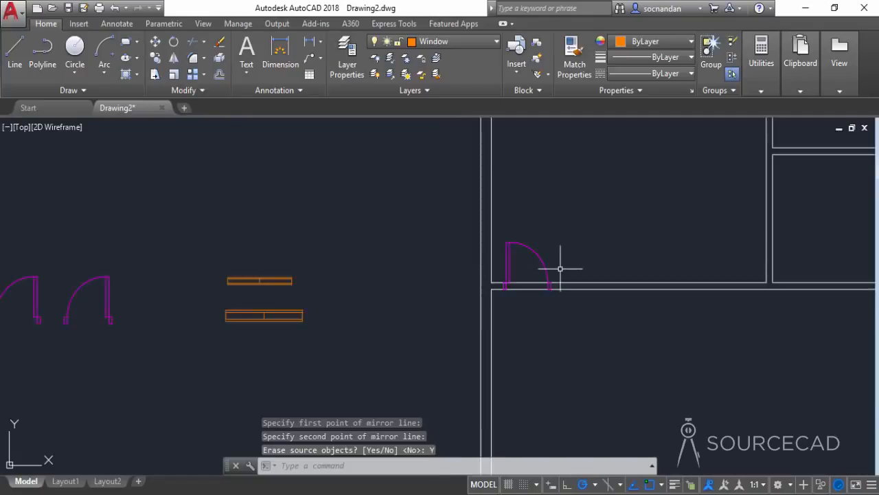
pyautogui.moveTo(564, 269)
pyautogui.mouseDown(button='middle')
pyautogui.moveTo(575, 250)
pyautogui.moveTo(418, 275)
pyautogui.mouseUp(button='middle')
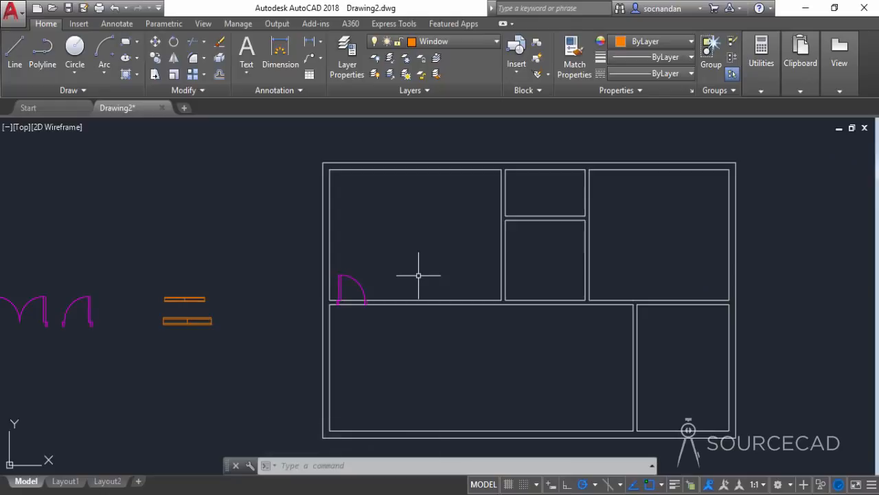
pyautogui.click(157, 59)
pyautogui.scroll(6, 331, 314)
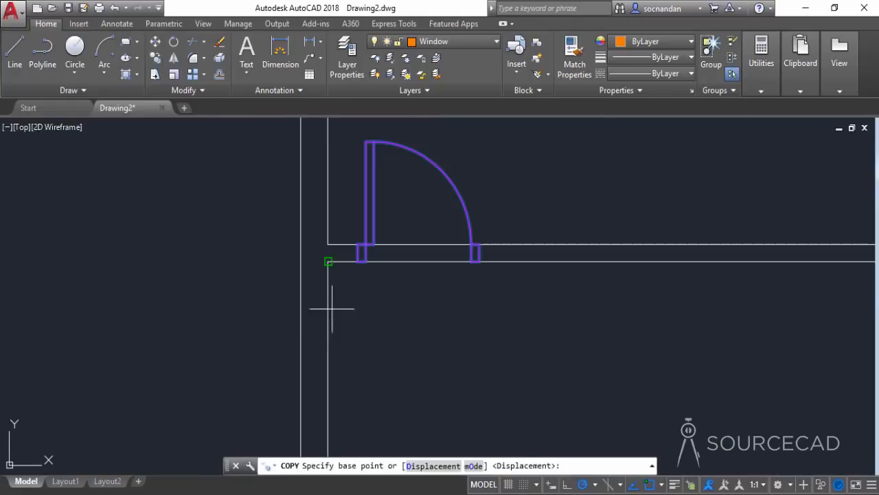
pyautogui.click(358, 261)
pyautogui.scroll(-4, 408, 290)
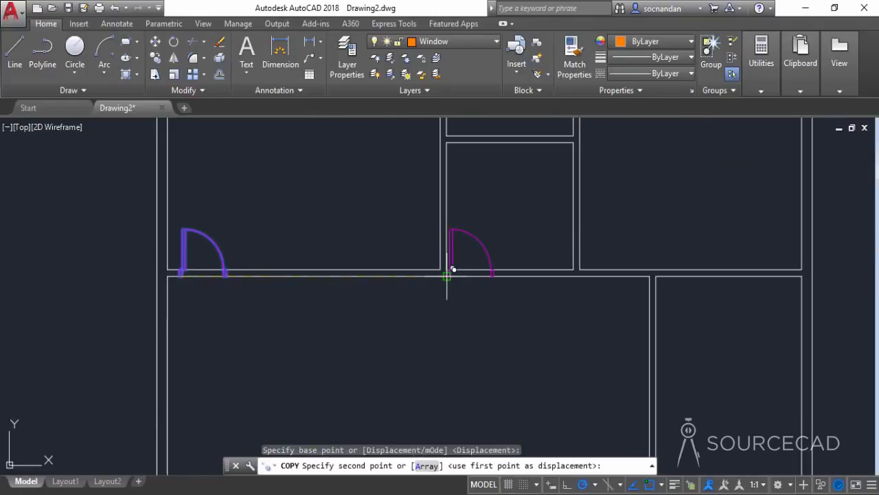
pyautogui.click(454, 273)
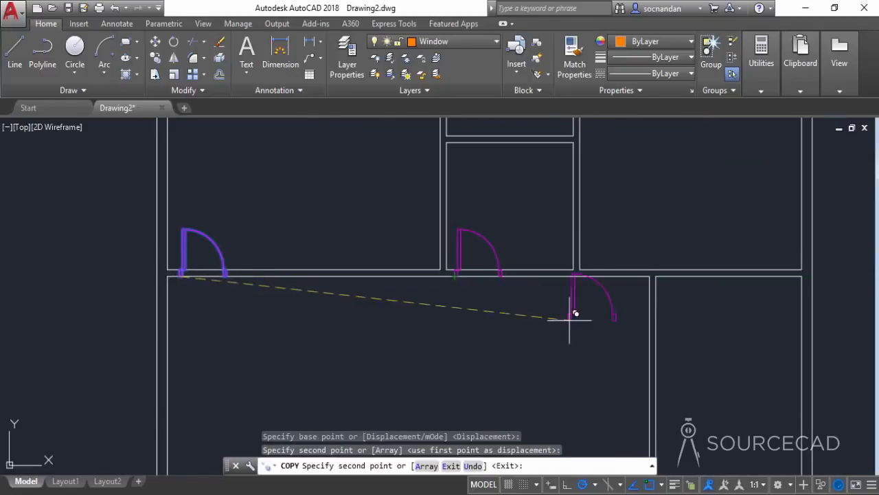
pyautogui.click(589, 276)
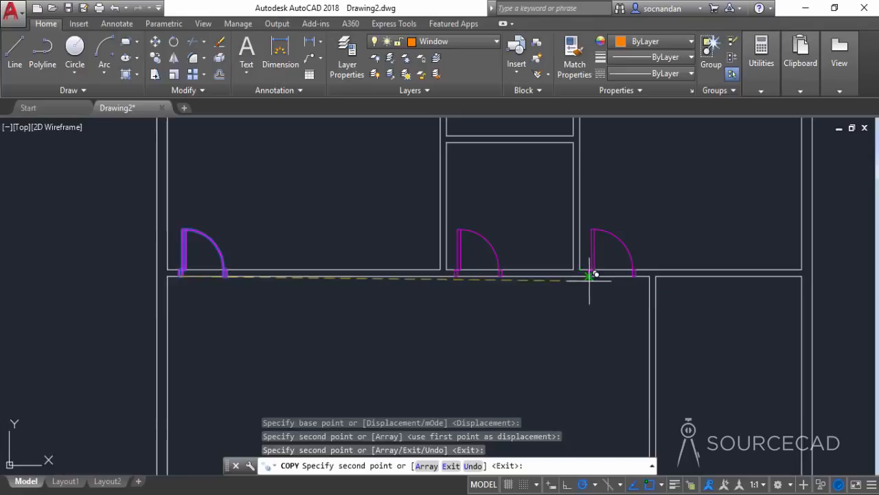
pyautogui.rightClick(589, 323)
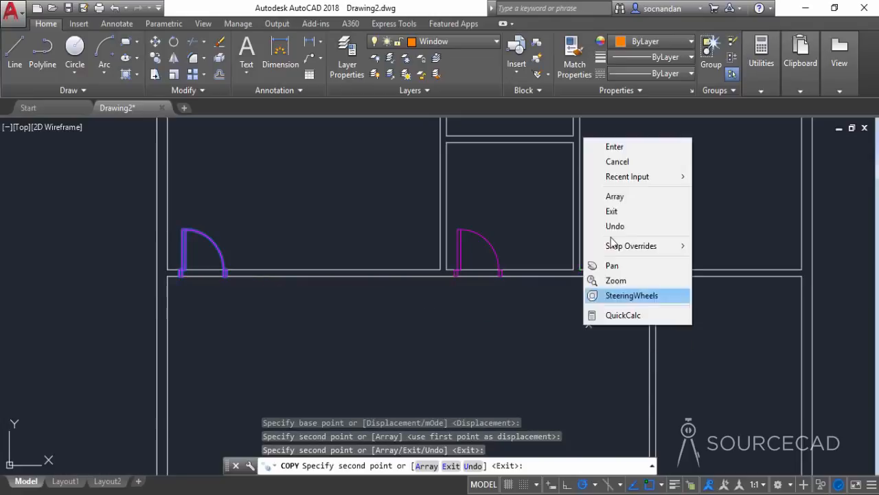
pyautogui.click(626, 149)
# Step: Copy the single door outside the plan to the lower end of the wall between the two lower rooms
pyautogui.scroll(-2, 614, 202)
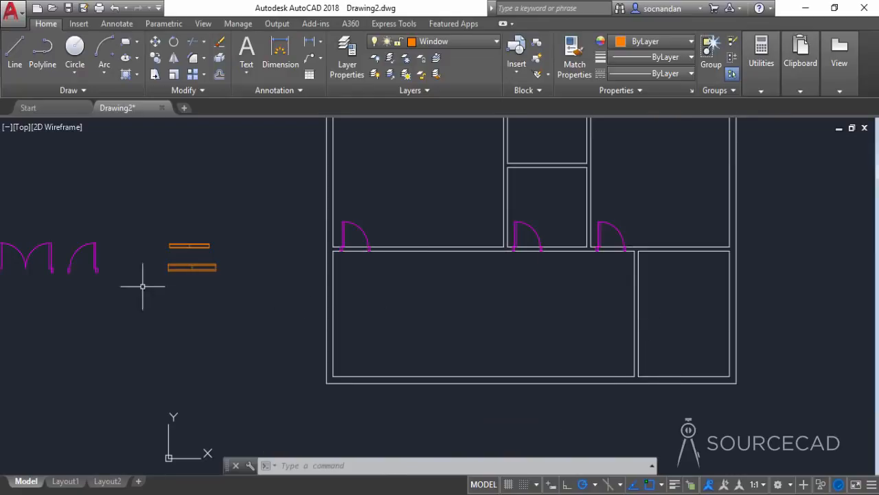
pyautogui.click(155, 60)
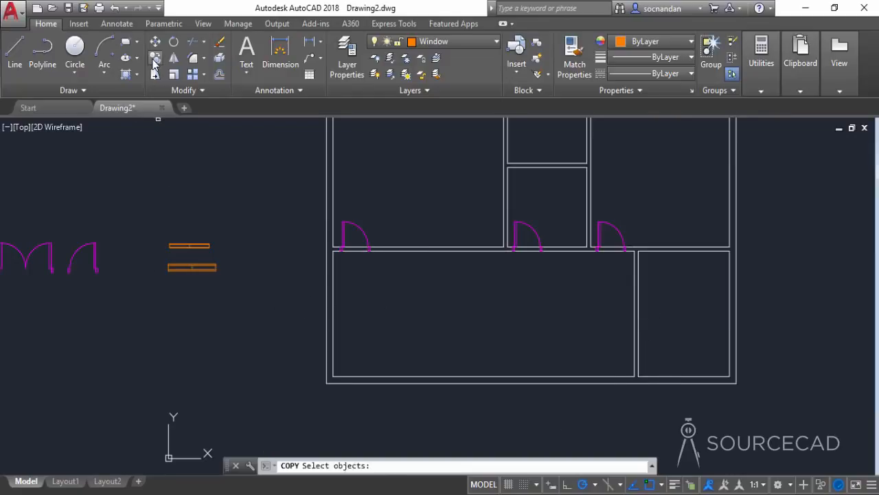
pyautogui.click(96, 254)
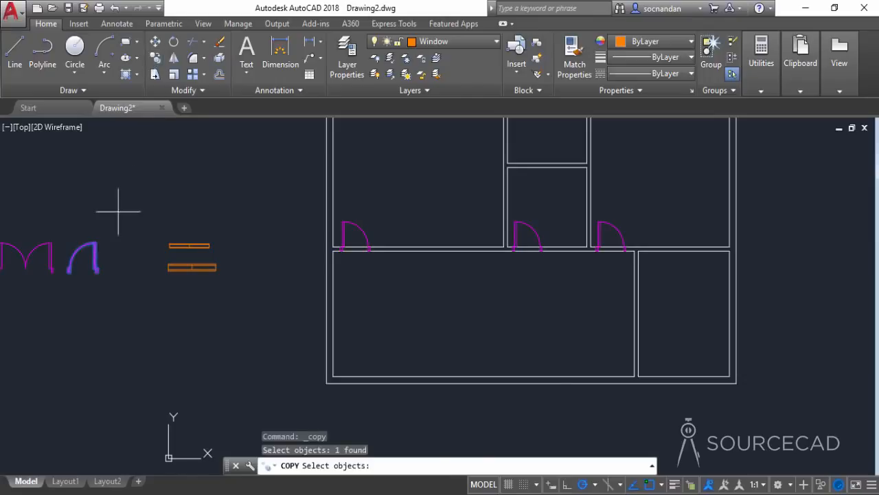
pyautogui.press('Return')
pyautogui.click(100, 275)
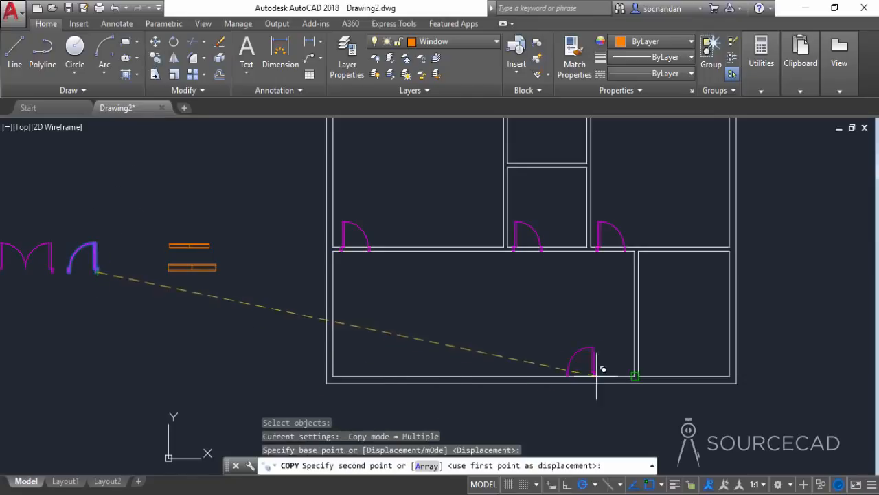
pyautogui.click(630, 362)
pyautogui.rightClick(571, 155)
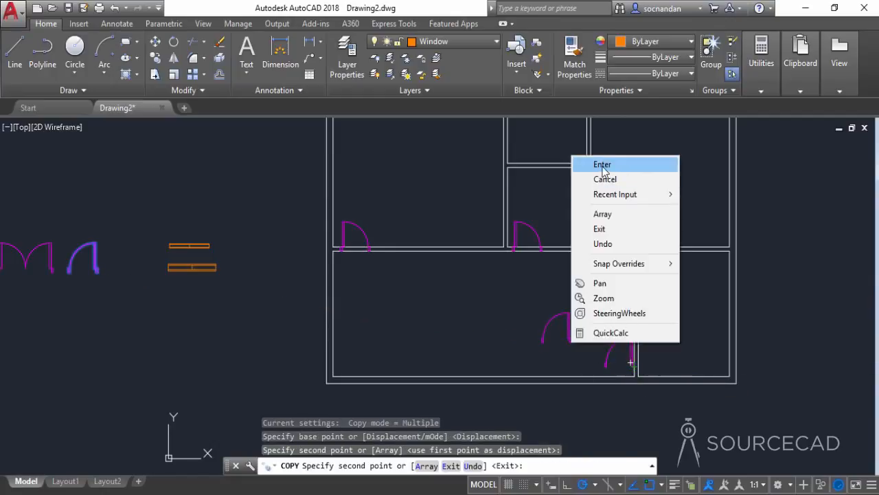
pyautogui.click(599, 164)
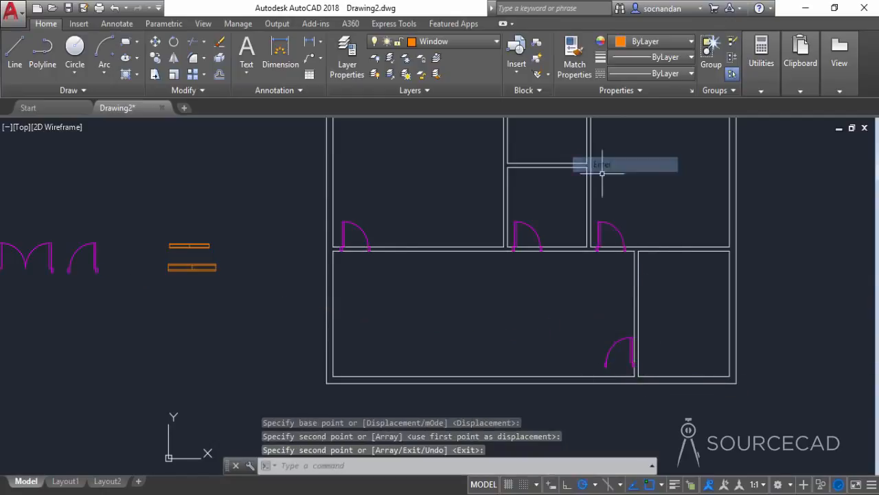
# Step: Rotate the copied door 90 degrees clockwise about its jamb corner so it sits in the lower-right room's wall
pyautogui.click(173, 41)
pyautogui.scroll(5, 600, 348)
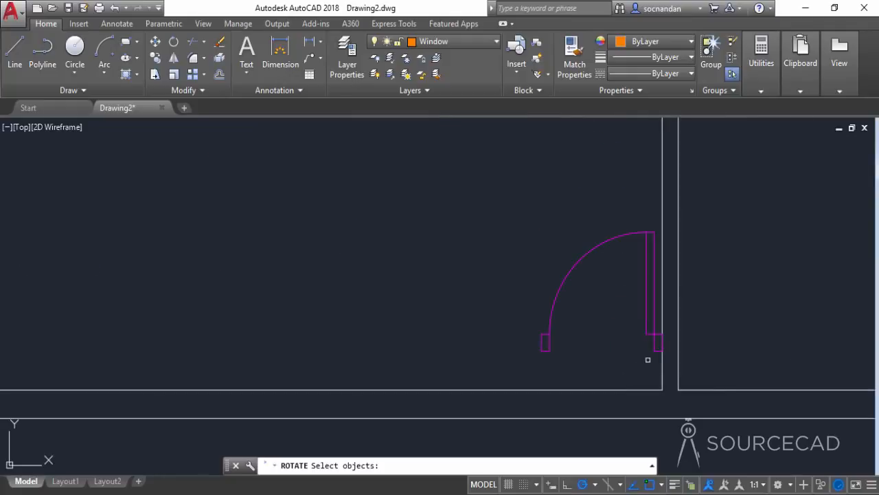
pyautogui.click(653, 321)
pyautogui.press('Return')
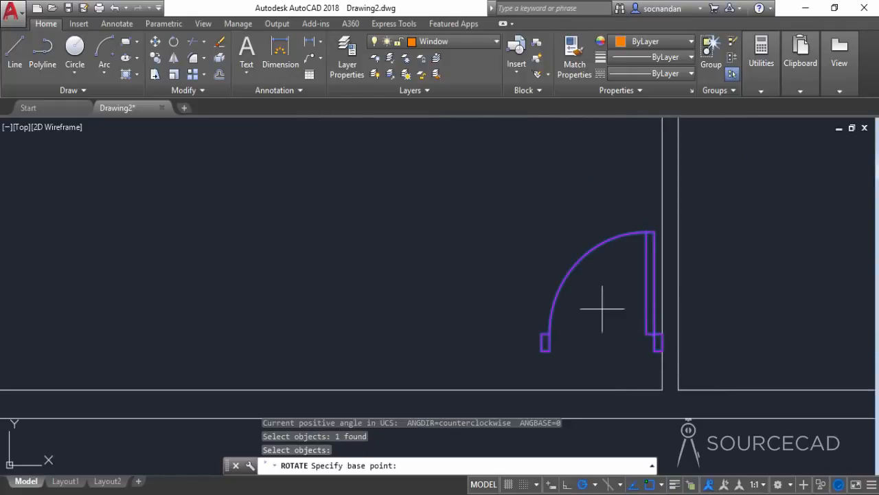
pyautogui.click(662, 350)
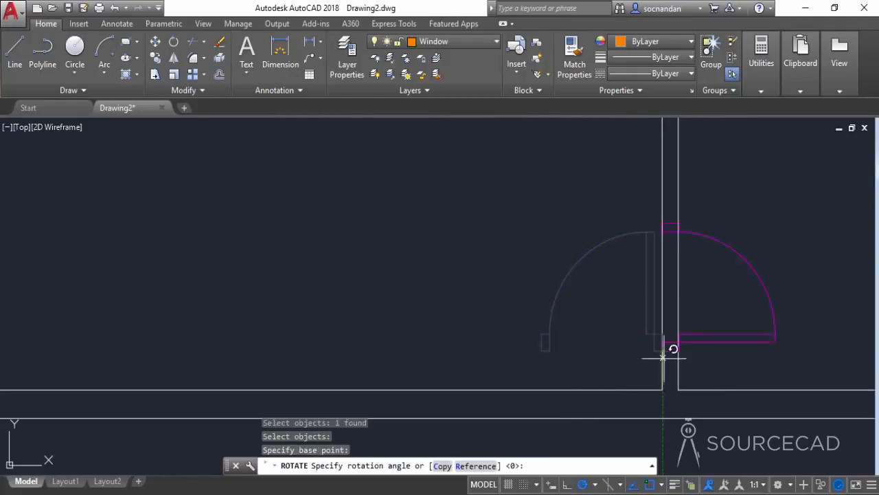
pyautogui.click(663, 412)
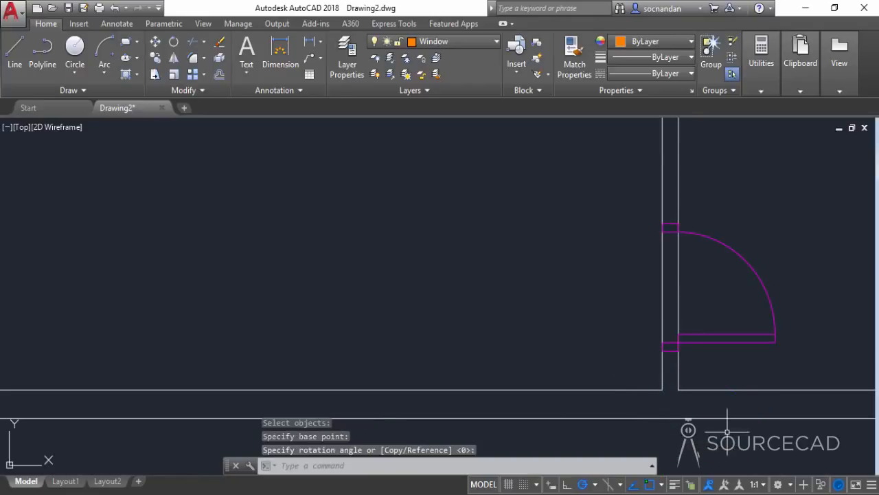
# Step: Move the double door onto the plan's bottom exterior wall, about 9'-2 1/2" from the lower-left outer corner
pyautogui.scroll(-5, 727, 431)
pyautogui.moveTo(761, 398); pyautogui.dragTo(600, 355, button='middle')
pyautogui.scroll(-2, 572, 346)
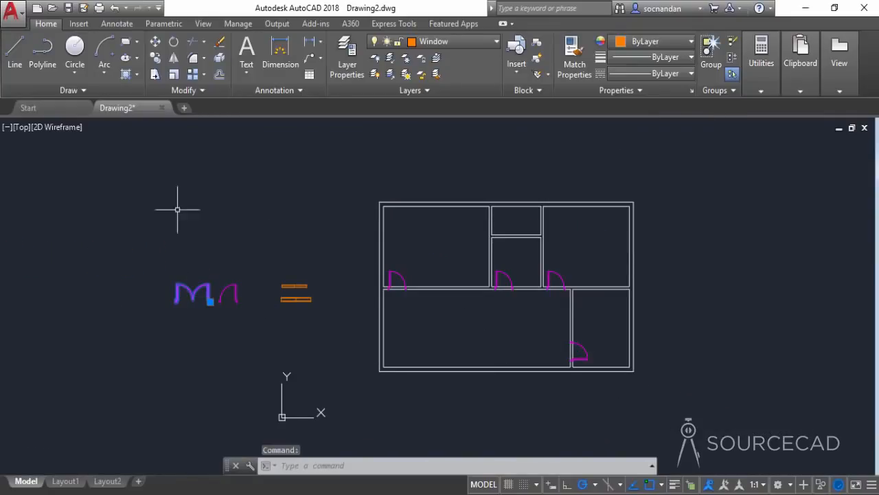
pyautogui.click(155, 43)
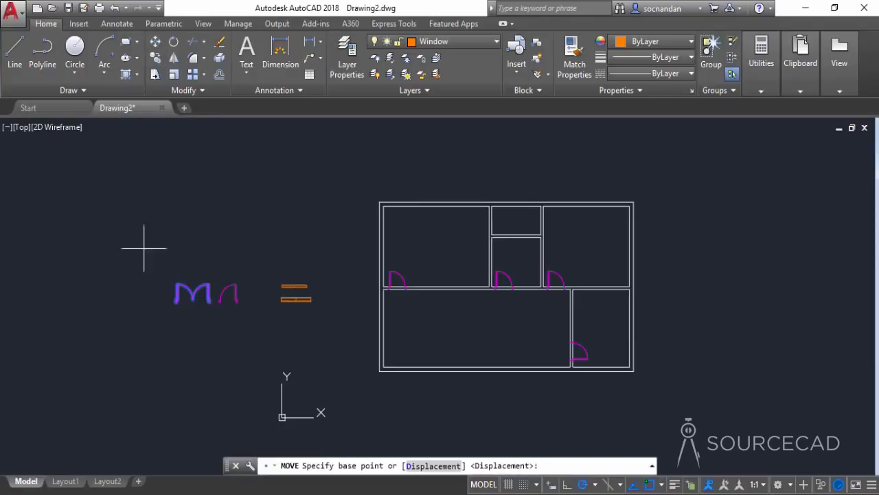
pyautogui.scroll(5, 168, 317)
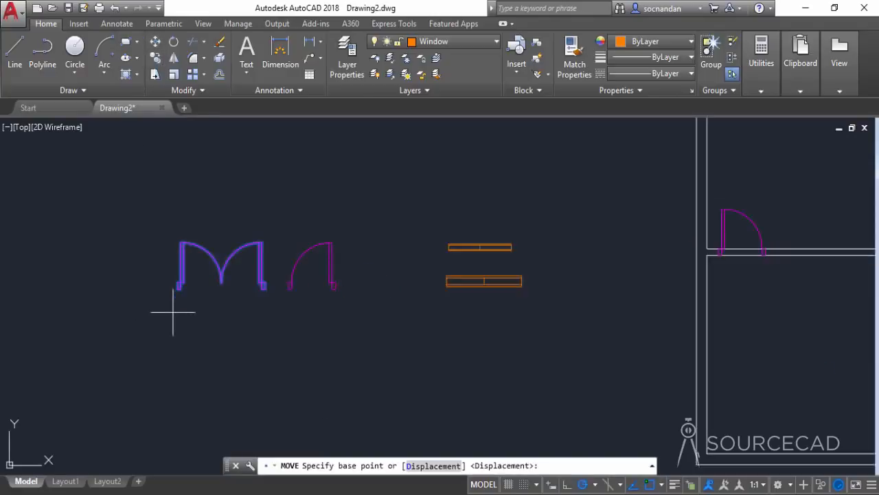
pyautogui.click(180, 275)
pyautogui.scroll(-3, 511, 359)
pyautogui.scroll(-2, 575, 380)
pyautogui.moveTo(574, 381); pyautogui.dragTo(313, 332, button='middle')
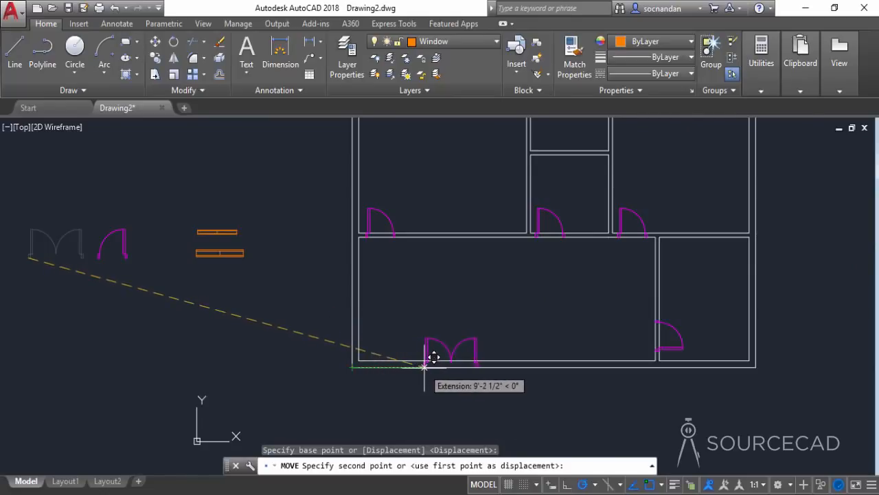
pyautogui.click(424, 367)
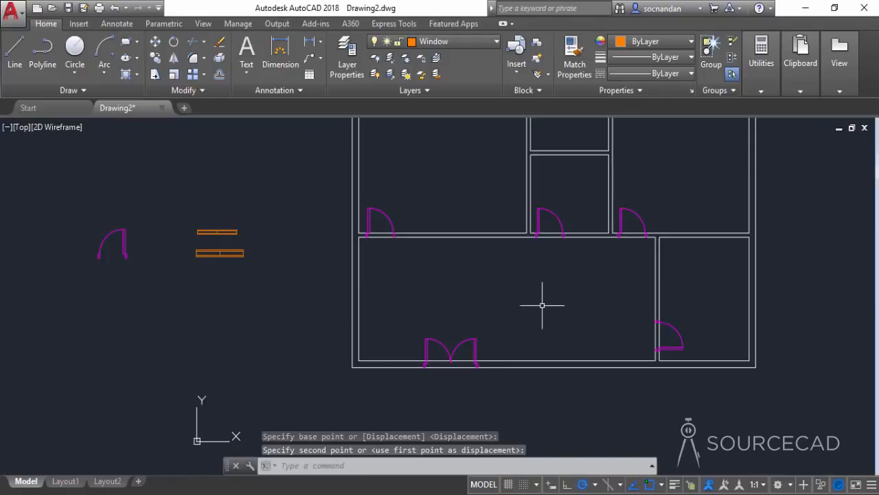
# Step: Erase the spare single door remaining outside the floor plan
pyautogui.click(108, 235)
pyautogui.rightClick(118, 207)
pyautogui.click(139, 229)
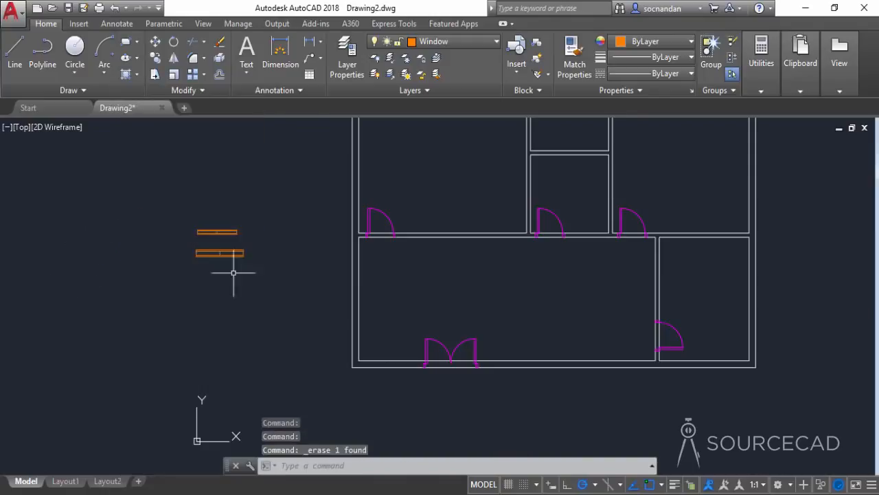
# Step: Create a copy of the thinner window outside the plan, rotated 90 degrees clockwise about its lower-right corner
pyautogui.moveTo(275, 246); pyautogui.dragTo(215, 307, button='middle')
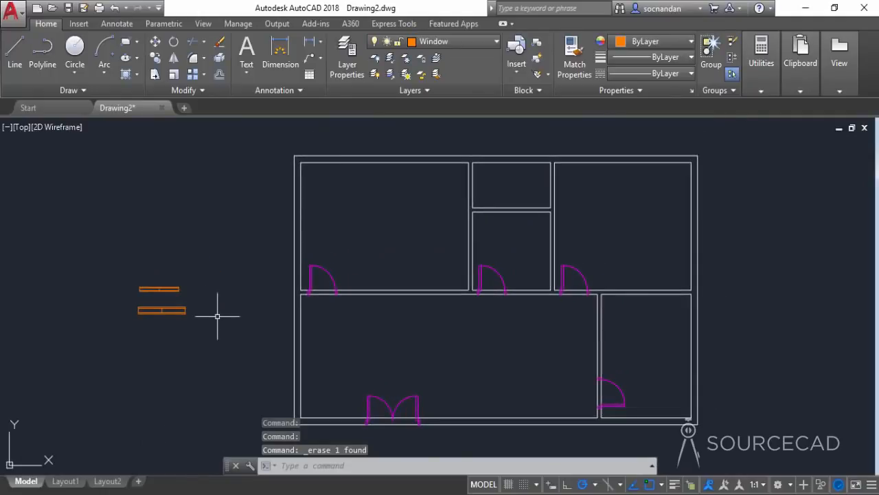
pyautogui.click(171, 288)
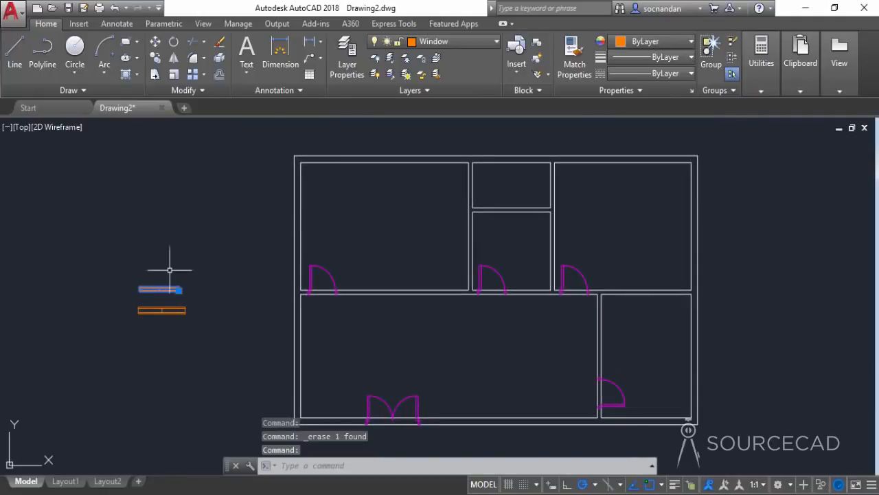
pyautogui.click(174, 42)
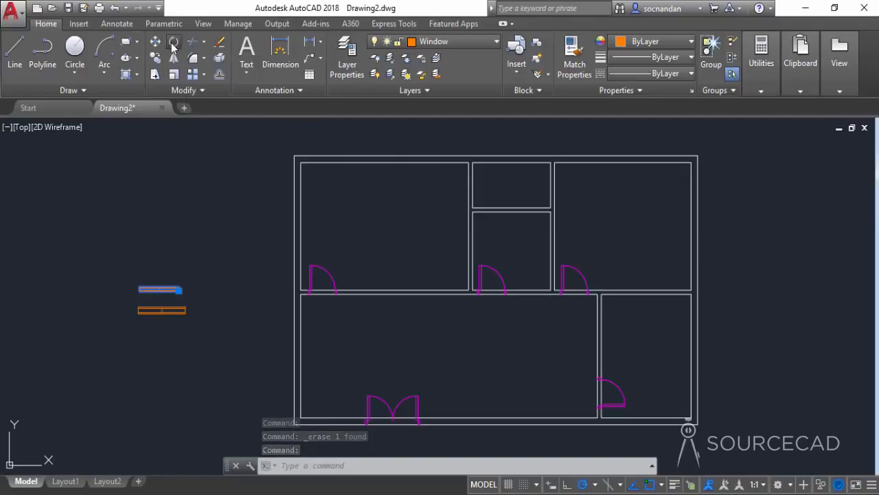
pyautogui.click(179, 289)
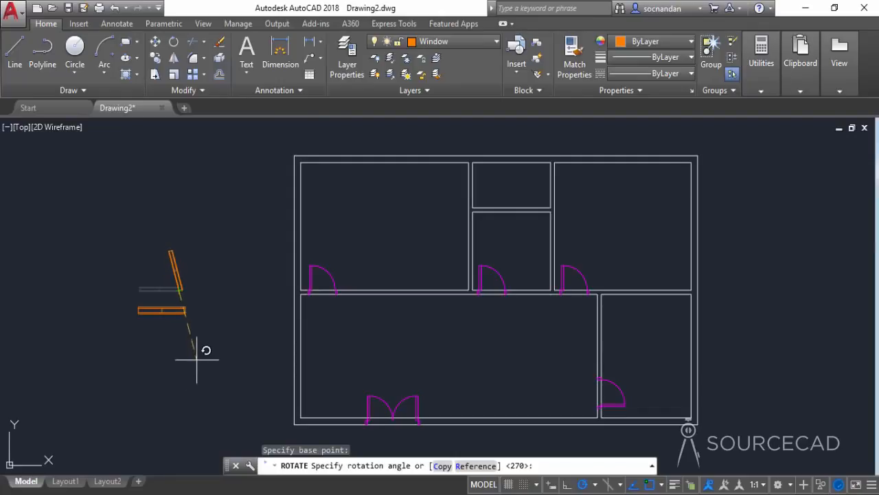
pyautogui.click(441, 465)
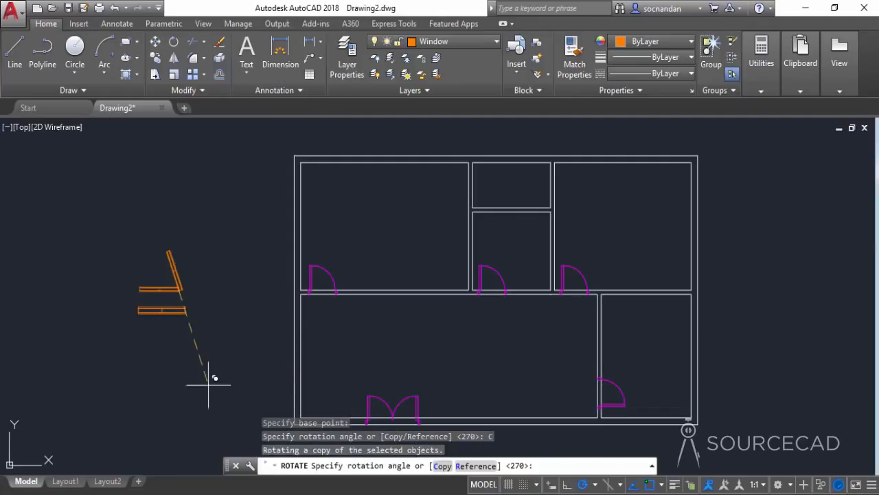
pyautogui.click(181, 255)
# Step: Move the vertical thin window away from the horizontal ones into clear space beside the plan
pyautogui.click(201, 251)
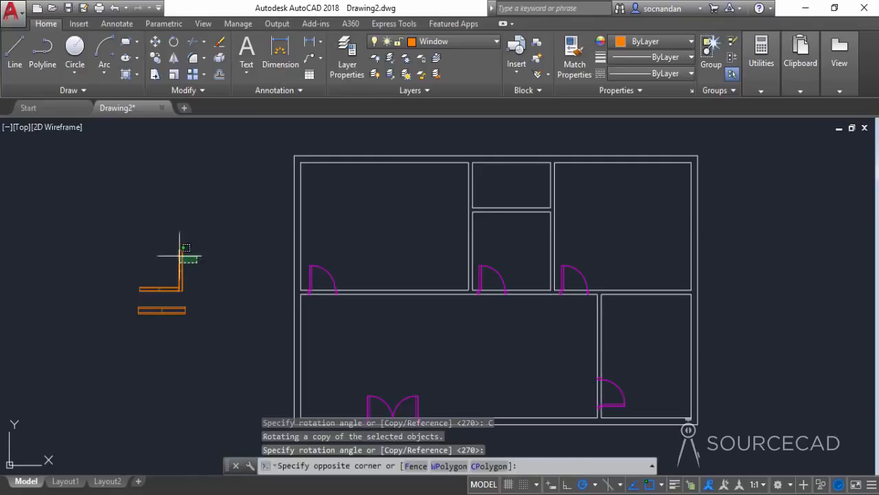
pyautogui.click(168, 170)
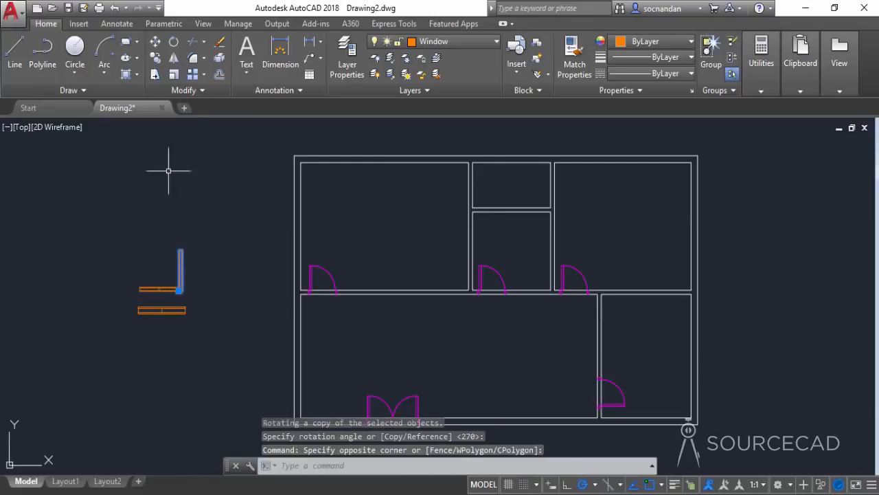
pyautogui.click(155, 41)
pyautogui.click(169, 186)
pyautogui.click(196, 168)
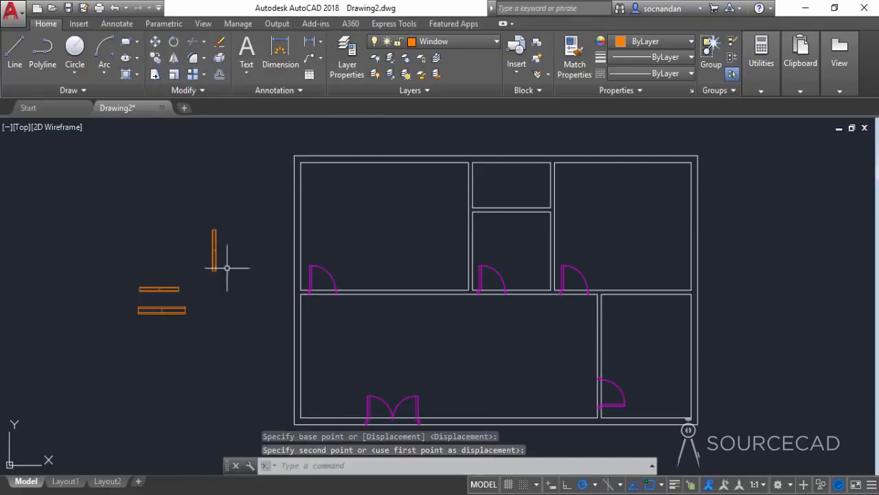
# Step: Copy the vertical thin window by its top corner into the partition between the two lower rooms, above the door
pyautogui.click(155, 59)
pyautogui.click(214, 242)
pyautogui.press('Return')
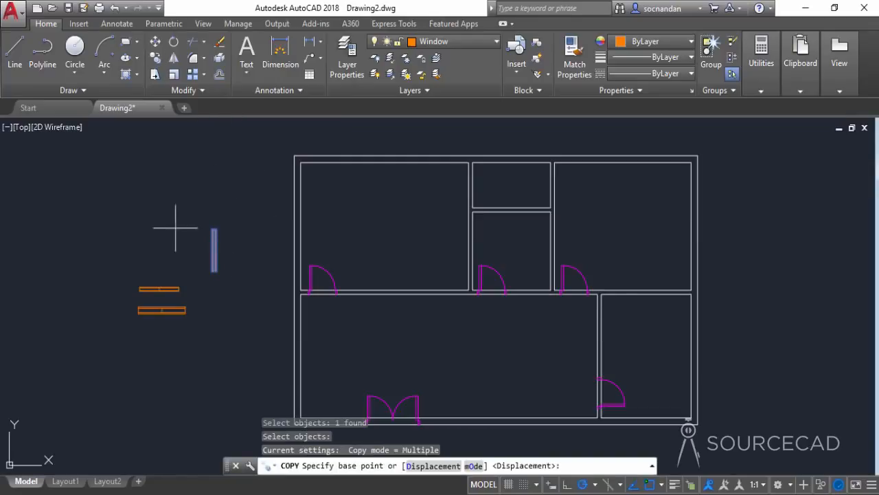
pyautogui.click(212, 229)
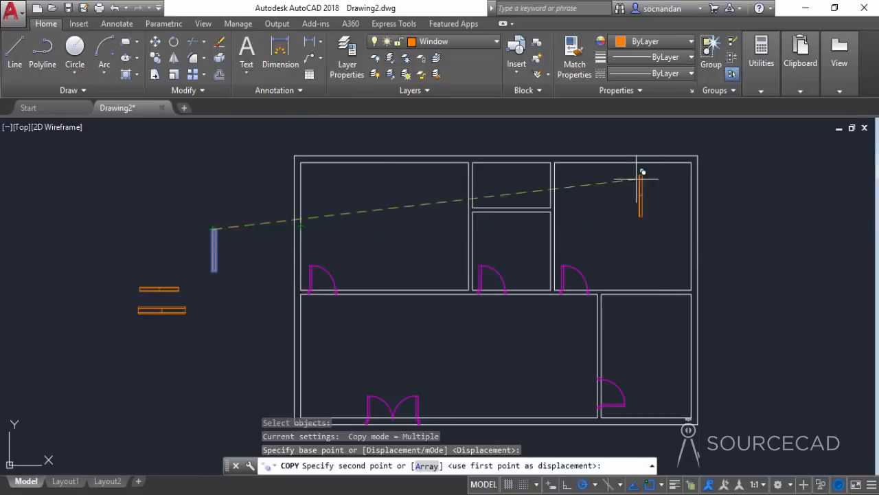
pyautogui.click(597, 319)
pyautogui.rightClick(618, 254)
pyautogui.click(632, 261)
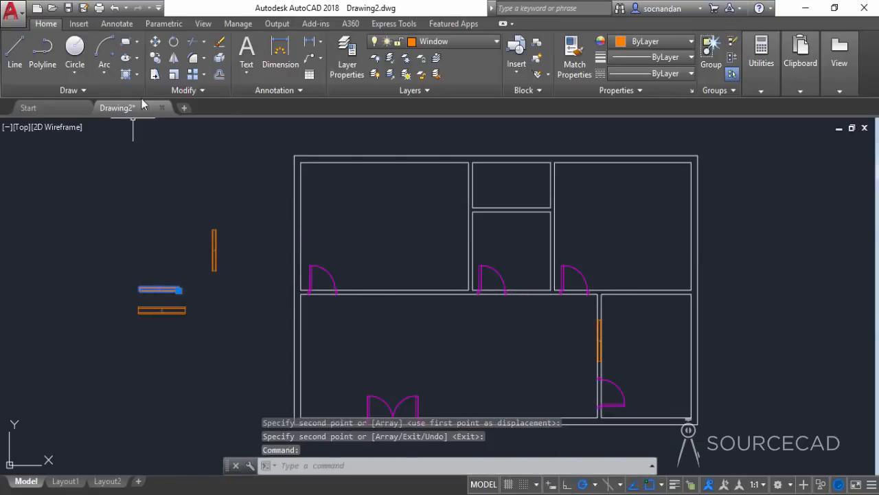
# Step: Copy the horizontal thin window into the wall below the upper-left room, about 5'-11 1/2" from that room's lower-right corner
pyautogui.click(155, 58)
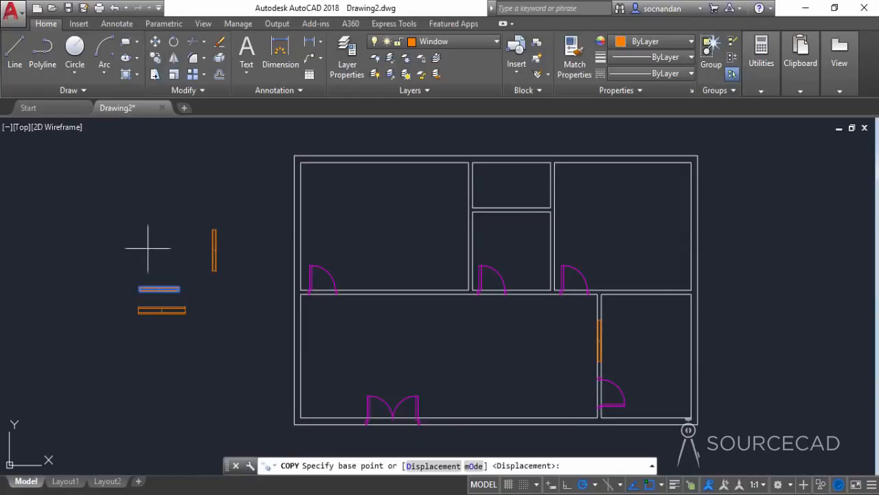
pyautogui.click(178, 285)
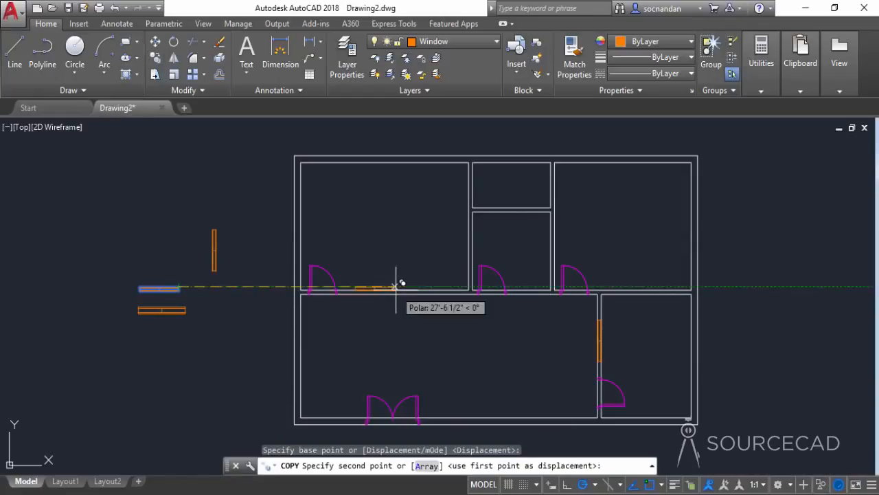
pyautogui.scroll(3, 407, 287)
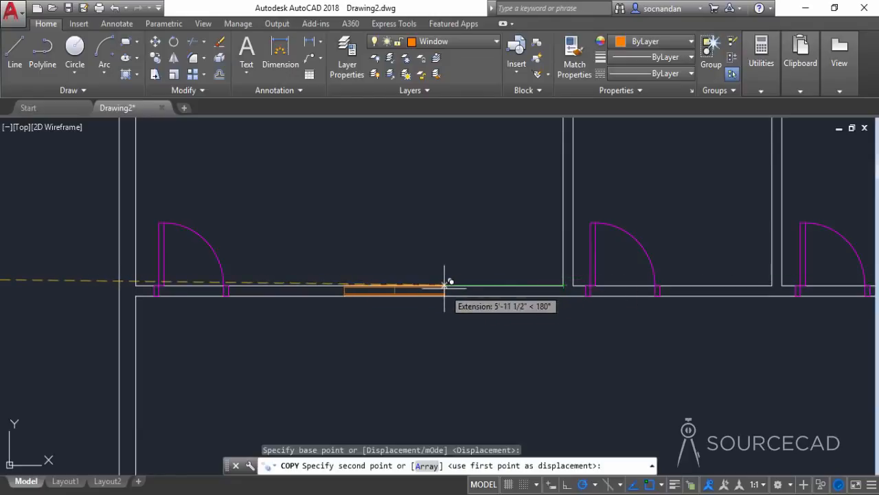
pyautogui.click(446, 287)
pyautogui.scroll(-2, 467, 339)
pyautogui.scroll(-4, 481, 346)
pyautogui.moveTo(491, 371); pyautogui.dragTo(435, 285, button='middle')
pyautogui.rightClick(438, 286)
pyautogui.click(465, 293)
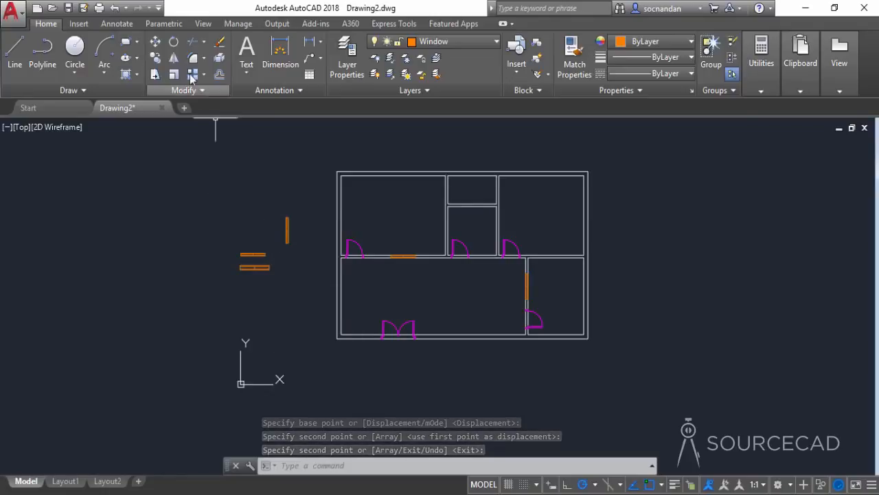
# Step: Create a copy of the thicker window outside the plan, rotated 90 degrees clockwise about its lower-right corner
pyautogui.click(174, 41)
pyautogui.click(254, 268)
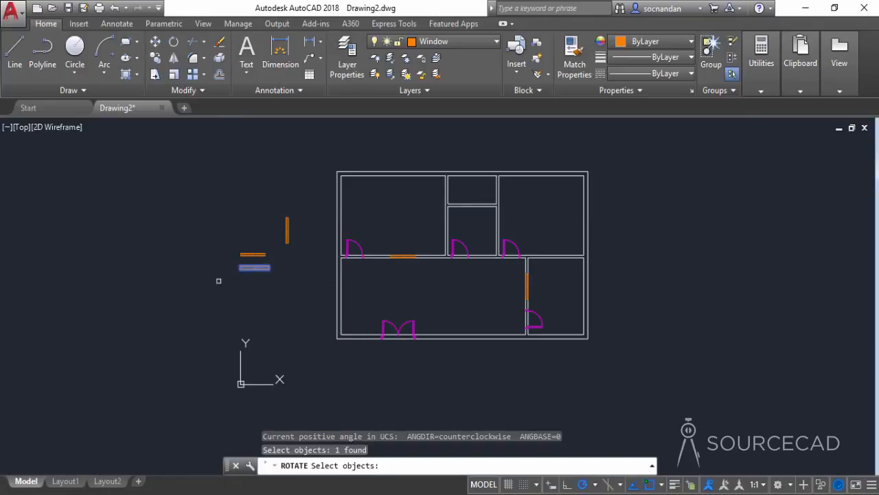
pyautogui.press('Return')
pyautogui.click(270, 270)
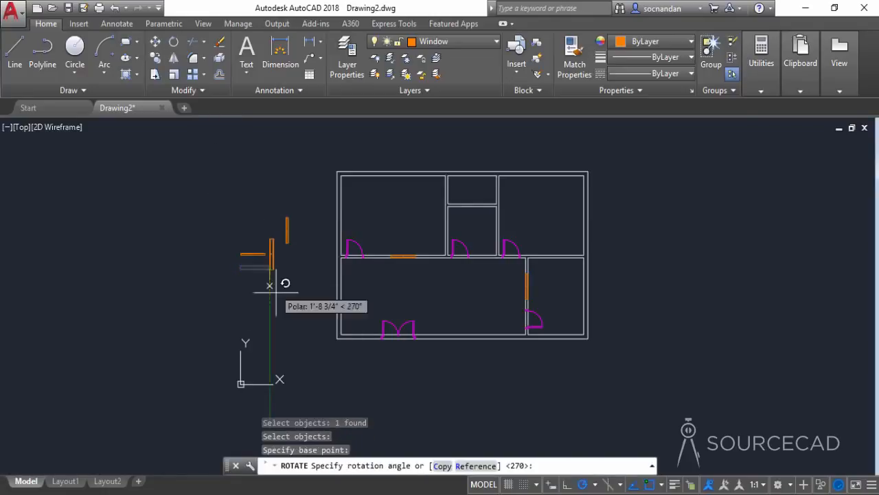
pyautogui.write('c')
pyautogui.press('Return')
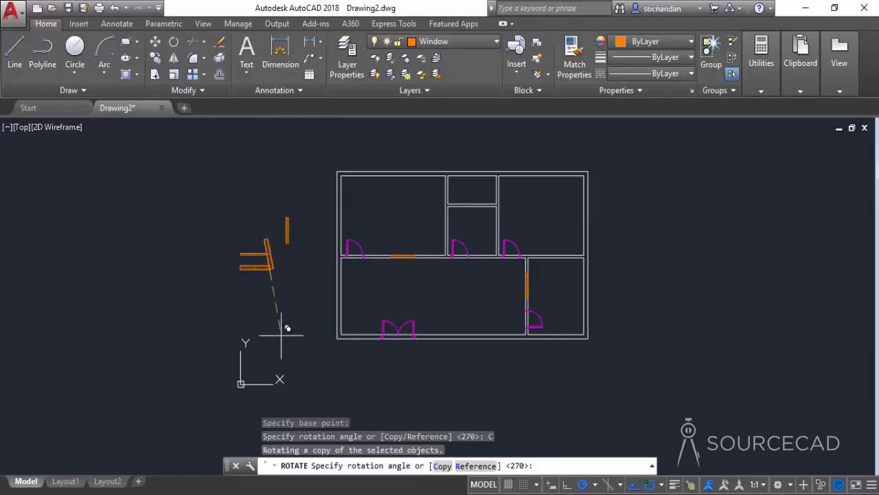
pyautogui.click(269, 368)
# Step: Move the vertical thick window into clear space below the other spare windows
pyautogui.click(268, 241)
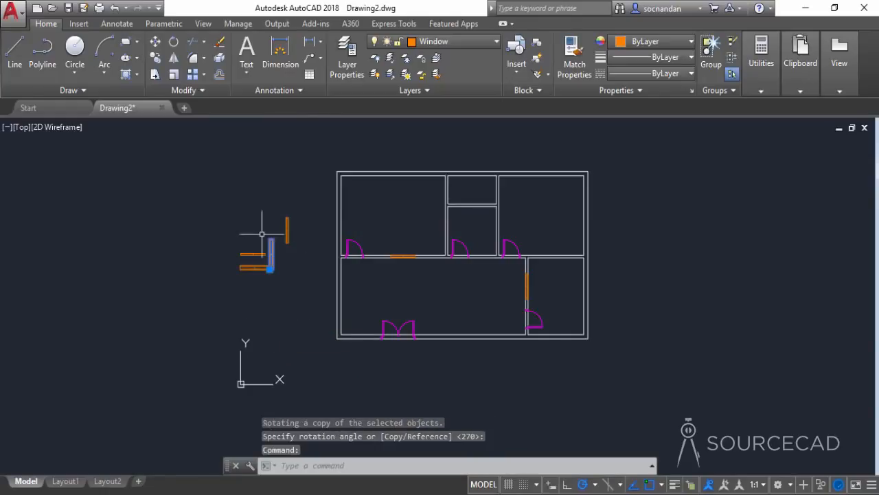
pyautogui.click(154, 43)
pyautogui.click(172, 211)
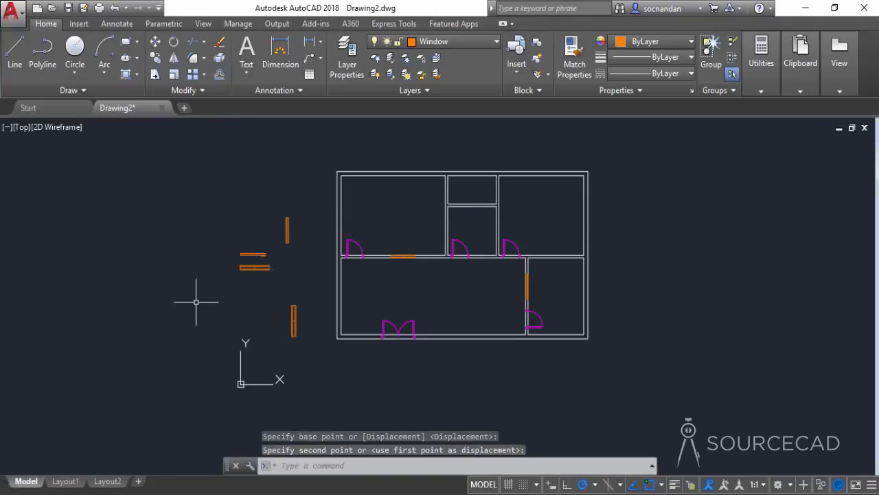
# Step: Copy the vertical thick window by its top corner into the left exterior wall of the upper-left room
pyautogui.click(300, 329)
pyautogui.click(283, 315)
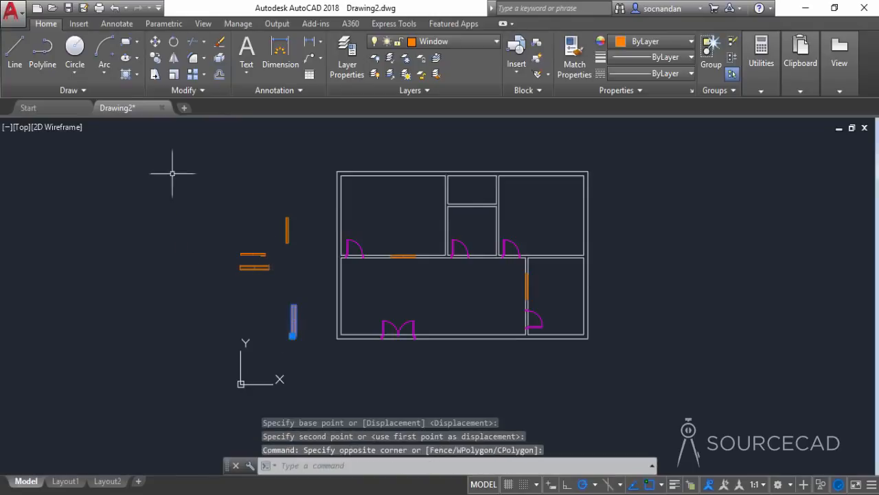
pyautogui.click(163, 60)
pyautogui.click(287, 306)
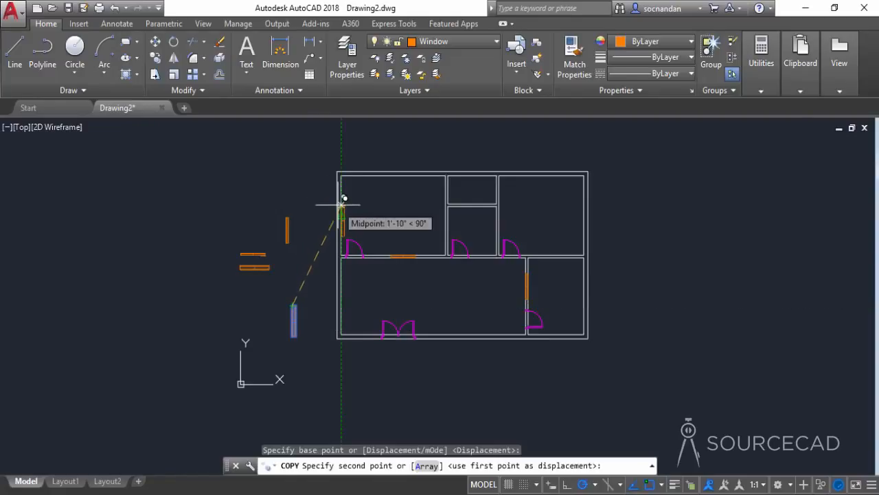
pyautogui.scroll(3, 339, 196)
pyautogui.scroll(-3, 345, 174)
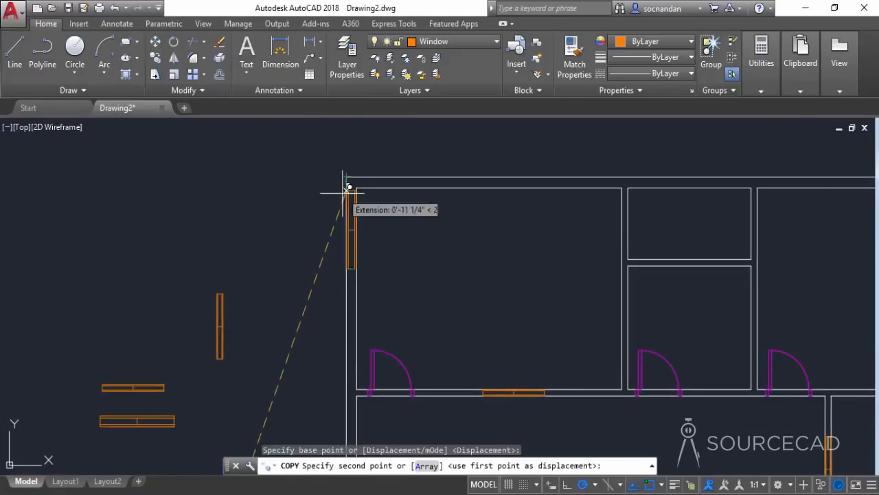
pyautogui.click(347, 237)
pyautogui.click(349, 237)
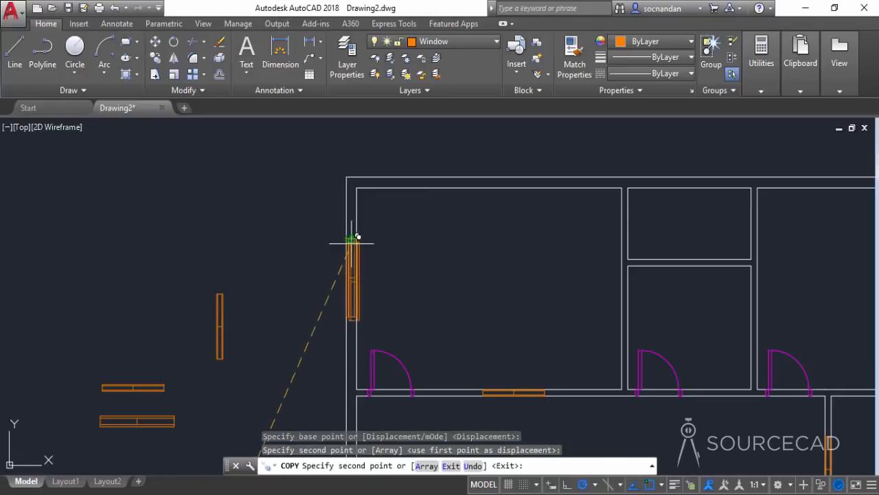
# Step: Place another copy of the thick window in the upper-right room's exterior side wall, about 4'-5 3/4" below the inner top corner
pyautogui.scroll(-2, 384, 236)
pyautogui.moveTo(467, 251); pyautogui.dragTo(249, 223, button='middle')
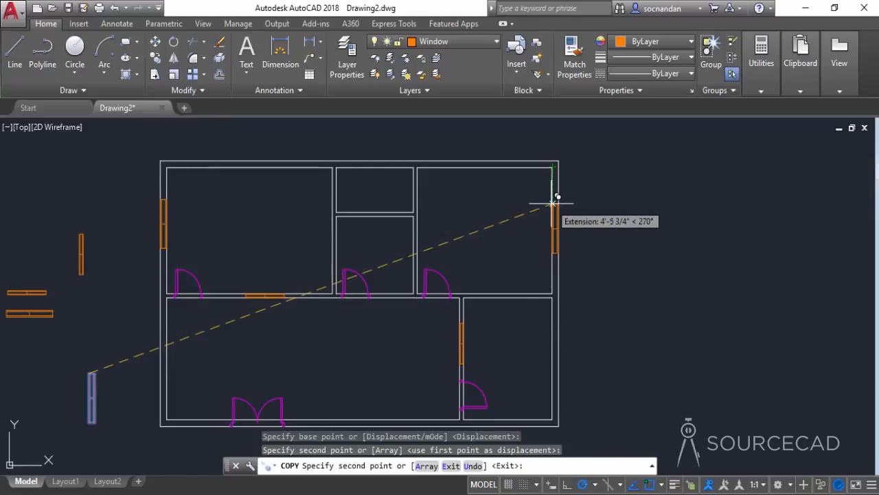
pyautogui.click(553, 203)
# Step: Place one more copy of the thick window in the lower-right room's exterior side wall and finish copying
pyautogui.scroll(-2, 618, 283)
pyautogui.moveTo(618, 303); pyautogui.dragTo(616, 263, button='middle')
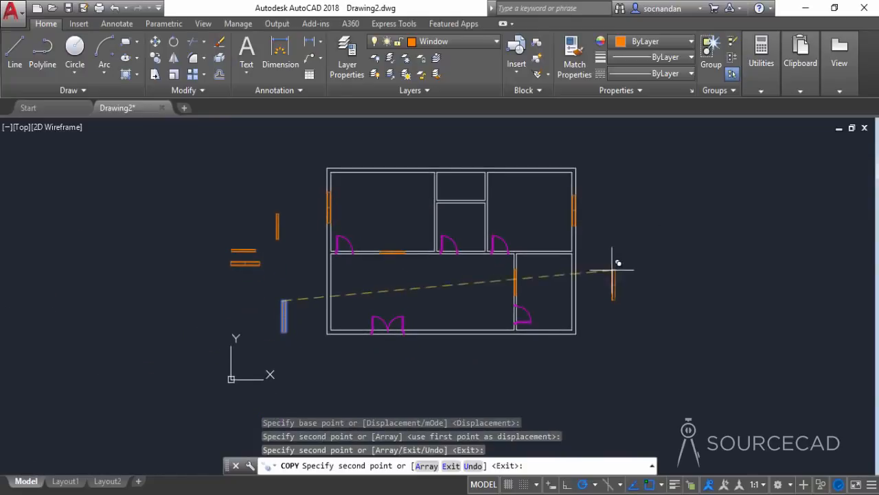
pyautogui.scroll(2, 571, 278)
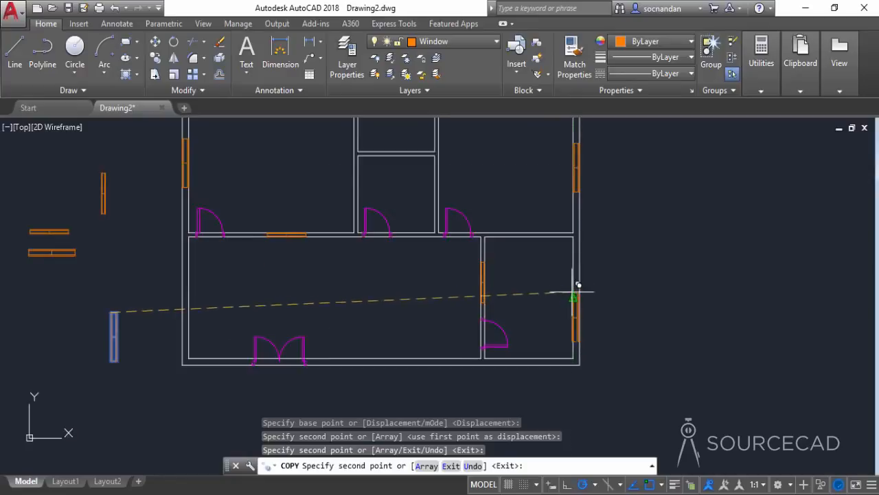
pyautogui.click(573, 280)
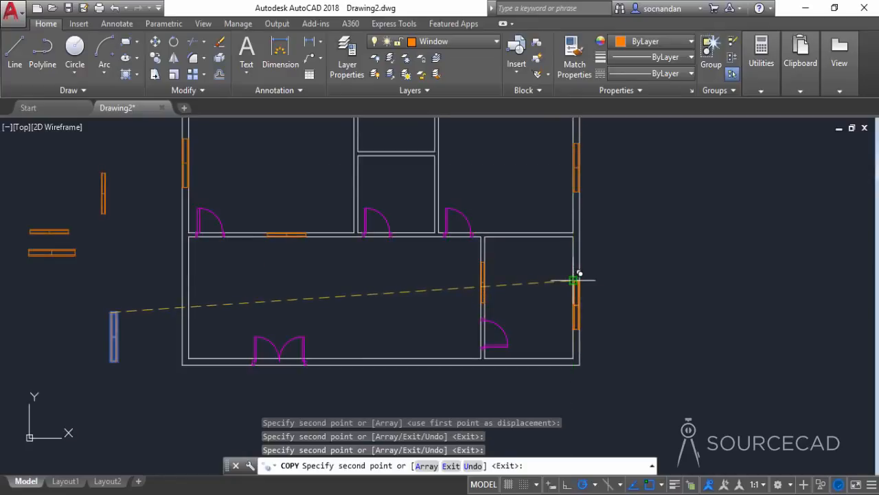
pyautogui.scroll(-2, 574, 280)
pyautogui.moveTo(573, 281); pyautogui.dragTo(606, 285, button='middle')
pyautogui.rightClick(461, 291)
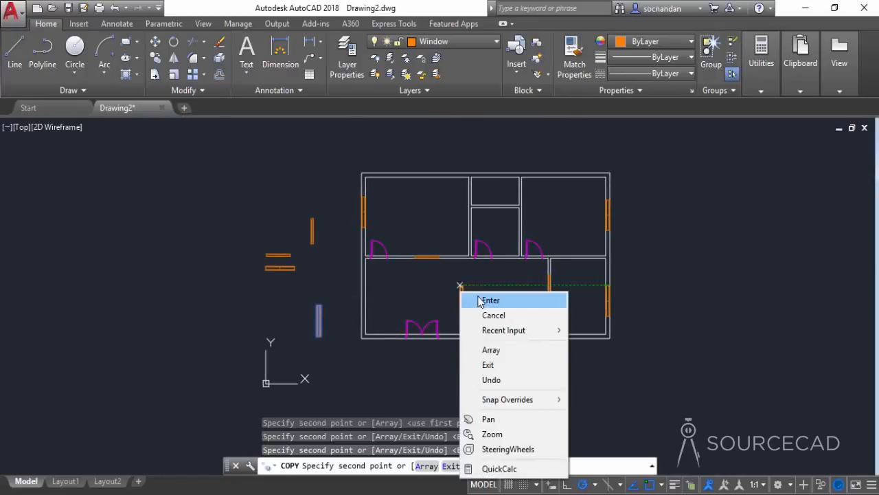
pyautogui.click(479, 302)
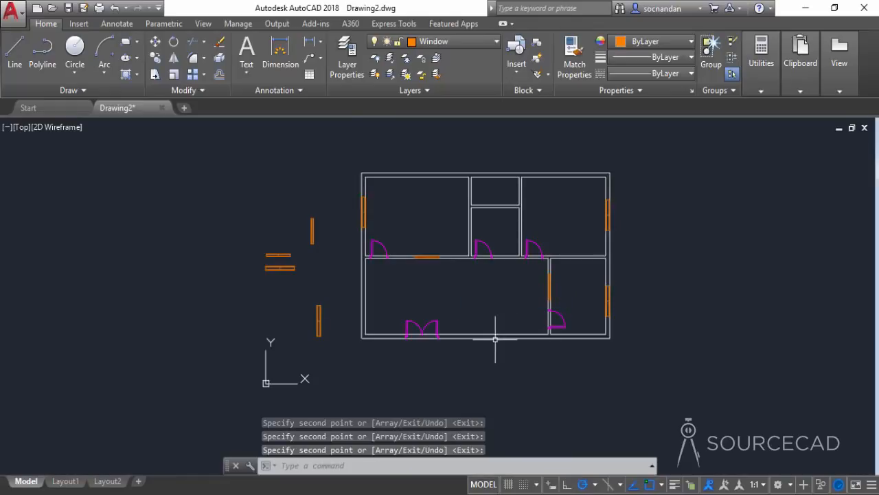
# Step: Move the horizontal thick window into the plan's bottom exterior wall, between the double door and the lower-right room
pyautogui.click(287, 268)
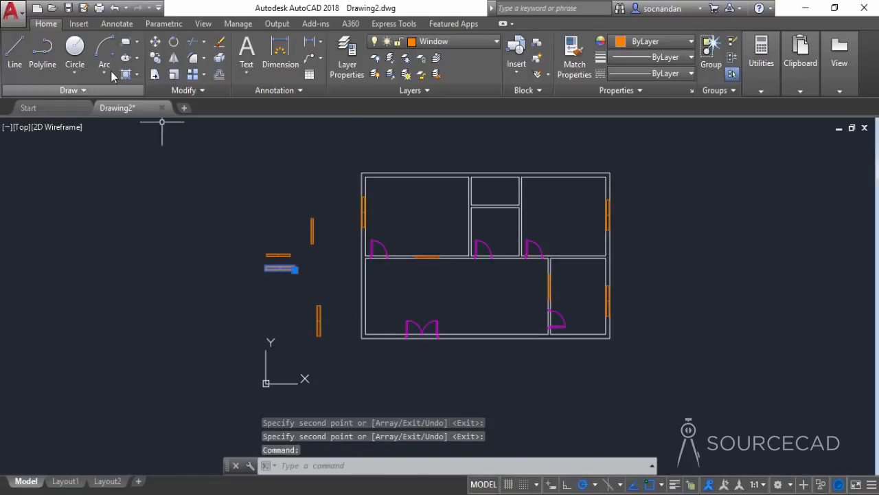
pyautogui.click(155, 41)
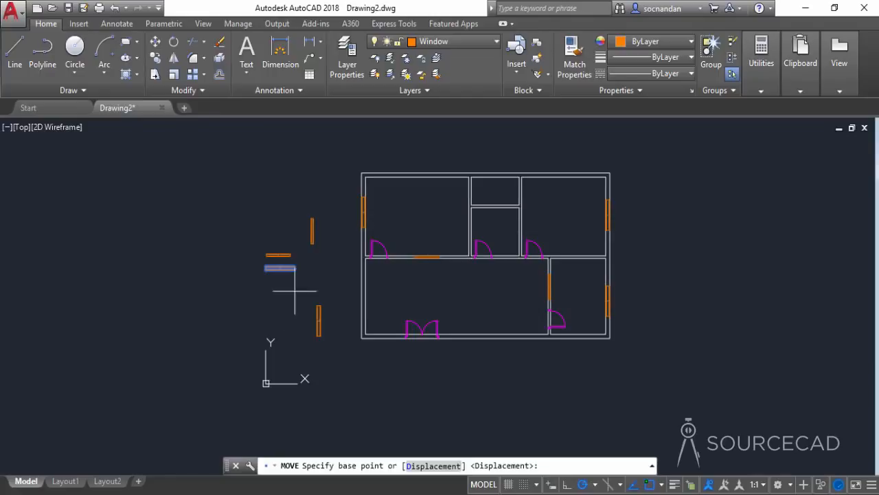
pyautogui.click(295, 269)
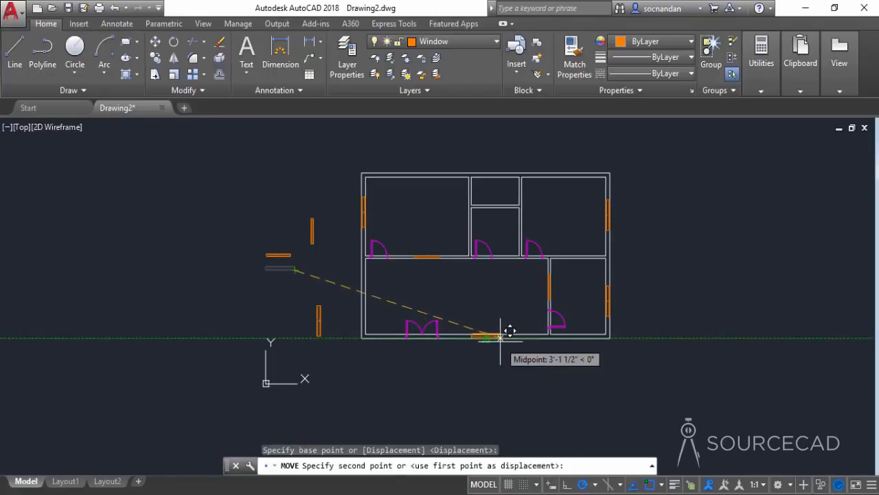
pyautogui.click(507, 334)
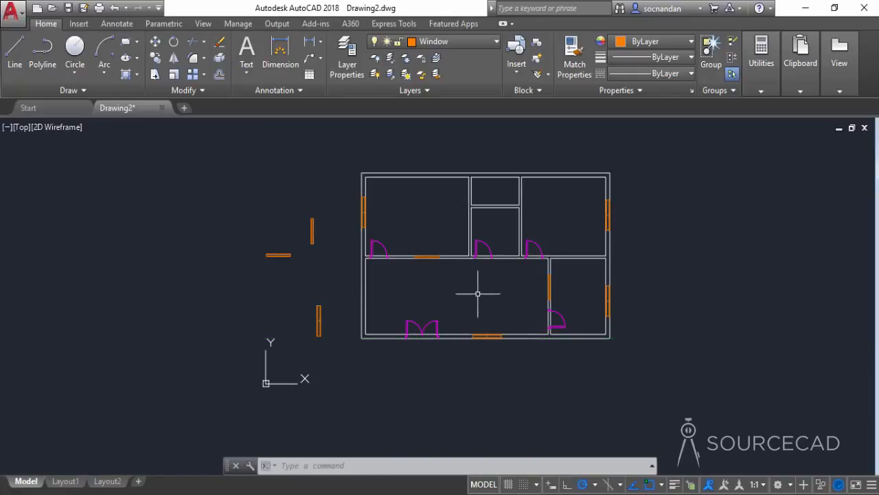
pyautogui.scroll(4, 488, 343)
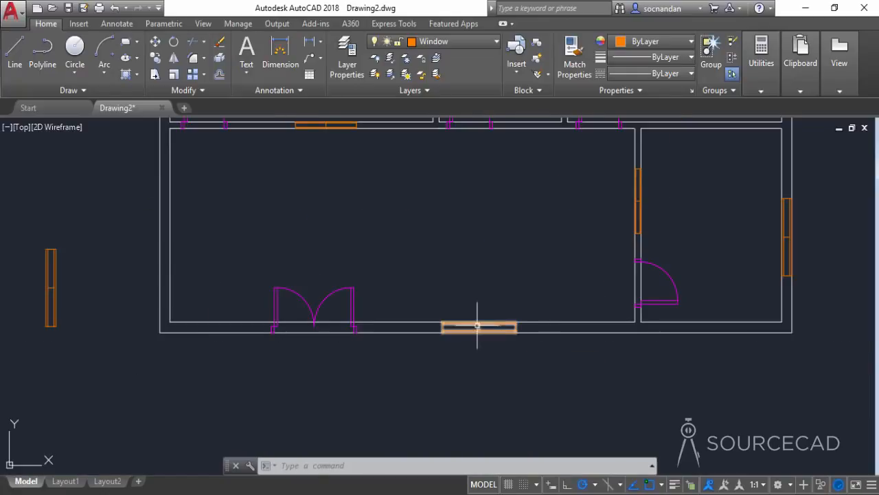
# Step: Copy the bottom wall's horizontal thick window into the top exterior wall of the upper-right room and finish copying
pyautogui.click(478, 327)
pyautogui.click(156, 57)
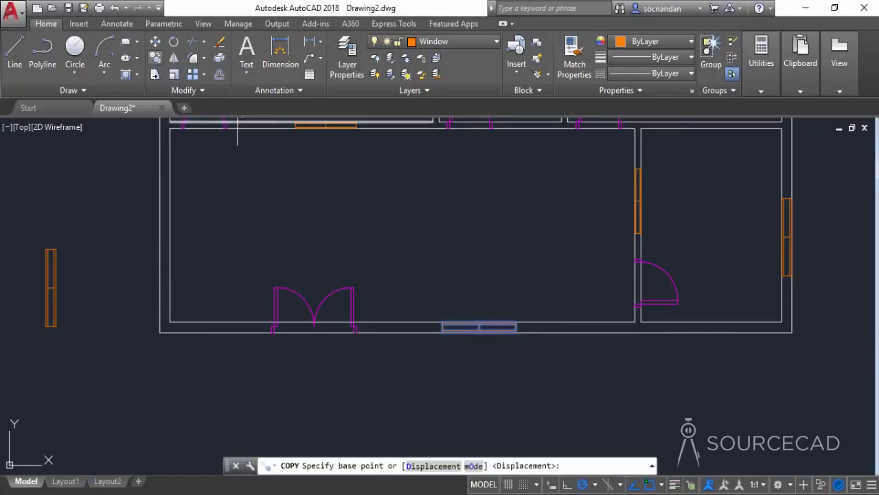
pyautogui.click(515, 326)
pyautogui.scroll(-2, 573, 270)
pyautogui.moveTo(573, 268); pyautogui.dragTo(502, 387, button='middle')
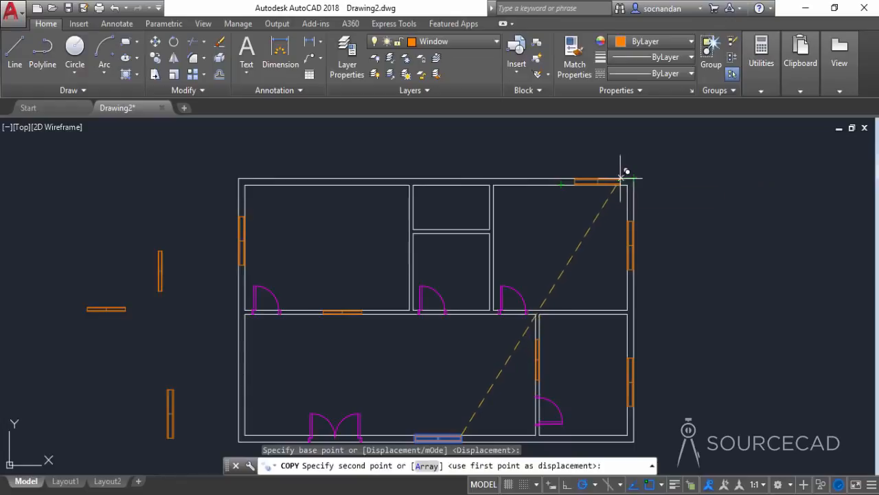
pyautogui.click(587, 181)
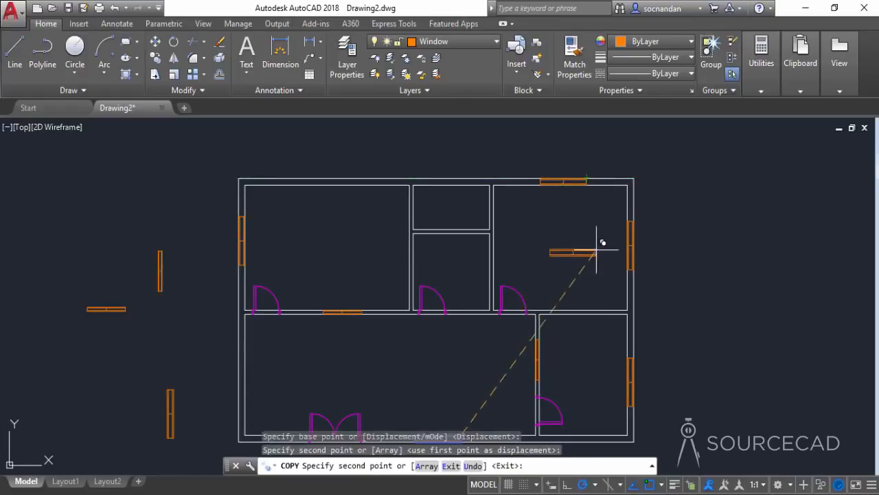
pyautogui.scroll(-2, 596, 235)
pyautogui.rightClick(595, 244)
pyautogui.click(611, 251)
# Step: Erase the three spare window symbols lying outside the floor plan
pyautogui.click(342, 361)
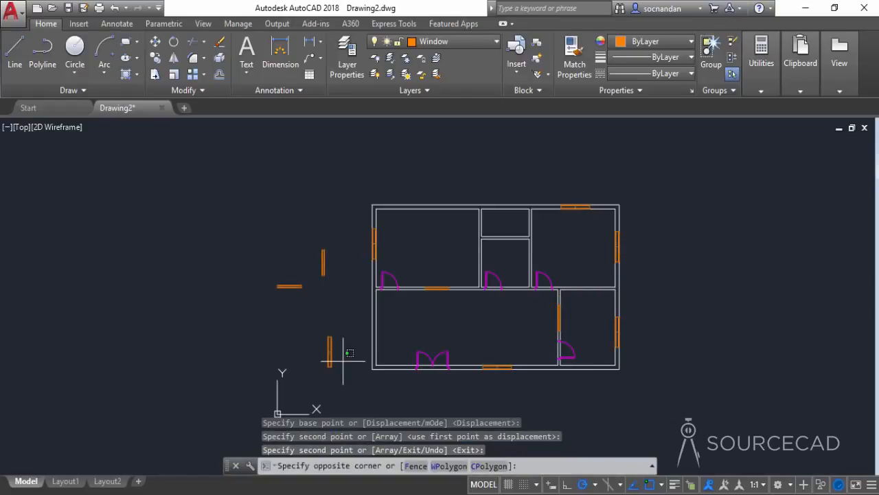
pyautogui.click(272, 250)
pyautogui.rightClick(274, 252)
pyautogui.click(284, 268)
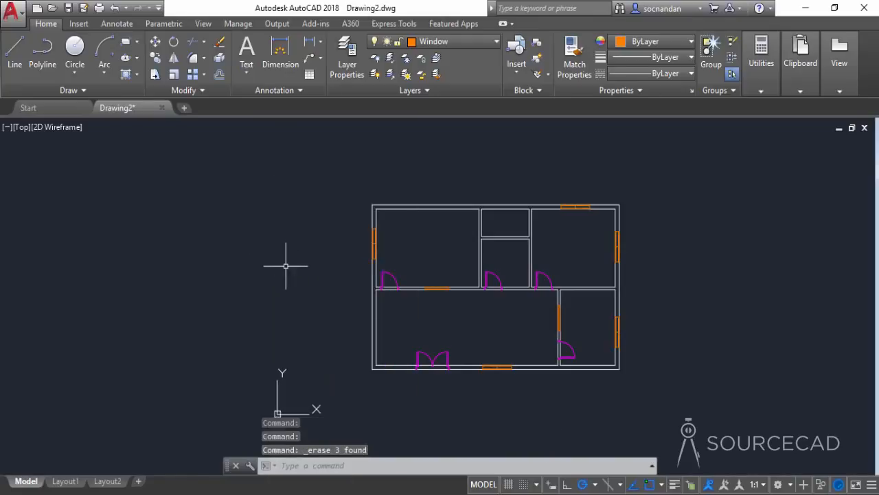
# Step: Trim the wall lines across the three single-door openings in the long horizontal interior wall, using all objects as cutting edges
pyautogui.moveTo(481, 324); pyautogui.dragTo(406, 308, button='middle')
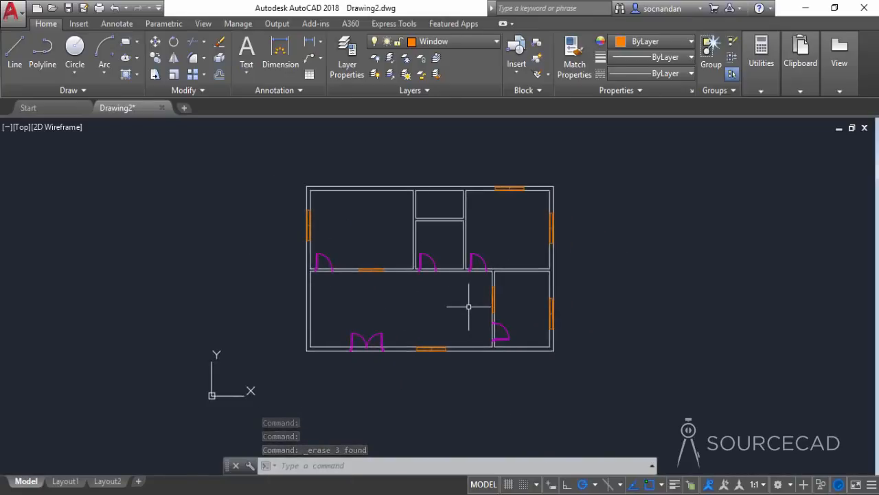
pyautogui.scroll(5, 414, 281)
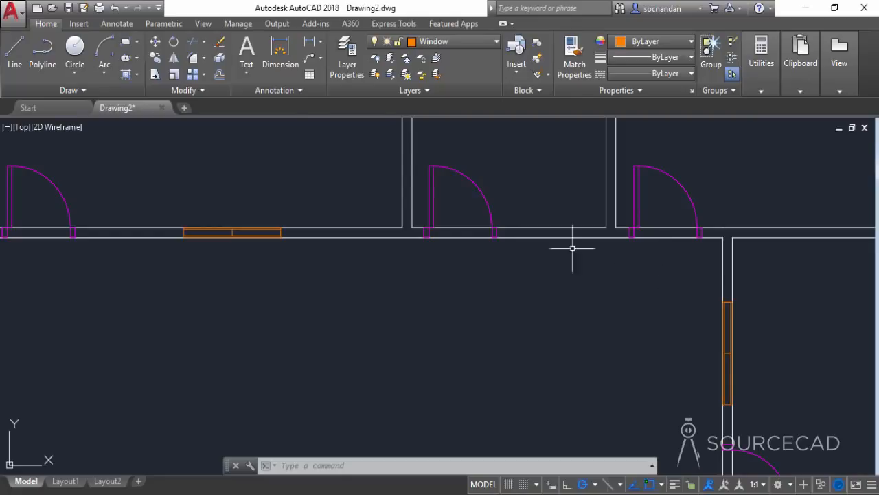
pyautogui.click(193, 43)
pyautogui.press('Return')
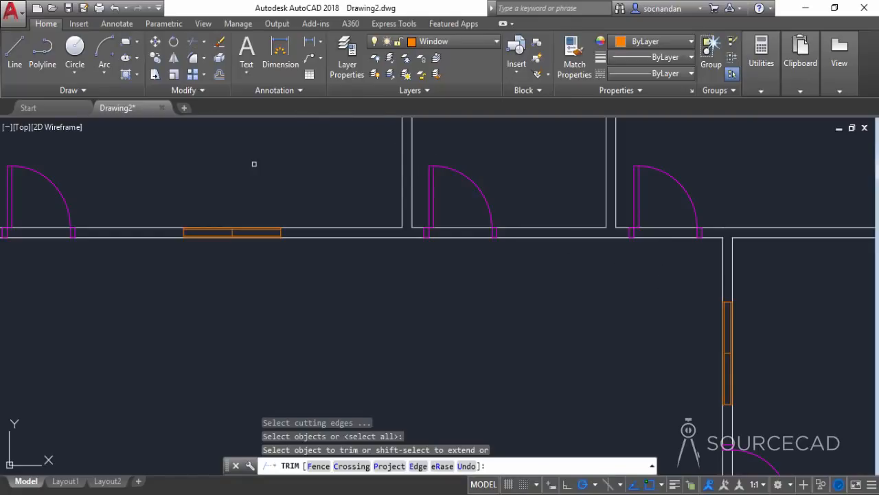
pyautogui.click(460, 267)
pyautogui.click(457, 216)
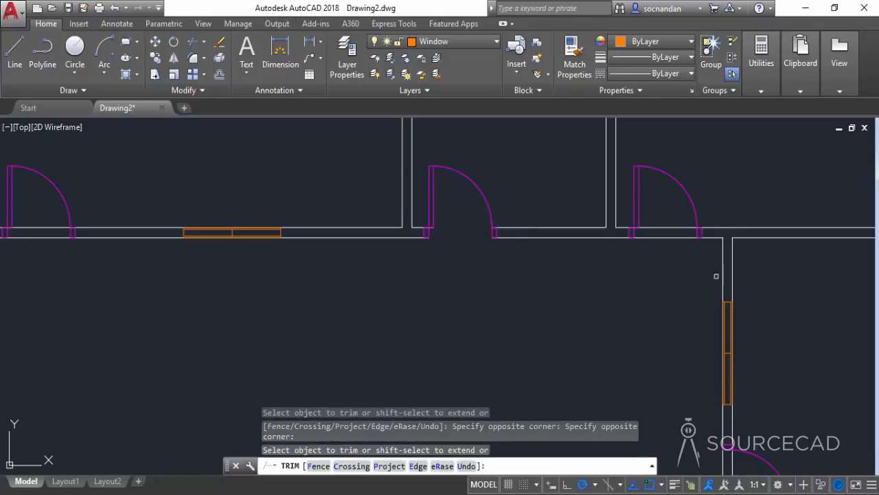
pyautogui.scroll(-2, 326, 287)
pyautogui.click(152, 270)
pyautogui.click(143, 248)
# Step: Trim both wall lines across the double-door opening in the bottom exterior wall
pyautogui.moveTo(297, 356); pyautogui.dragTo(344, 236, button='middle')
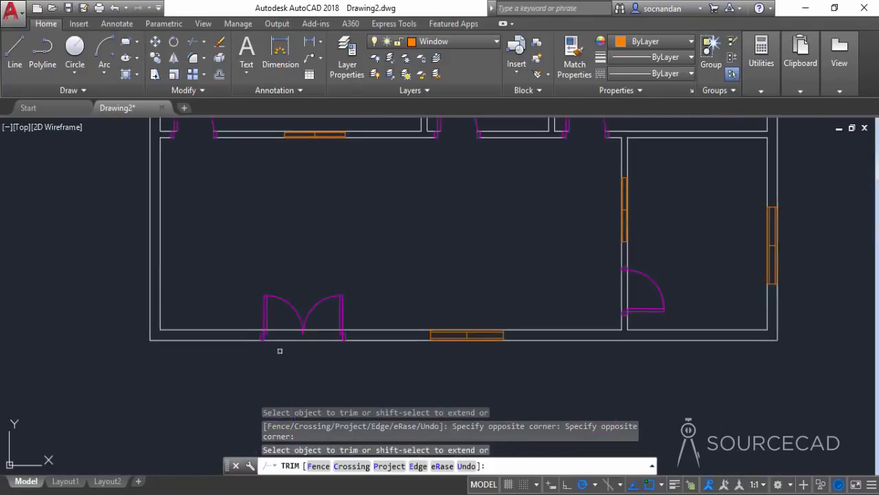
pyautogui.click(324, 347)
pyautogui.click(309, 323)
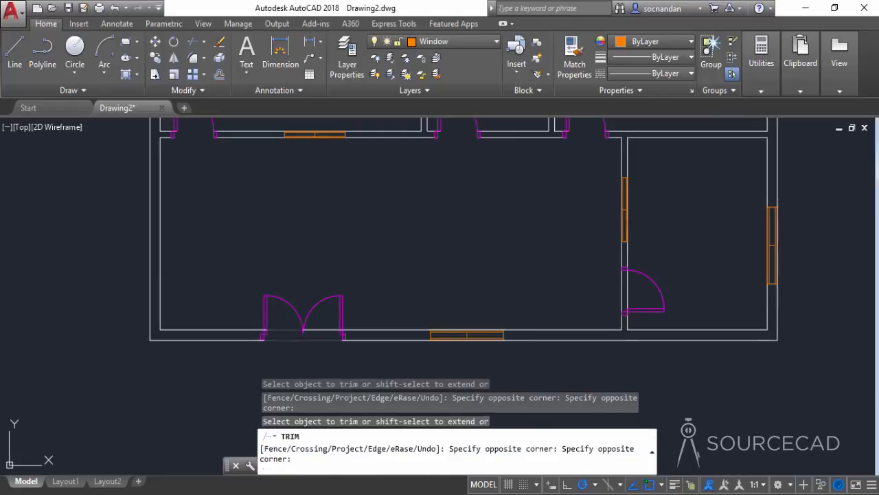
pyautogui.click(320, 320)
pyautogui.click(316, 325)
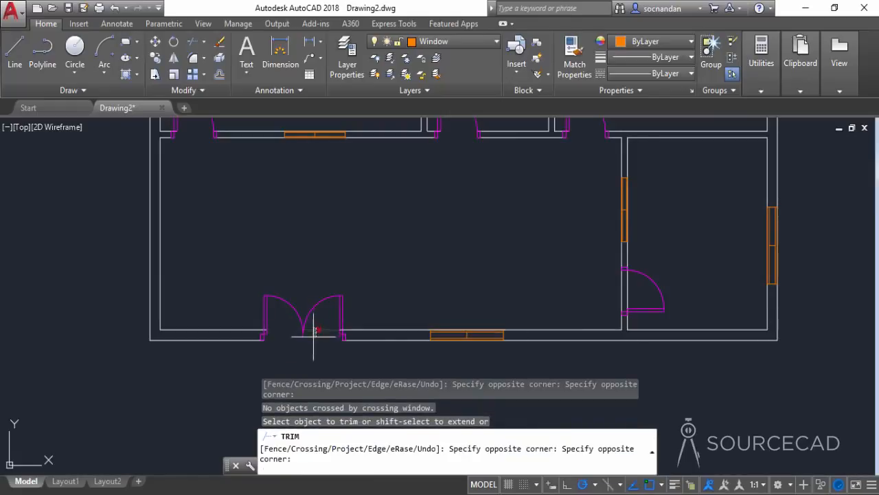
pyautogui.click(313, 337)
# Step: Trim the wall lines across the lower-right room's door opening and finish trimming
pyautogui.click(647, 292)
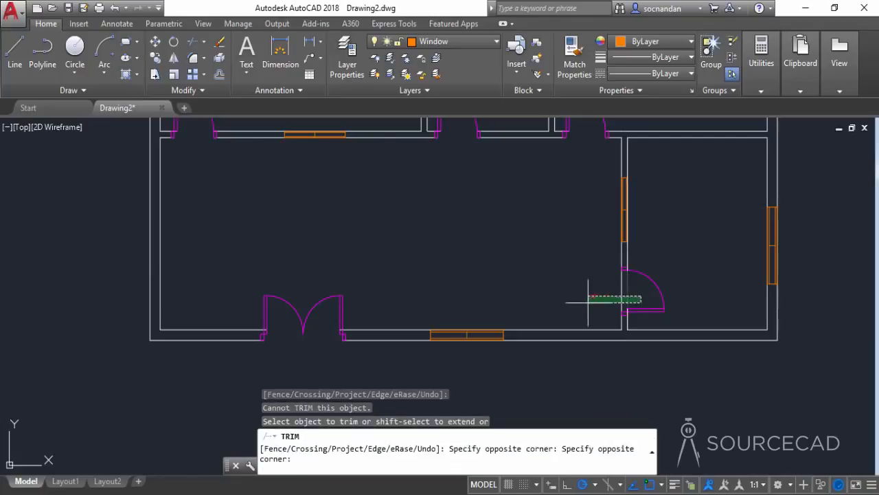
pyautogui.click(595, 298)
pyautogui.scroll(-2, 567, 279)
pyautogui.moveTo(546, 257); pyautogui.dragTo(529, 340, button='middle')
pyautogui.rightClick(477, 327)
pyautogui.click(530, 143)
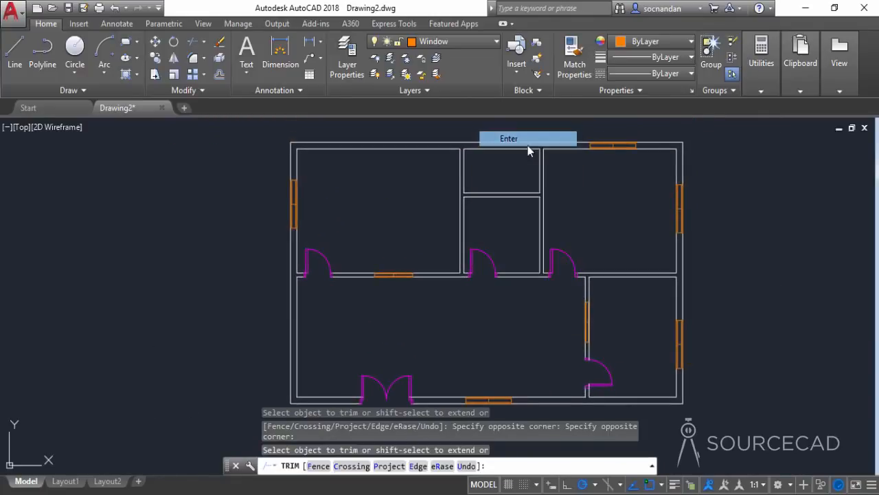
# Step: Save the drawing to the Desktop as Floor Plan in AutoCAD 2018 Drawing format
pyautogui.moveTo(464, 340); pyautogui.dragTo(474, 343, button='middle')
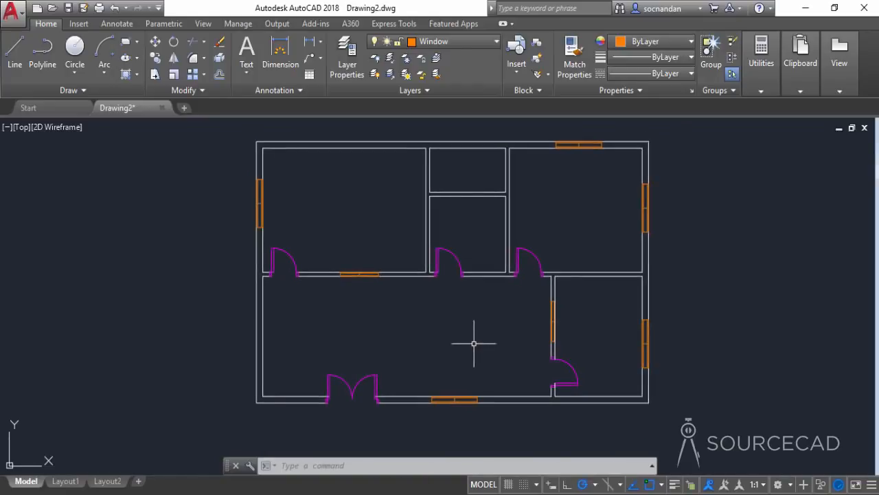
pyautogui.click(69, 10)
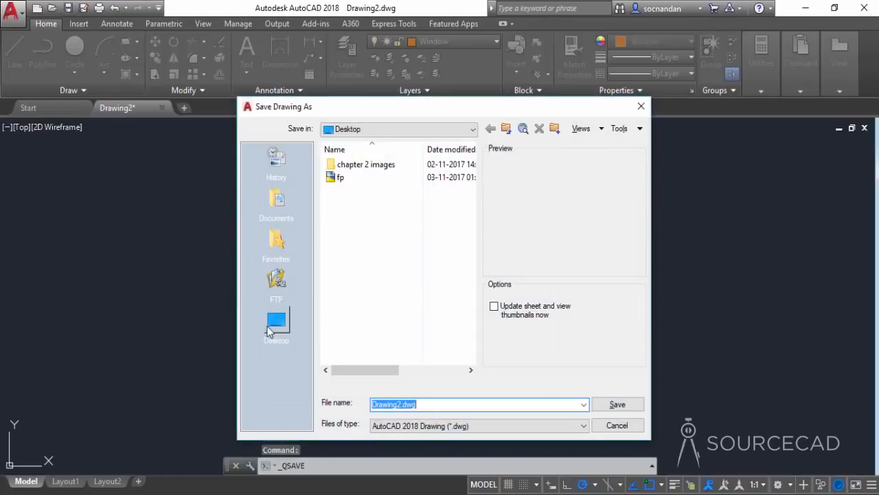
pyautogui.click(270, 328)
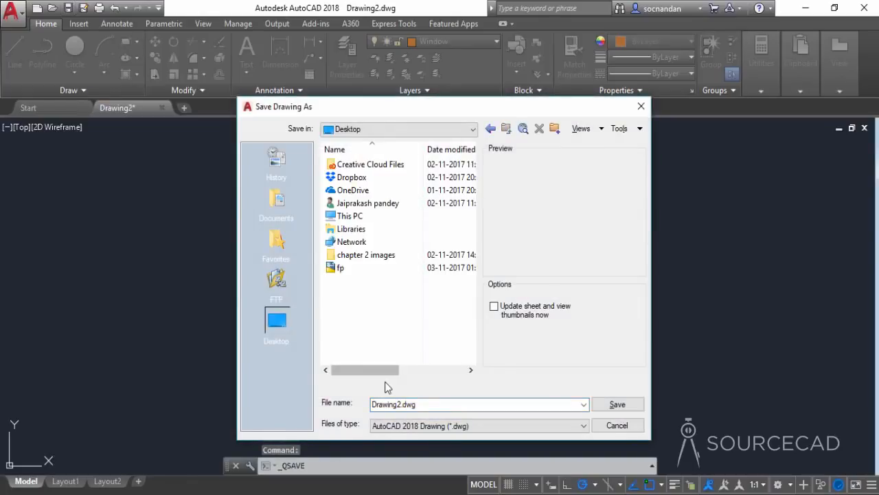
pyautogui.click(421, 403)
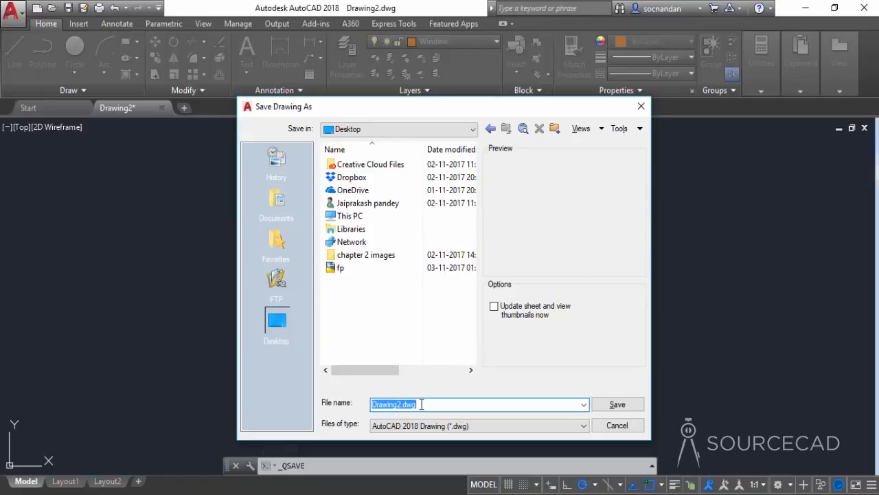
pyautogui.write('Floor Plan')
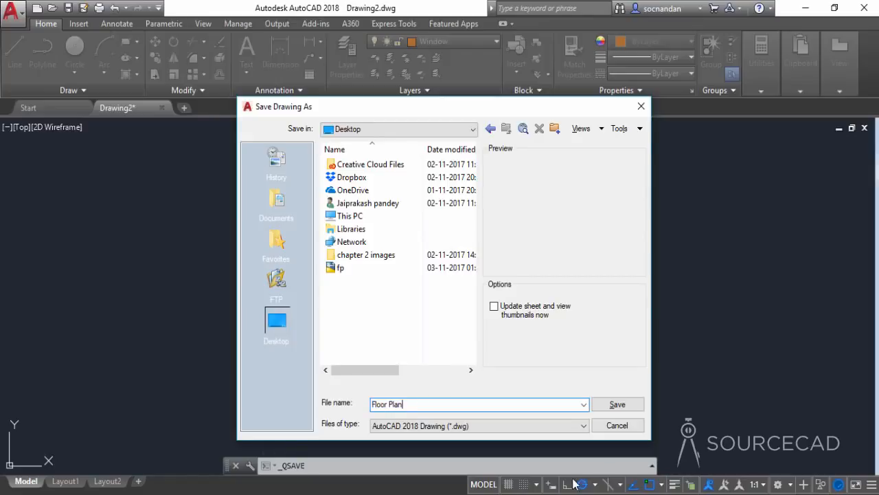
pyautogui.click(618, 404)
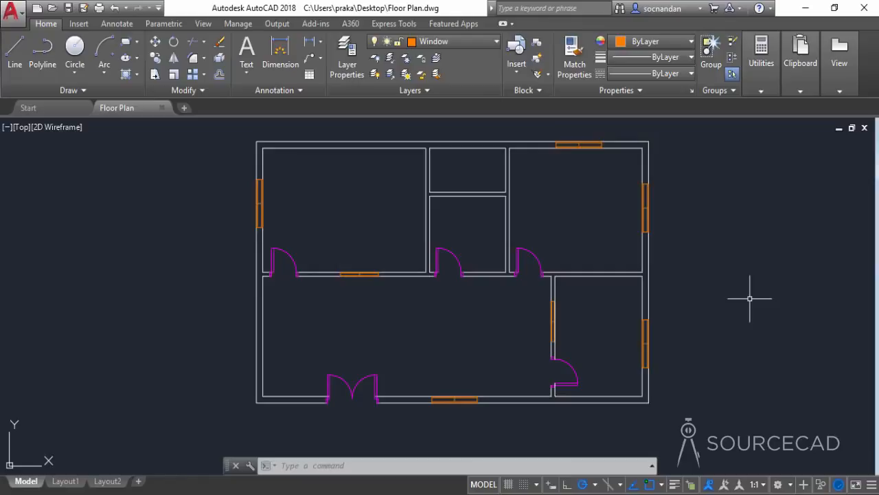
# Step: Open DesignCenter and browse the en-us sample folder to the blocks of House Designer.dwg
pyautogui.hotkey('ctrl', '2')
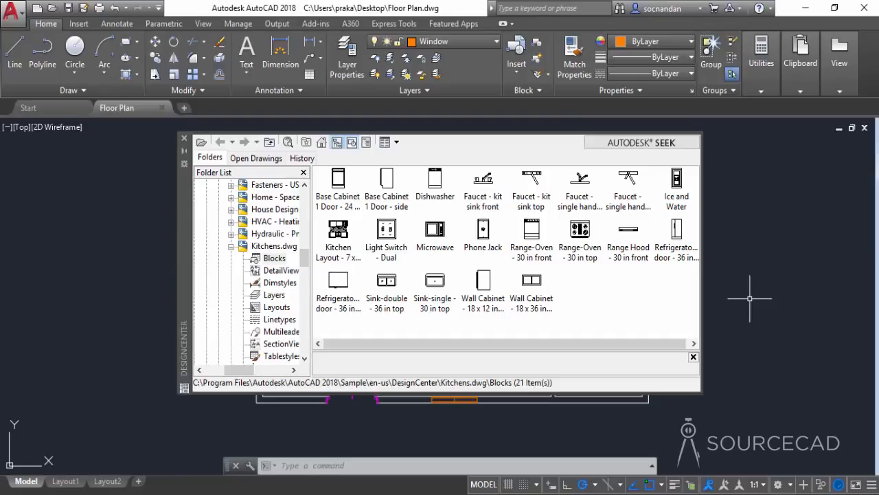
pyautogui.click(321, 142)
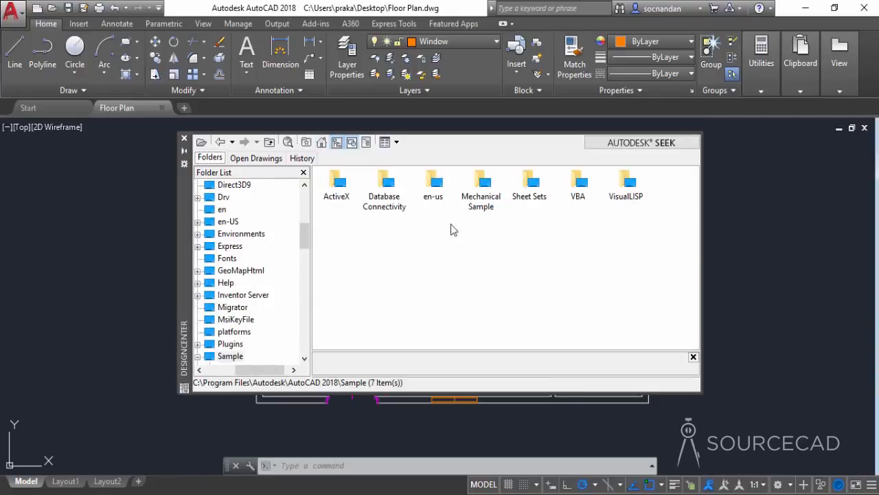
pyautogui.doubleClick(437, 187)
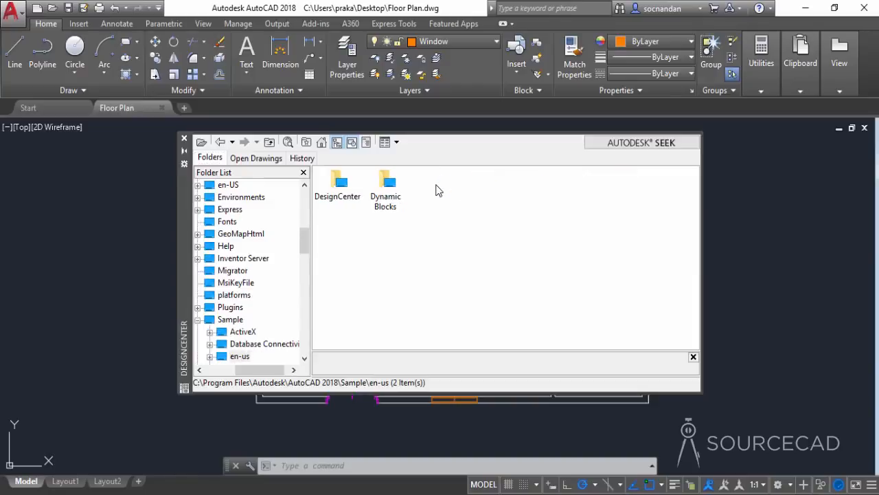
pyautogui.doubleClick(339, 184)
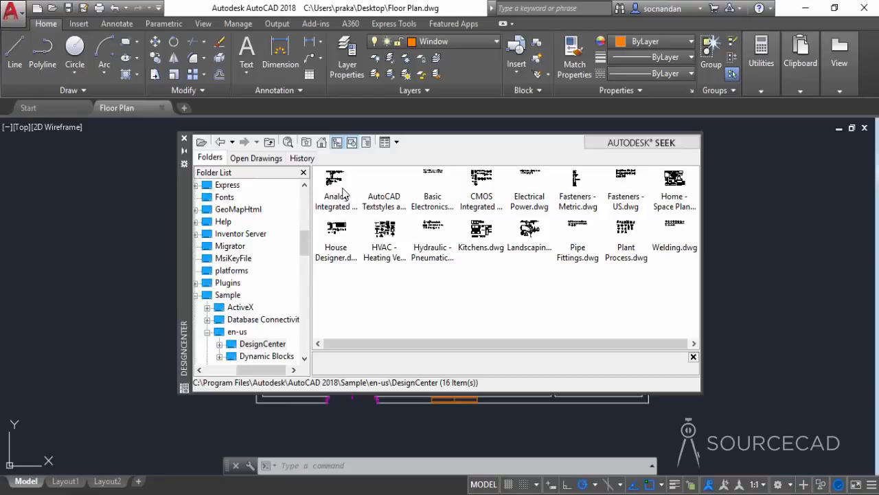
pyautogui.doubleClick(336, 234)
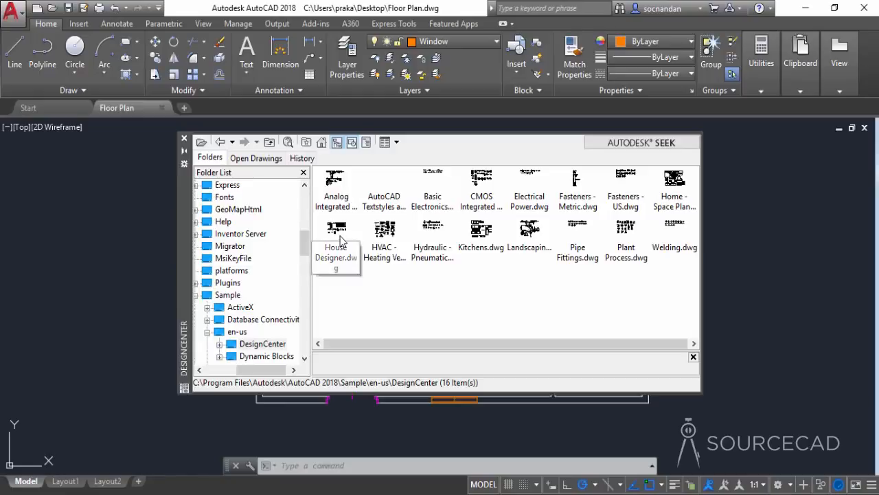
pyautogui.doubleClick(336, 184)
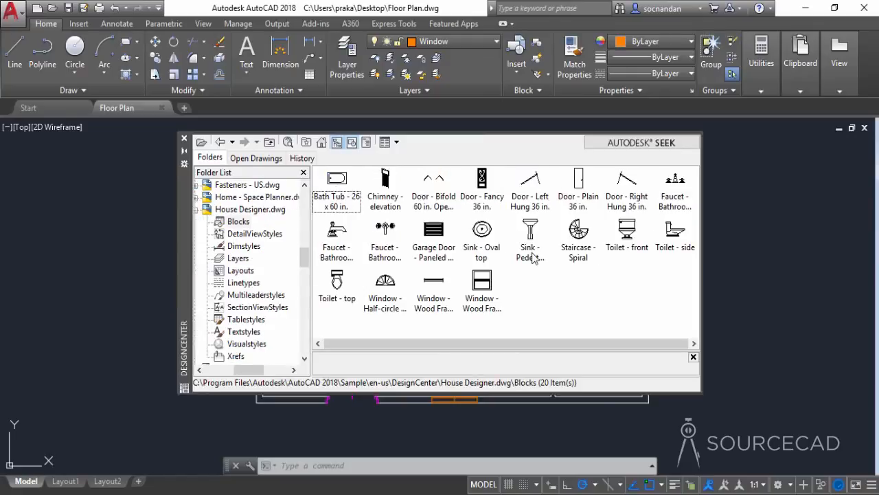
# Step: Insert the Bath Tub - 26 x 60 in. block in the empty area beside the floor plan
pyautogui.click(337, 195)
pyautogui.moveTo(225, 221)
pyautogui.mouseDown()
pyautogui.moveTo(141, 253)
pyautogui.moveTo(120, 247)
pyautogui.mouseUp()
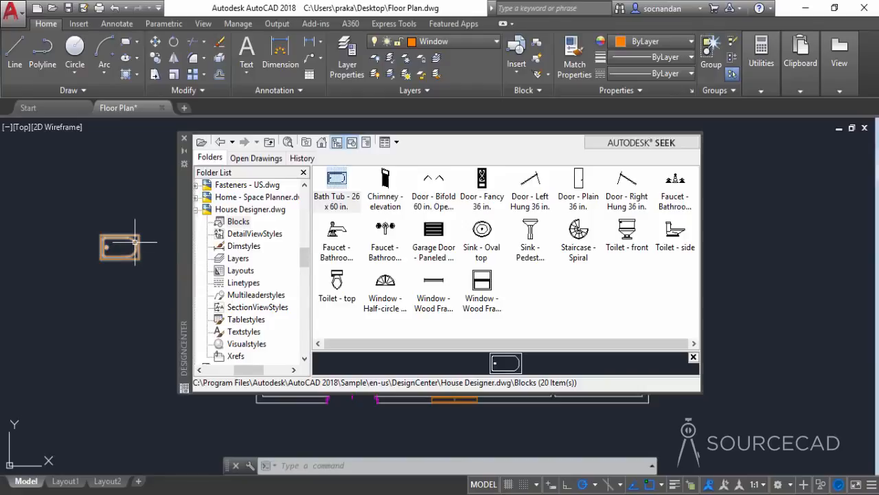
# Step: Make the Blocks layer current and erase the bath tub that was inserted on the Window layer
pyautogui.click(479, 41)
pyautogui.click(444, 74)
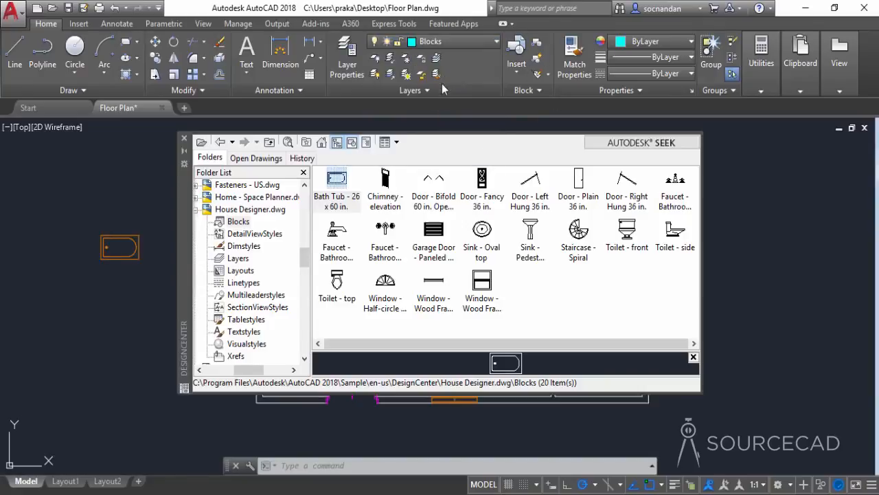
pyautogui.click(131, 247)
pyautogui.rightClick(132, 246)
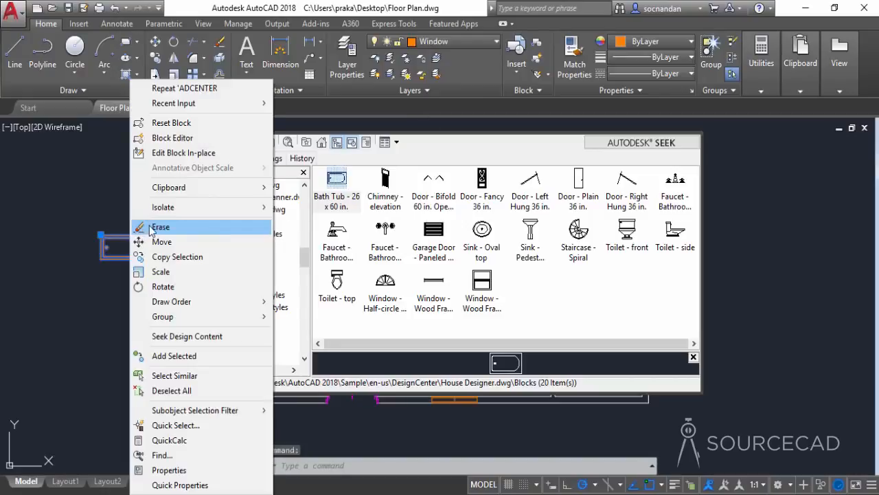
pyautogui.click(159, 227)
# Step: Insert the Bath Tub - 26 x 60 in., Toilet - top and Sink - Oval top blocks beside the floor plan
pyautogui.moveTo(324, 184); pyautogui.dragTo(126, 253)
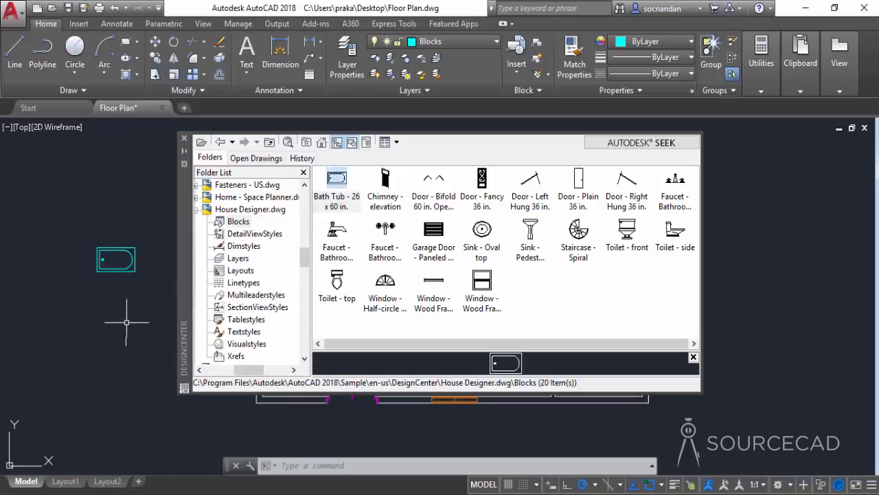
pyautogui.moveTo(337, 281); pyautogui.dragTo(121, 316)
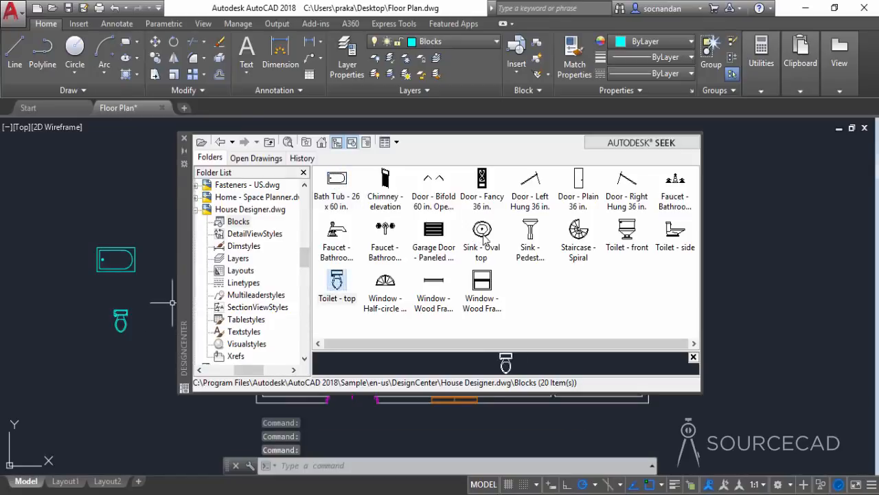
pyautogui.moveTo(483, 235); pyautogui.dragTo(127, 206)
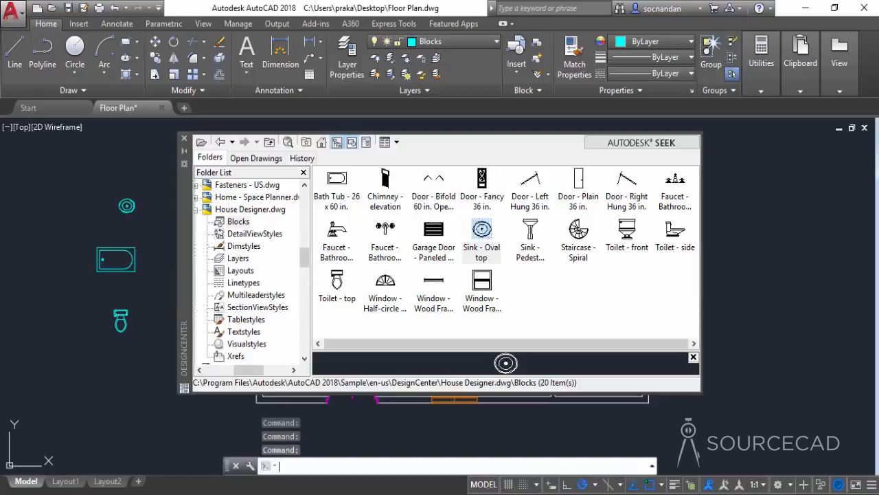
# Step: Browse from the DesignCenter home location through the en-us samples to the blocks of Home - Space Planner.dwg
pyautogui.click(320, 146)
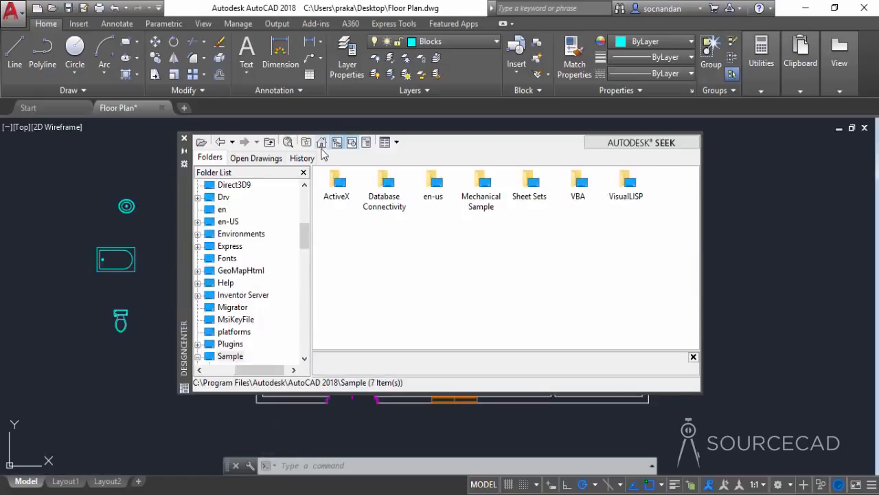
pyautogui.doubleClick(432, 185)
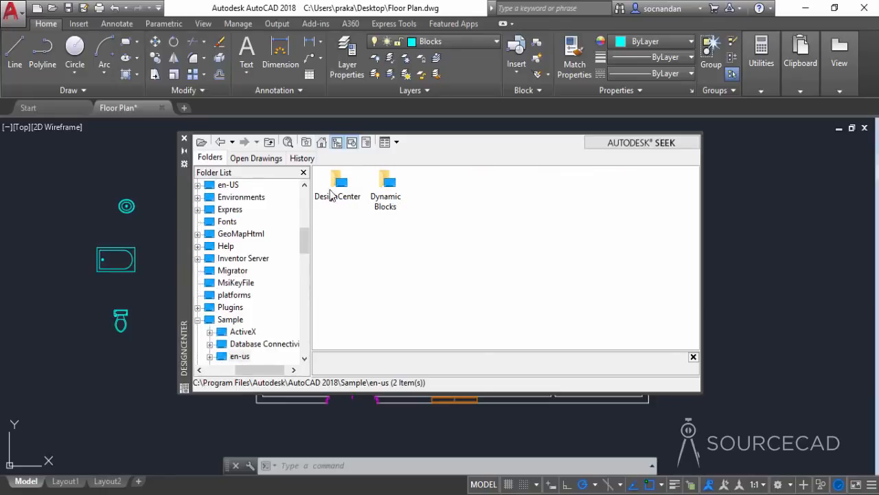
pyautogui.doubleClick(337, 186)
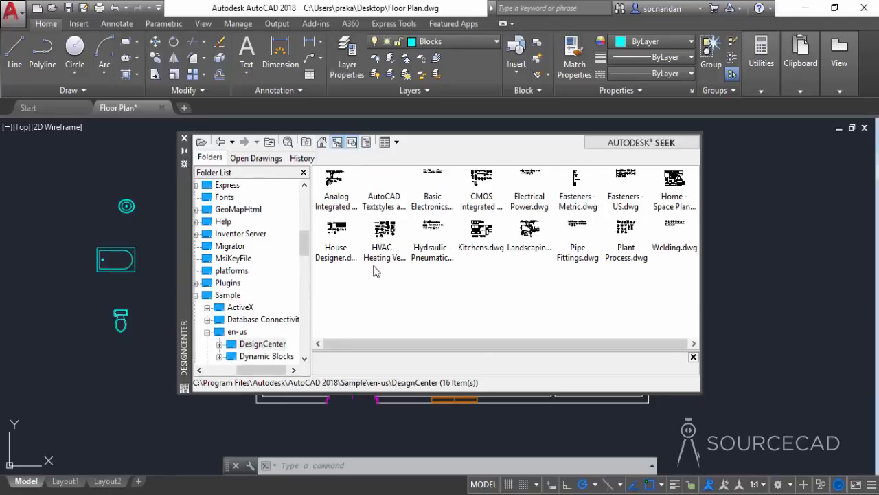
pyautogui.doubleClick(672, 201)
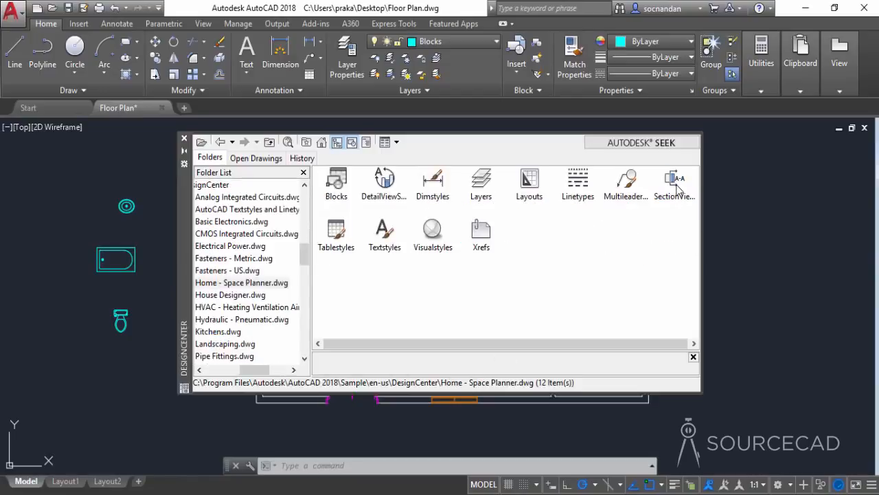
pyautogui.doubleClick(337, 182)
# Step: Insert the Bed - Queen, Dining Set - 36 x 72 in., Lamp - Table, Plant - Rubber and straight Sofa - Roundback blocks beside the floor plan
pyautogui.moveTo(338, 180)
pyautogui.mouseDown()
pyautogui.moveTo(148, 308)
pyautogui.moveTo(48, 329)
pyautogui.mouseUp()
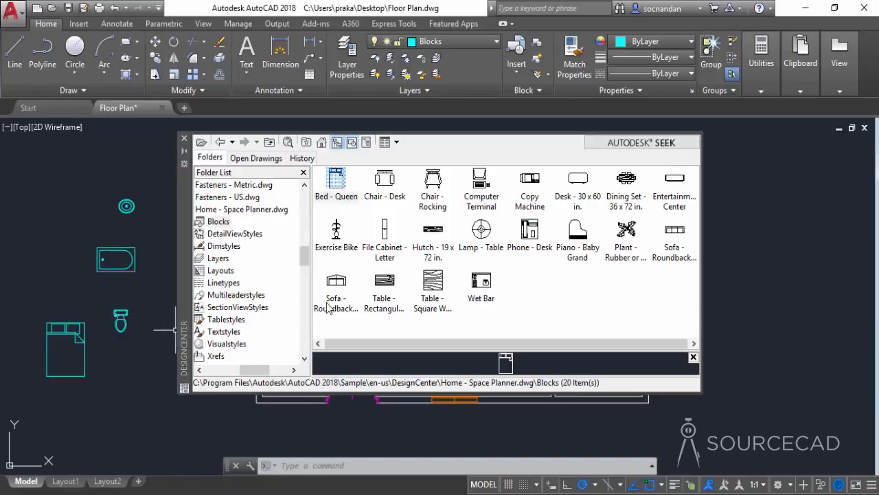
pyautogui.moveTo(625, 199)
pyautogui.mouseDown()
pyautogui.moveTo(710, 224)
pyautogui.moveTo(712, 260)
pyautogui.mouseUp()
pyautogui.moveTo(483, 237); pyautogui.dragTo(751, 300)
pyautogui.moveTo(622, 250); pyautogui.dragTo(793, 327)
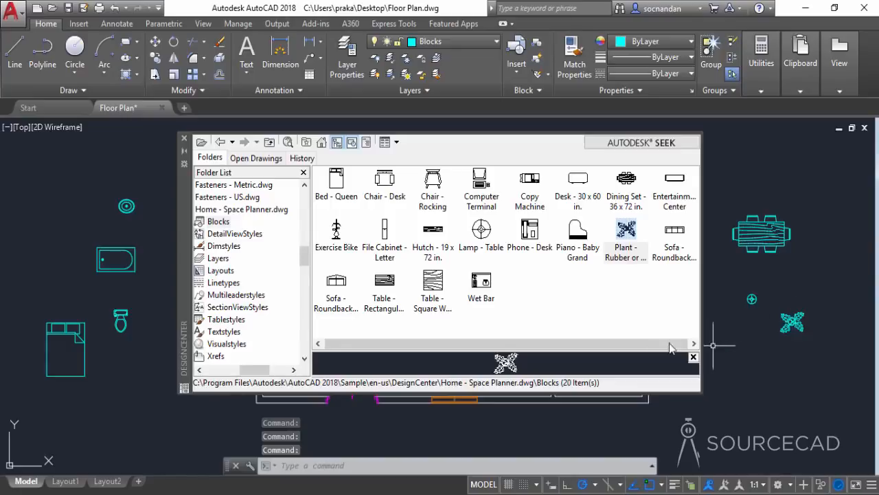
pyautogui.moveTo(674, 237)
pyautogui.mouseDown()
pyautogui.moveTo(704, 306)
pyautogui.moveTo(759, 380)
pyautogui.mouseUp()
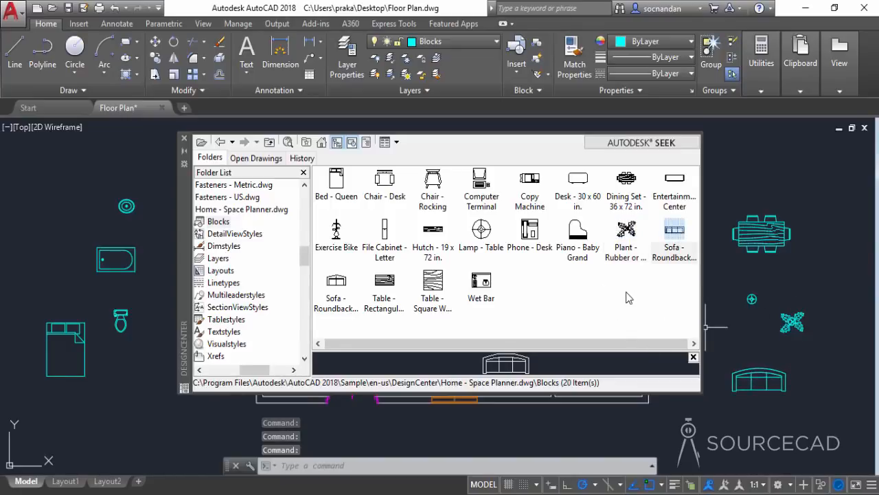
# Step: Browse DesignCenter through the en-us sample folder to the blocks of Kitchens.dwg
pyautogui.click(321, 142)
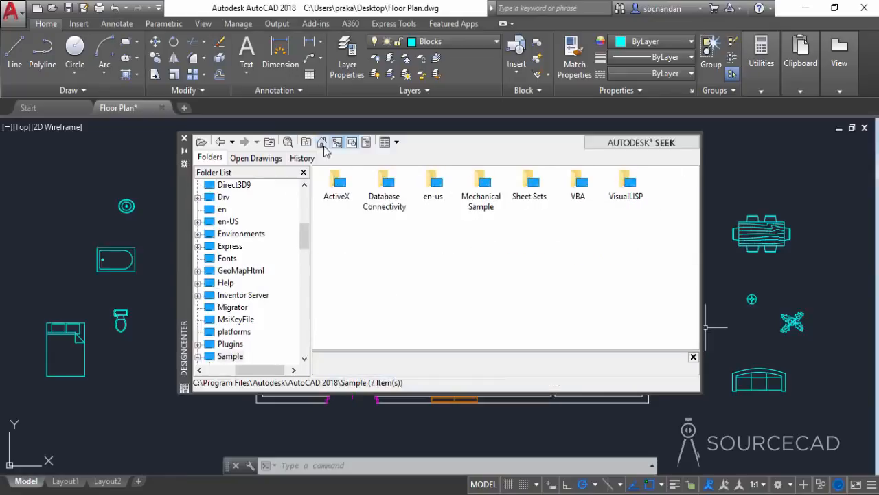
pyautogui.doubleClick(434, 184)
pyautogui.doubleClick(337, 195)
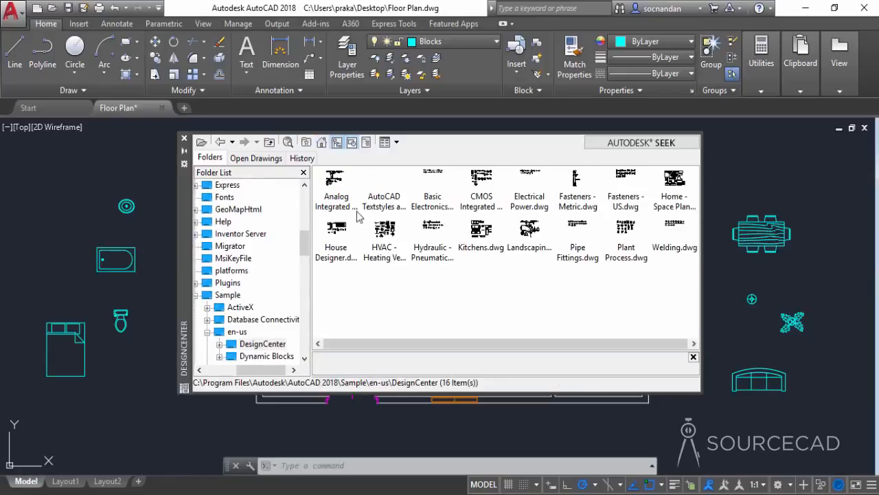
pyautogui.click(479, 232)
pyautogui.doubleClick(479, 233)
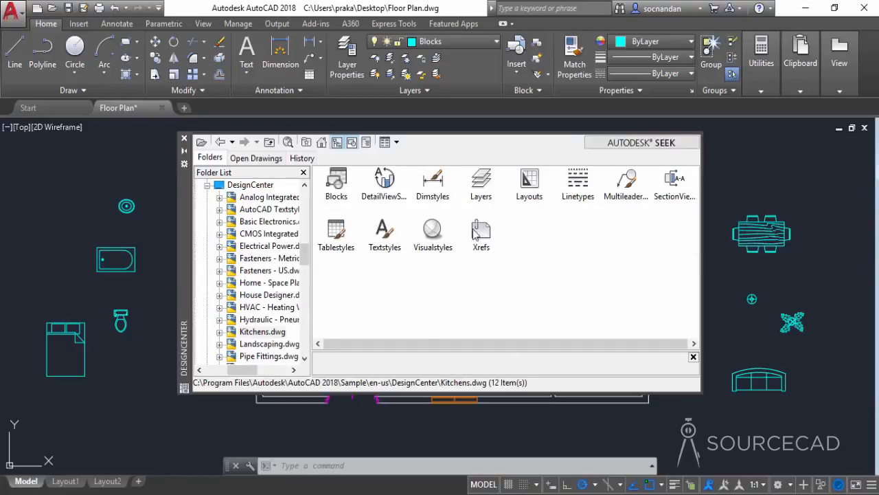
pyautogui.doubleClick(336, 192)
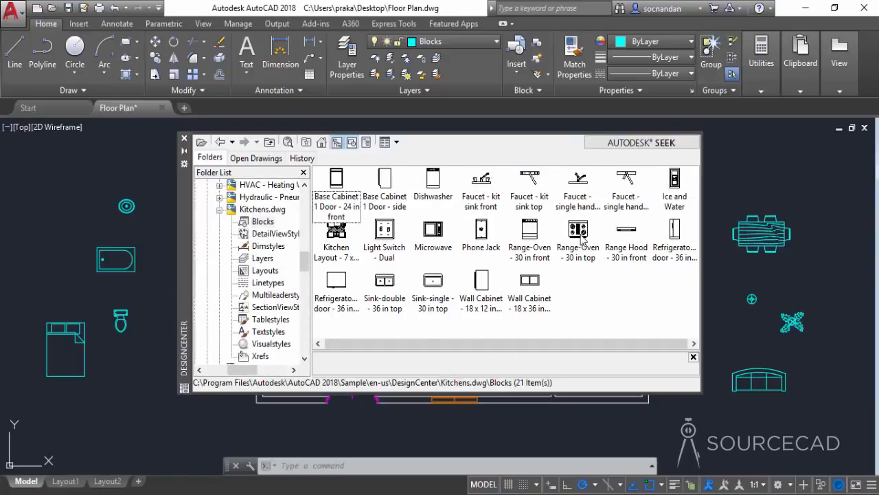
# Step: Insert the Range-Oven - 30 in top, square 36 in refrigerator and Sink-double - 36 in top blocks beside the plan, and close DesignCenter
pyautogui.moveTo(578, 237); pyautogui.dragTo(817, 369)
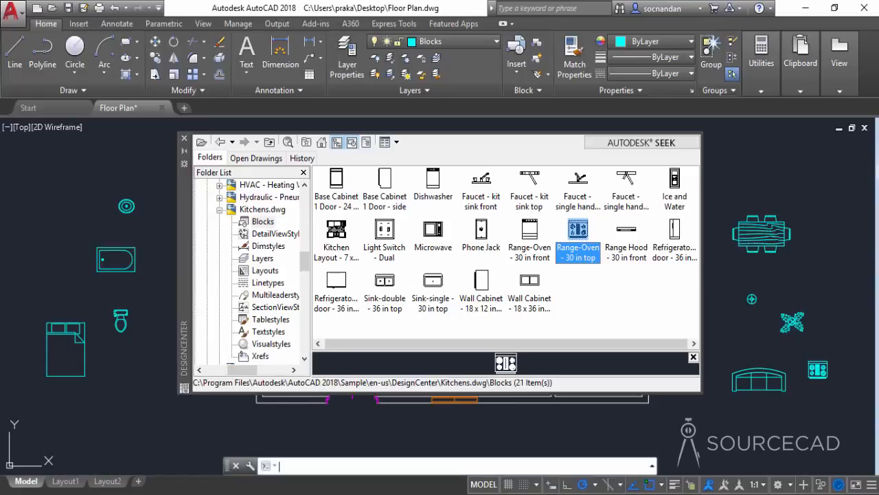
pyautogui.moveTo(338, 292); pyautogui.dragTo(379, 303)
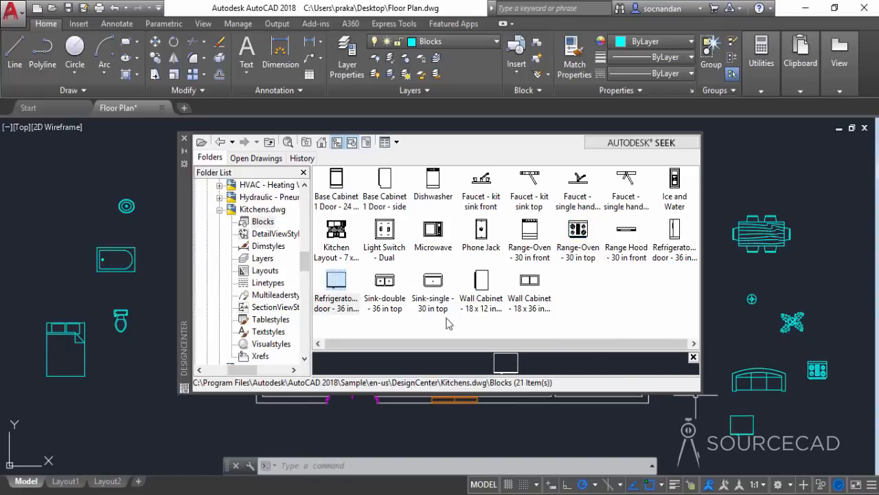
pyautogui.moveTo(383, 286); pyautogui.dragTo(464, 338)
pyautogui.moveTo(632, 436); pyautogui.dragTo(691, 434)
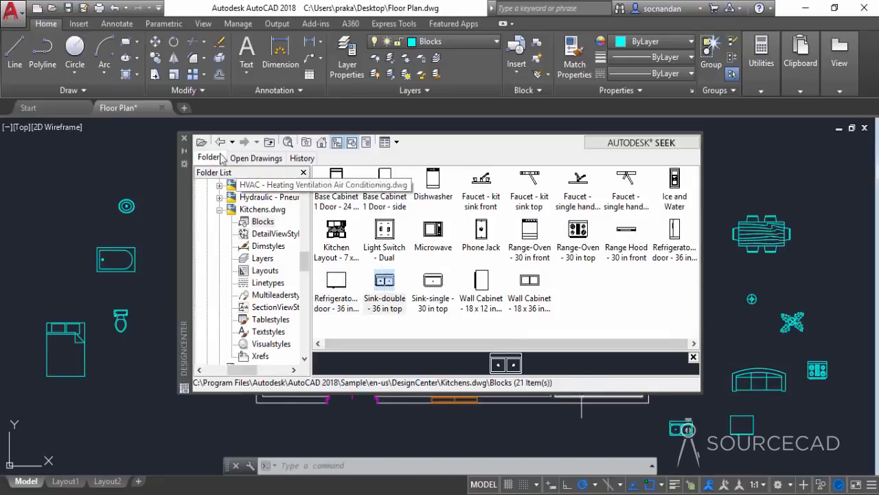
pyautogui.click(185, 139)
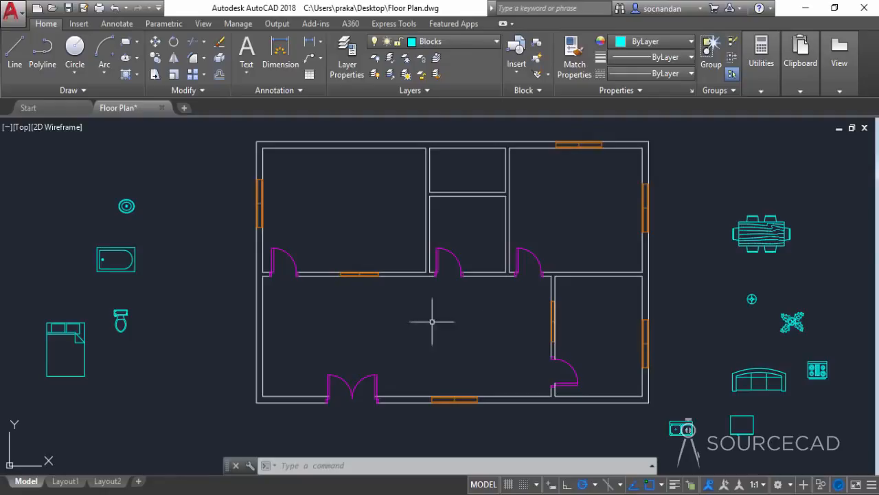
# Step: Copy the queen bed block from beside the plan into the upper-left bedroom
pyautogui.click(81, 328)
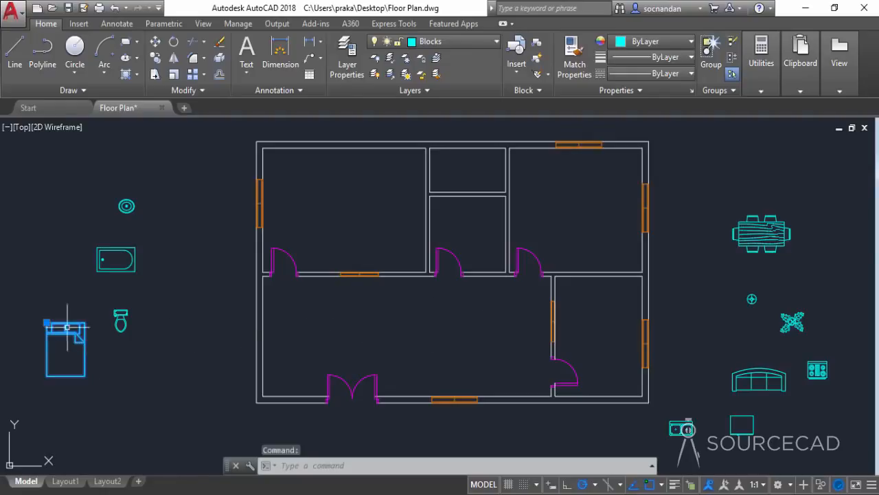
pyautogui.click(156, 59)
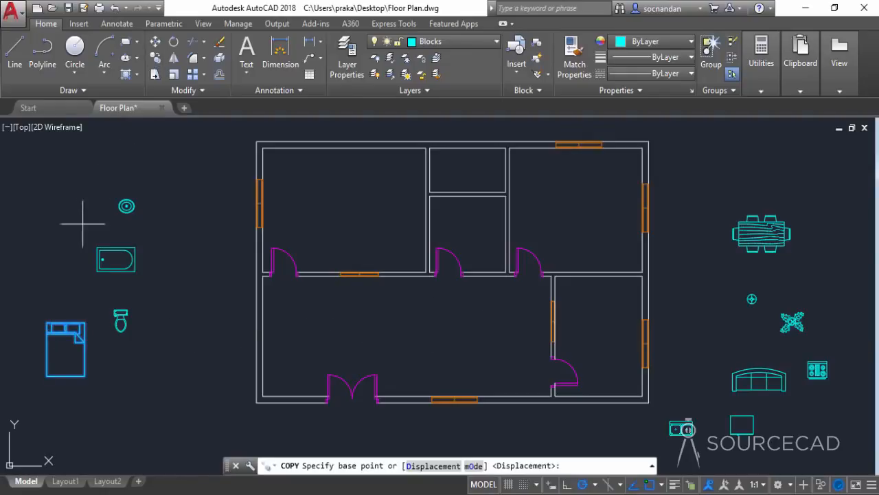
pyautogui.click(47, 304)
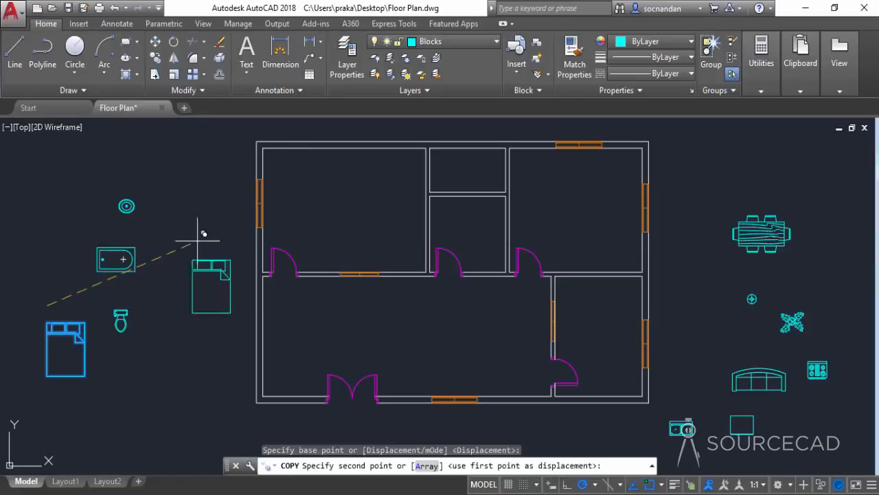
pyautogui.click(371, 172)
pyautogui.rightClick(377, 164)
pyautogui.click(399, 180)
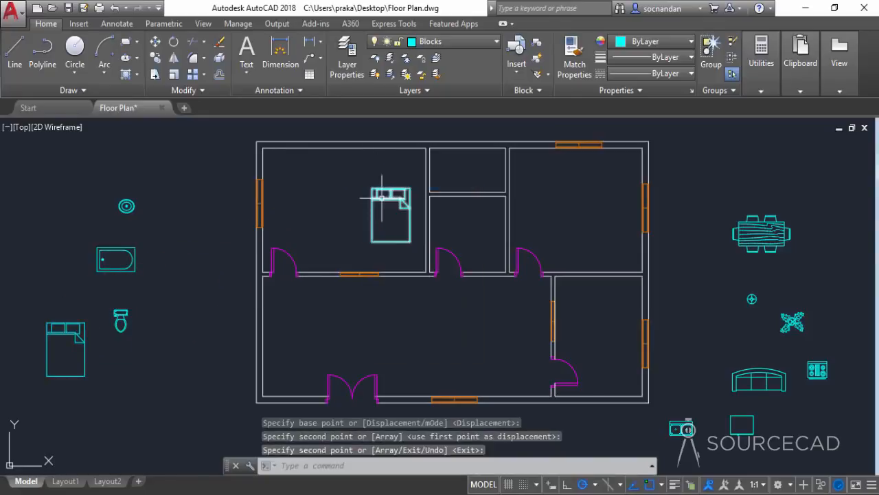
# Step: Rotate the copied bed a quarter turn clockwise so its headboard faces the bedroom's right wall
pyautogui.click(174, 42)
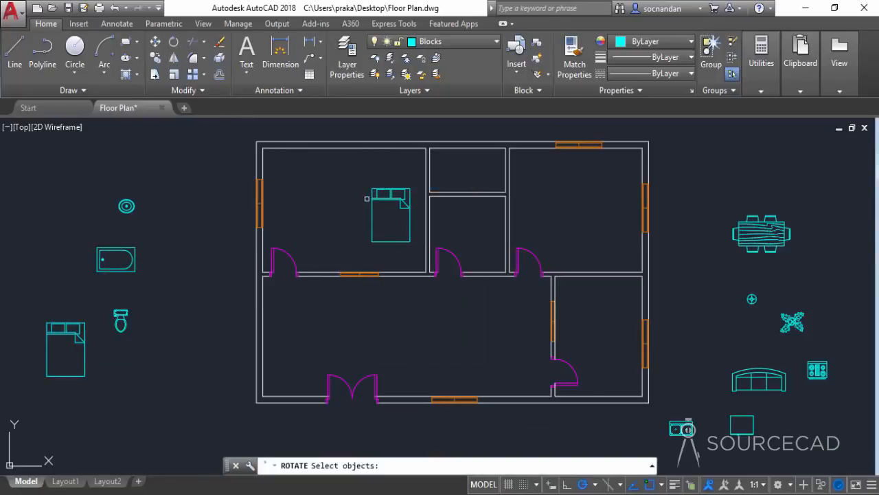
pyautogui.click(371, 199)
pyautogui.press('Return')
pyautogui.click(391, 188)
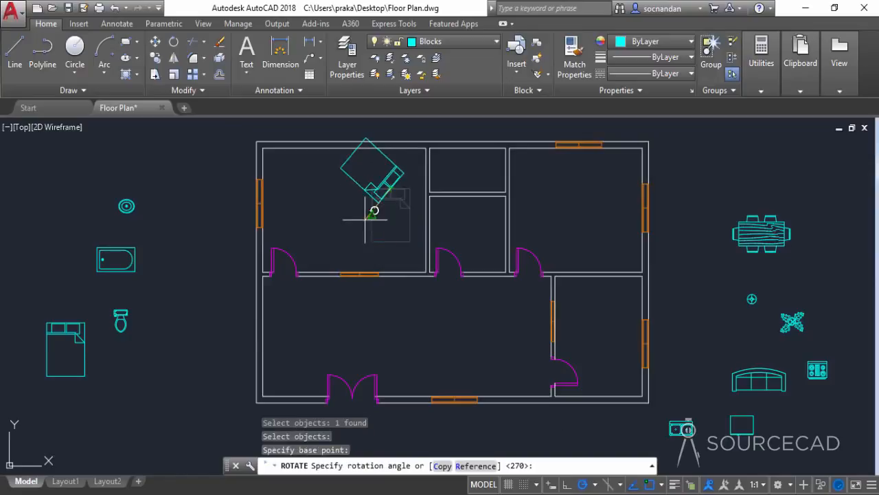
pyautogui.click(388, 250)
# Step: Move the rotated bed to the right so its headboard sits against the bedroom's right wall
pyautogui.click(419, 232)
pyautogui.click(332, 160)
pyautogui.click(156, 42)
pyautogui.click(379, 224)
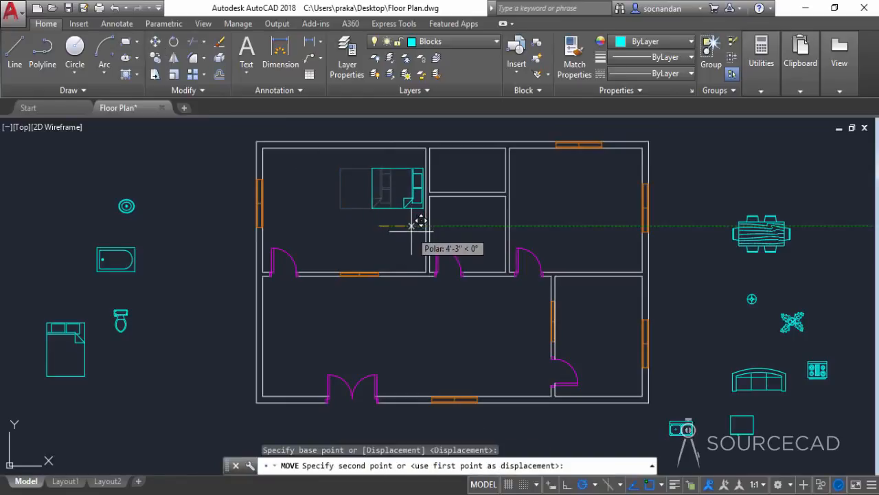
pyautogui.scroll(2, 412, 225)
pyautogui.click(407, 263)
pyautogui.scroll(-2, 388, 281)
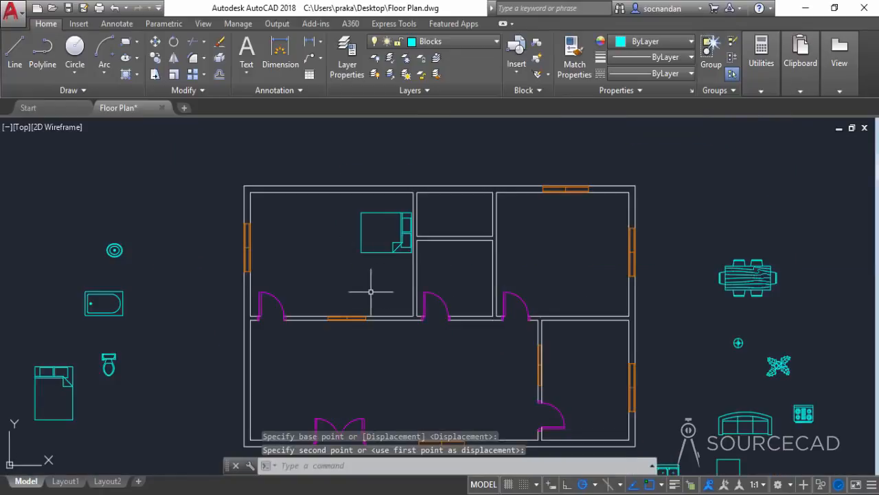
# Step: Copy the table lamp block to the spot just above the bed's headboard in the upper-left bedroom
pyautogui.click(751, 357)
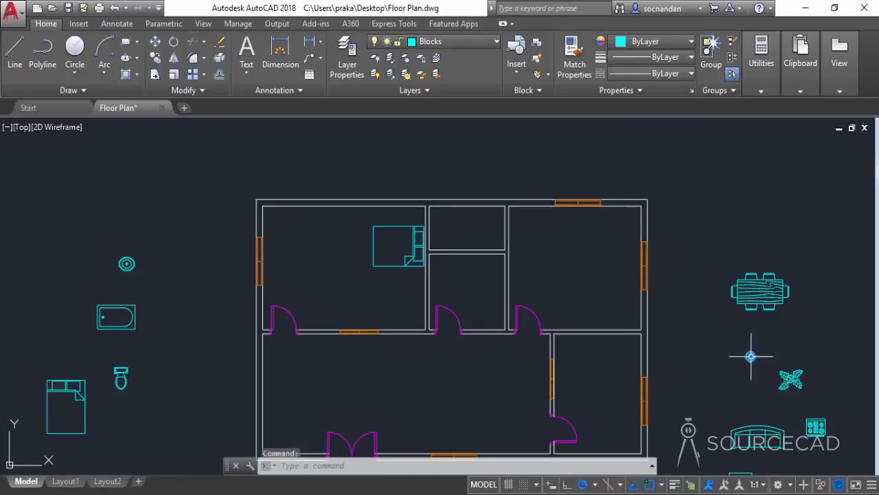
pyautogui.click(156, 57)
pyautogui.click(750, 356)
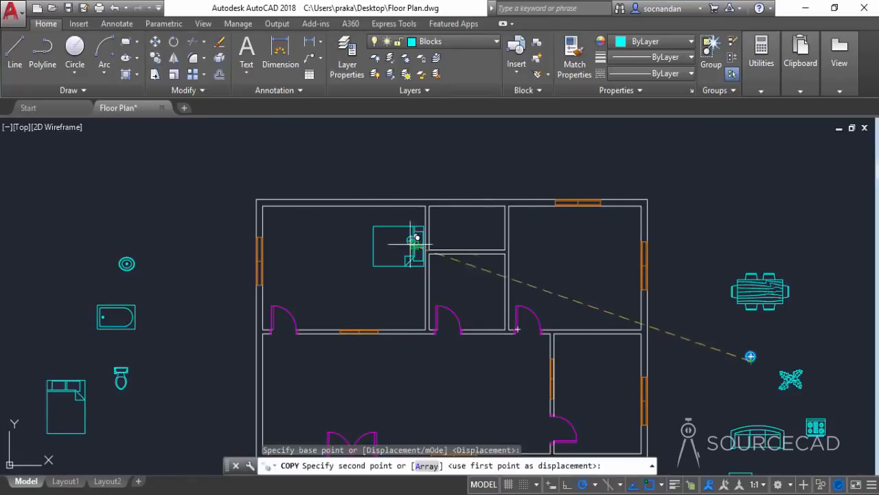
pyautogui.scroll(3, 418, 206)
pyautogui.click(419, 221)
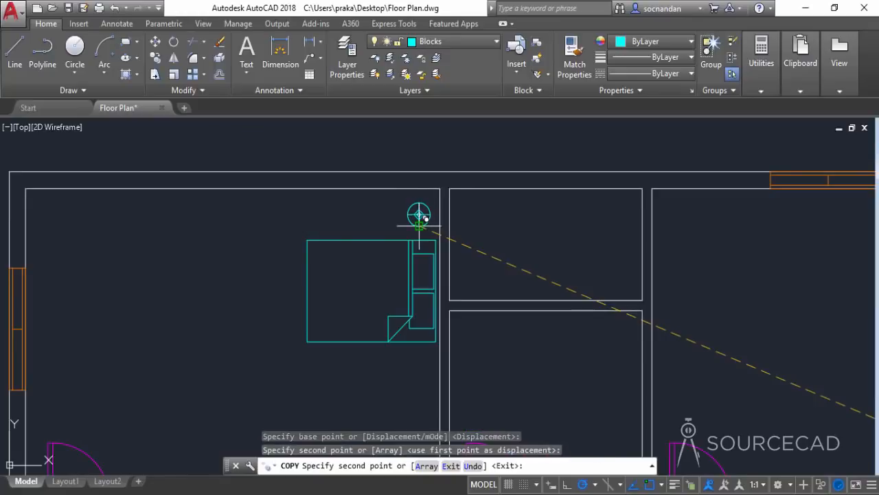
pyautogui.rightClick(365, 220)
pyautogui.click(389, 228)
pyautogui.scroll(-4, 419, 330)
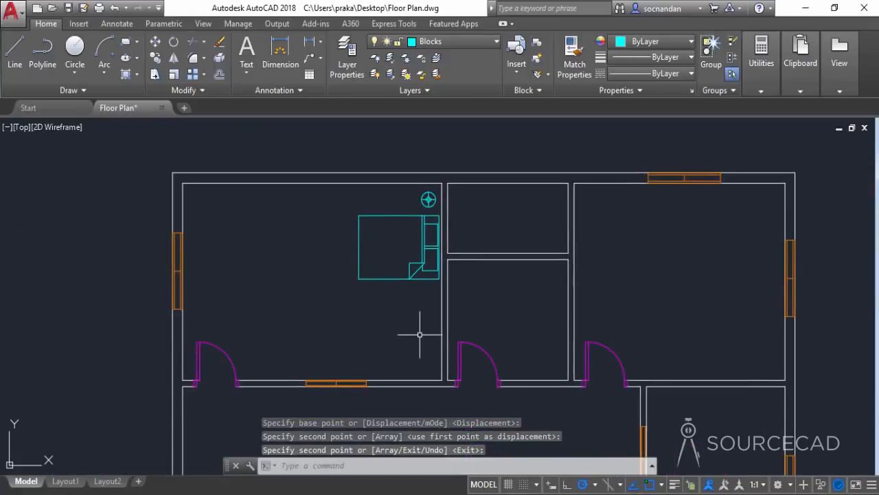
# Step: Draw a small upright rectangle as a side table just below the bed, near the bedroom's right wall
pyautogui.click(126, 41)
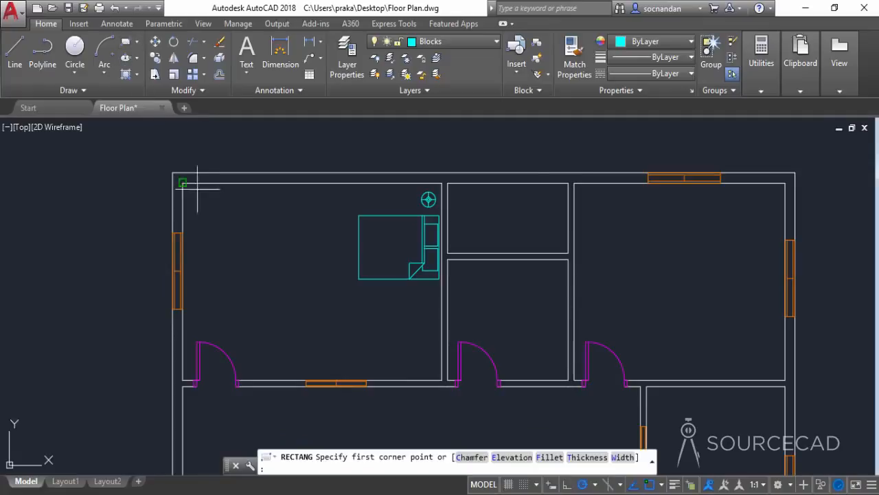
pyautogui.click(415, 290)
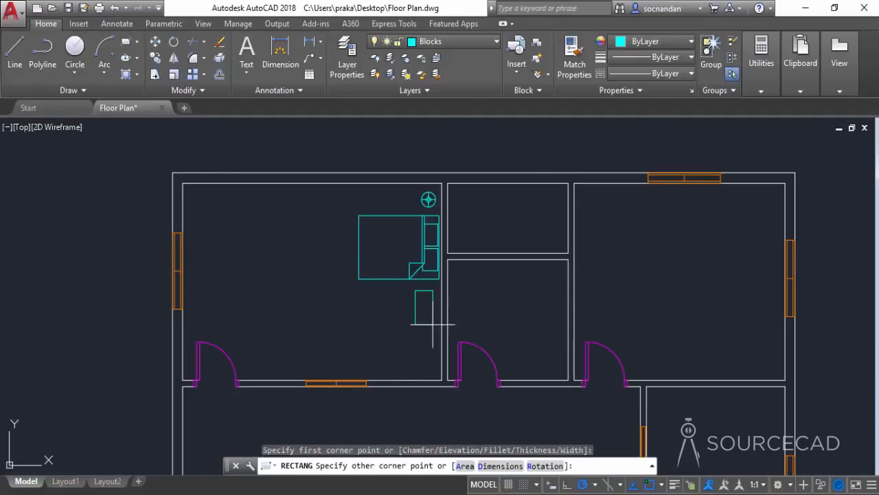
pyautogui.click(432, 323)
# Step: Copy the bed, lamp and side-table rectangle together into the upper-right bedroom, against its right wall
pyautogui.scroll(-2, 384, 351)
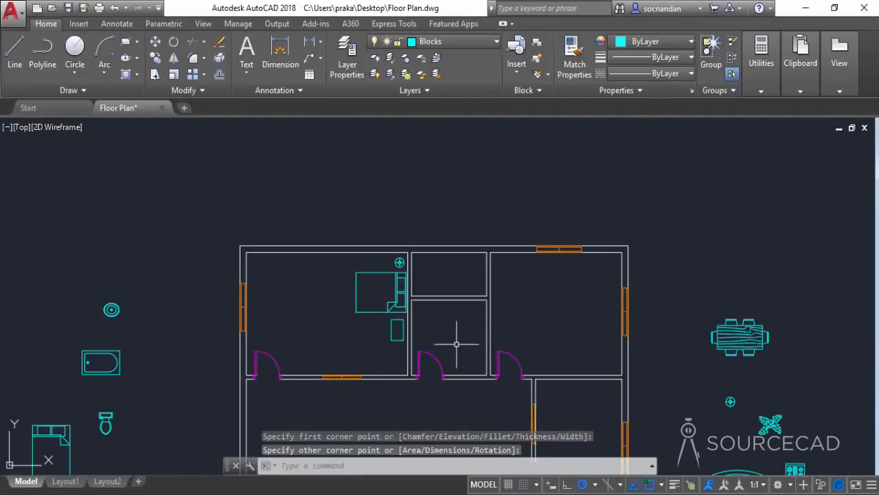
pyautogui.moveTo(456, 346)
pyautogui.mouseDown(button='middle')
pyautogui.moveTo(421, 287)
pyautogui.moveTo(373, 295)
pyautogui.moveTo(361, 269)
pyautogui.mouseUp(button='middle')
pyautogui.scroll(-2, 414, 277)
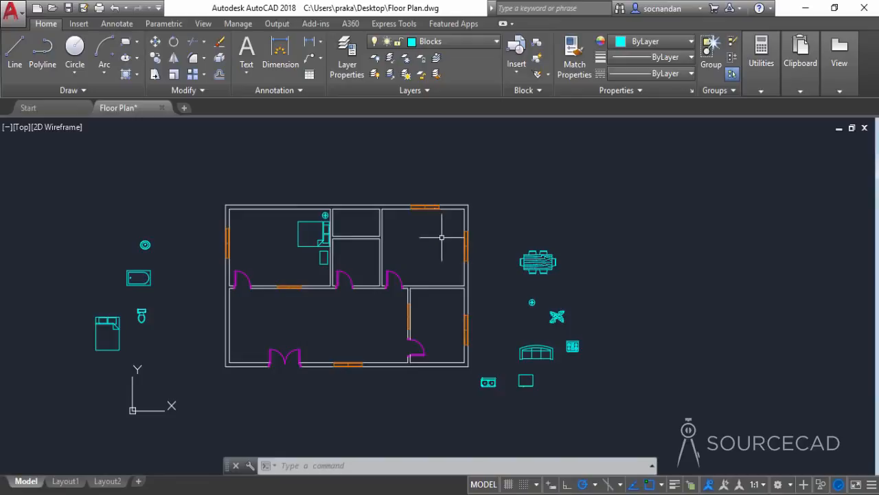
pyautogui.click(329, 270)
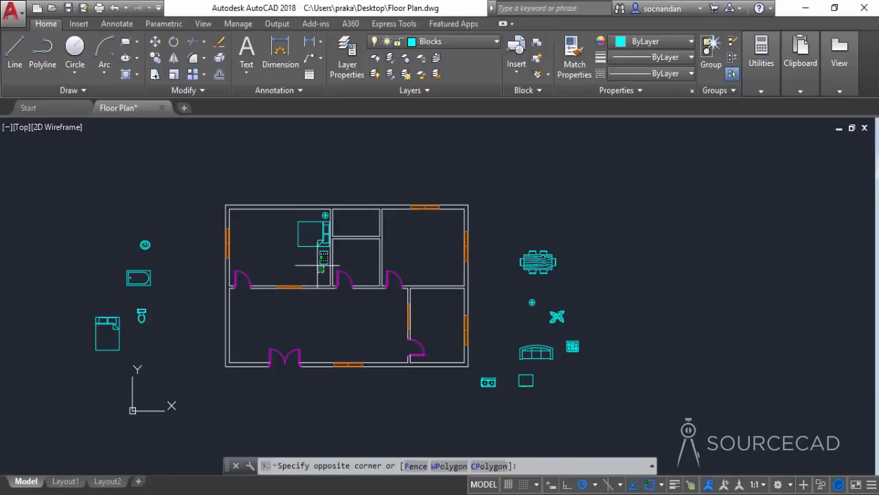
pyautogui.click(296, 197)
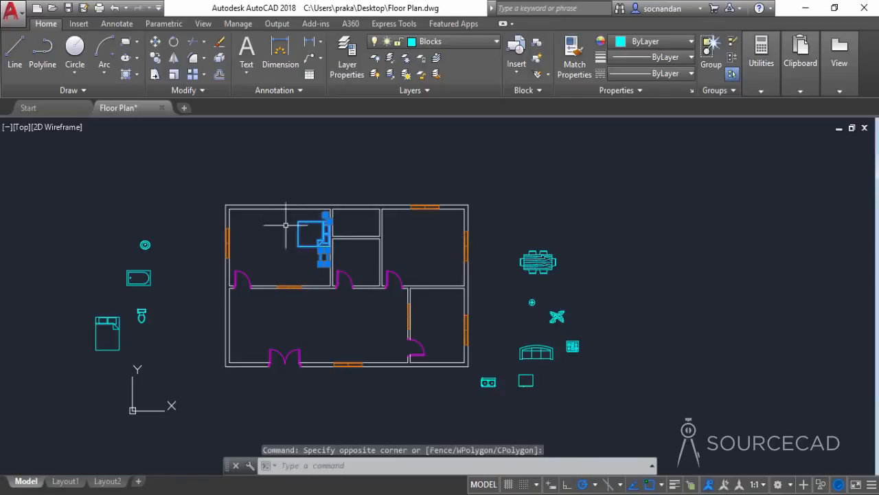
pyautogui.click(155, 59)
pyautogui.click(351, 222)
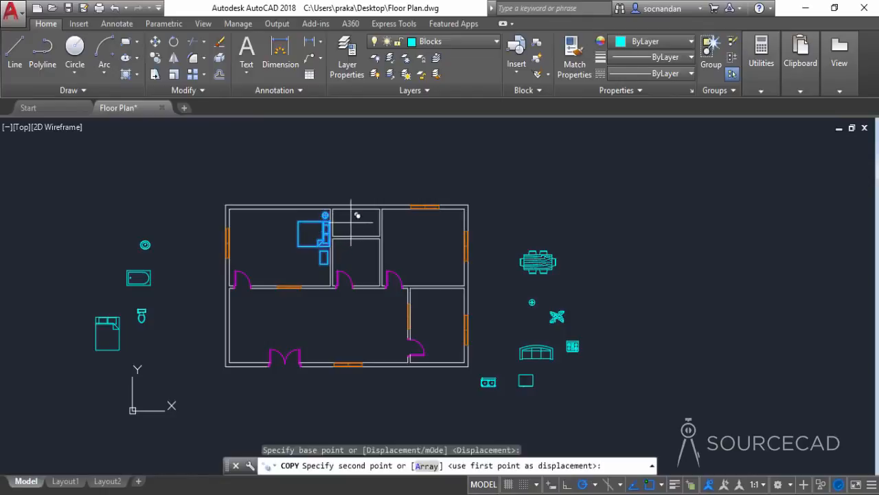
pyautogui.click(485, 221)
pyautogui.rightClick(485, 221)
pyautogui.click(493, 227)
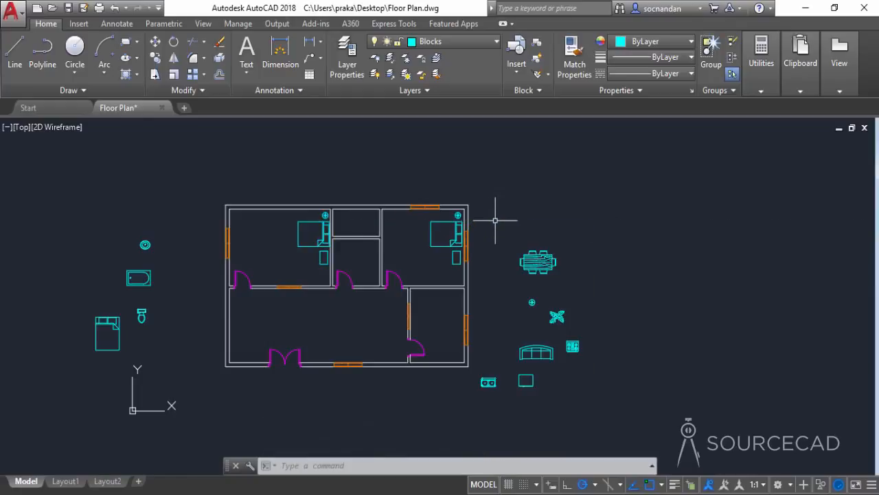
# Step: Move the toilet block from outside the plan into the small middle bathroom, near its right wall
pyautogui.click(143, 314)
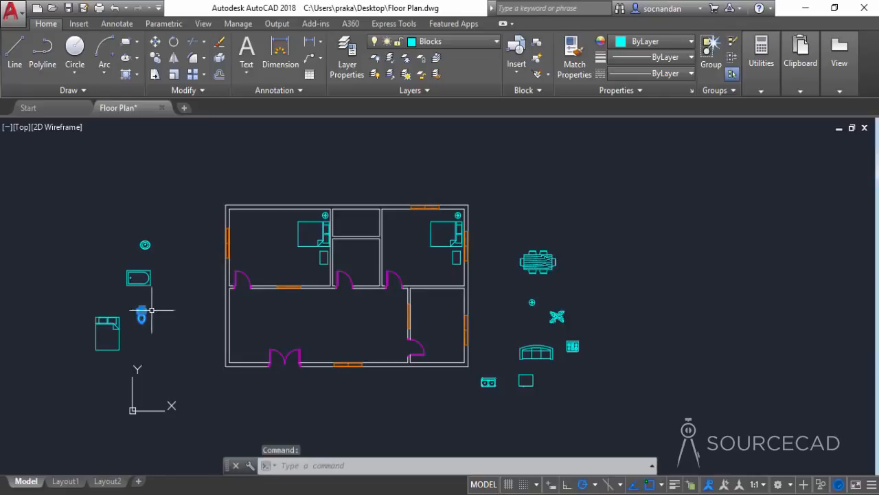
pyautogui.click(155, 43)
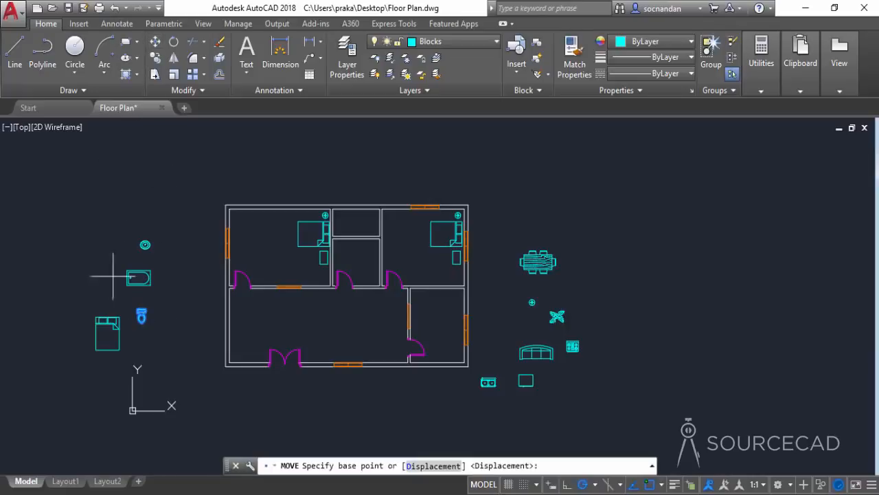
pyautogui.click(138, 308)
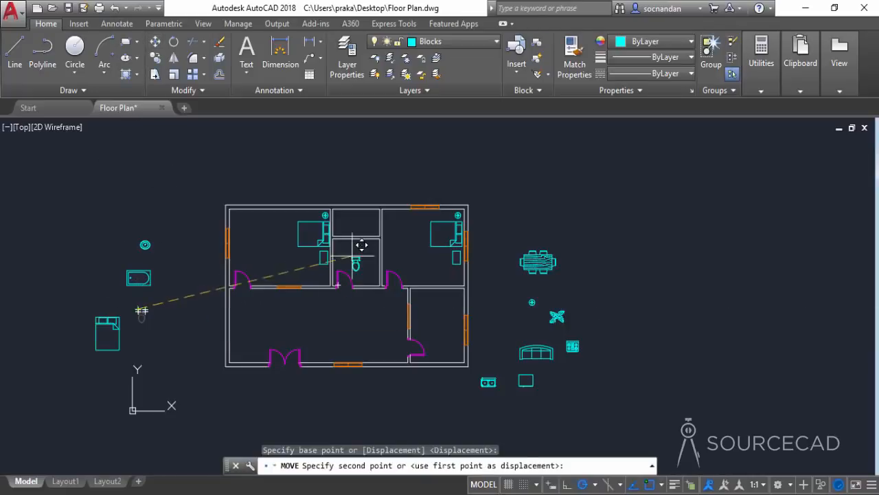
pyautogui.scroll(2, 353, 260)
pyautogui.scroll(2, 353, 261)
pyautogui.click(397, 226)
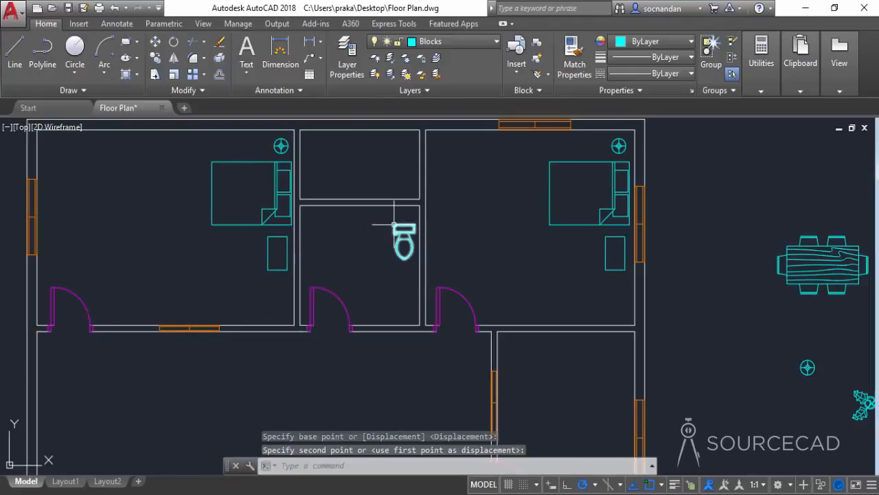
# Step: Rotate the toilet 90° clockwise so its tank faces the bathroom's right wall
pyautogui.click(400, 222)
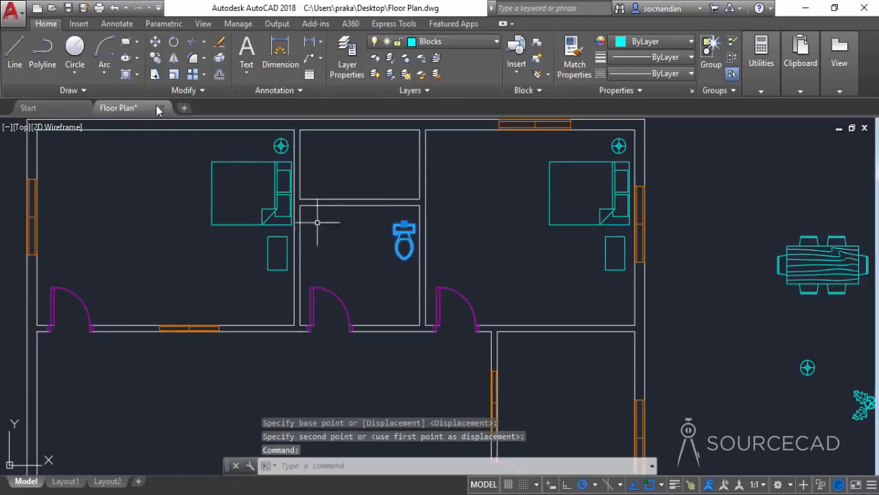
pyautogui.click(174, 43)
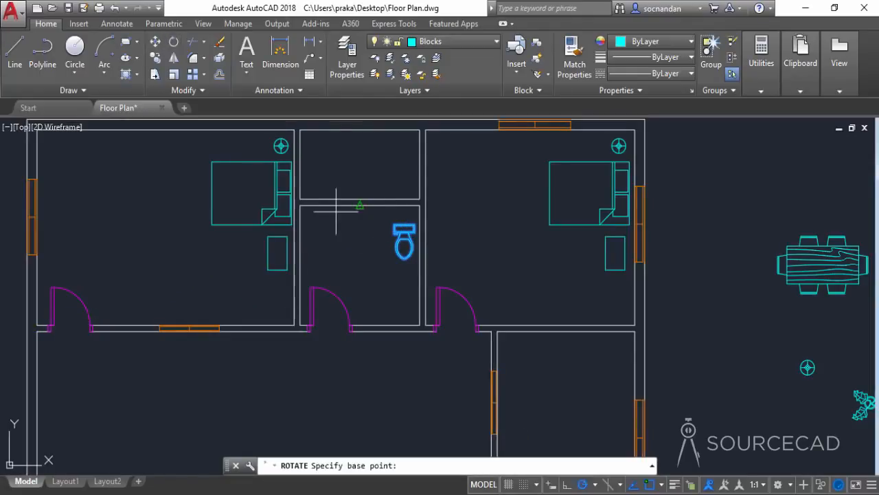
pyautogui.click(404, 225)
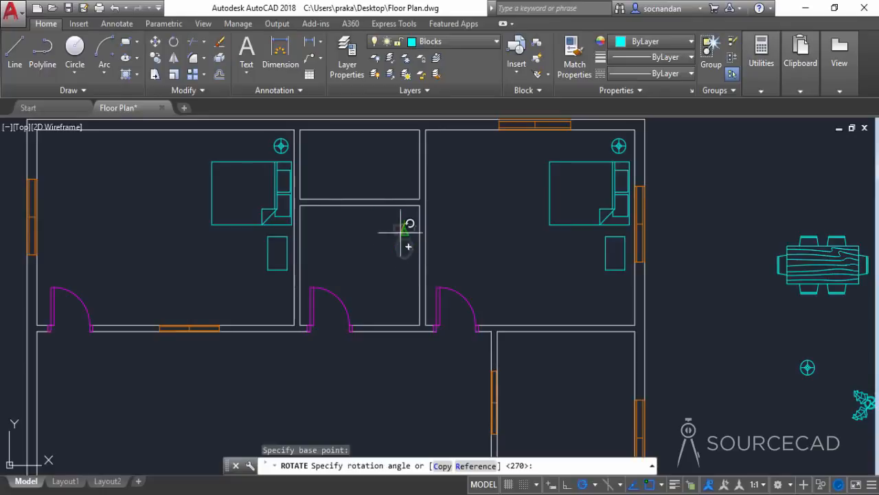
pyautogui.click(403, 297)
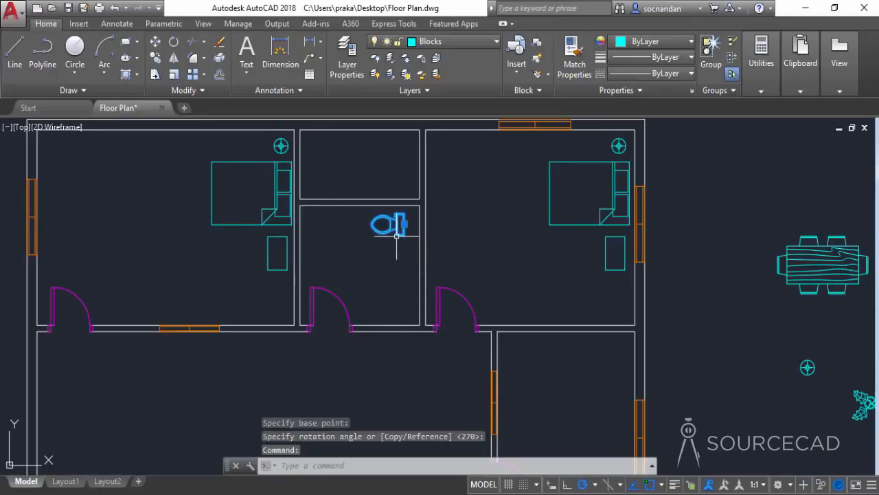
# Step: Move the rotated toilet so its tank sits flush against the bathroom's right wall, just below the upper corner
pyautogui.click(156, 41)
pyautogui.scroll(4, 405, 236)
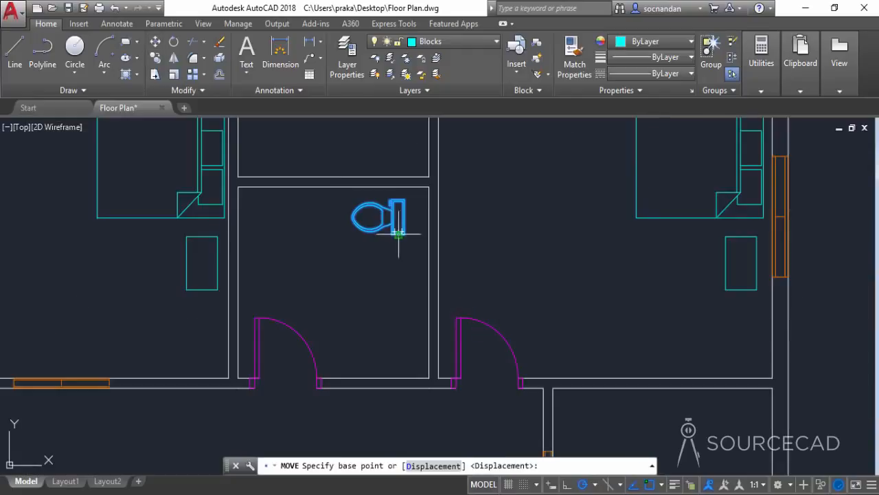
pyautogui.click(416, 196)
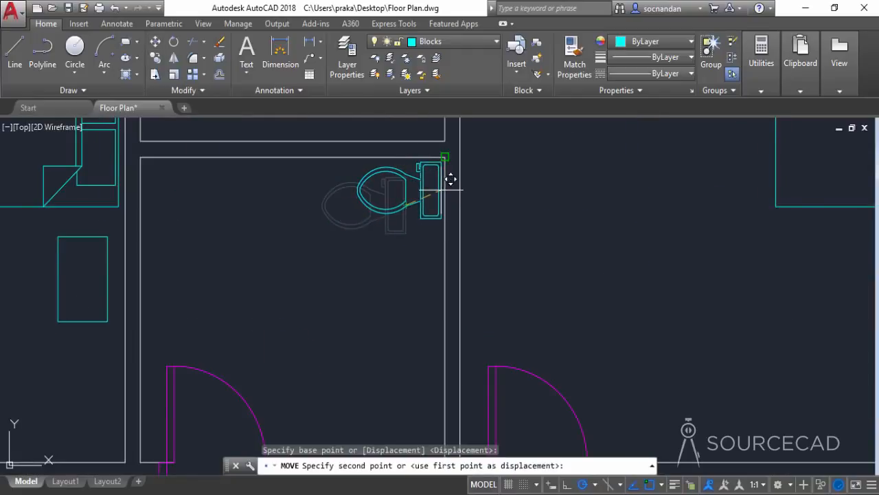
pyautogui.scroll(4, 449, 180)
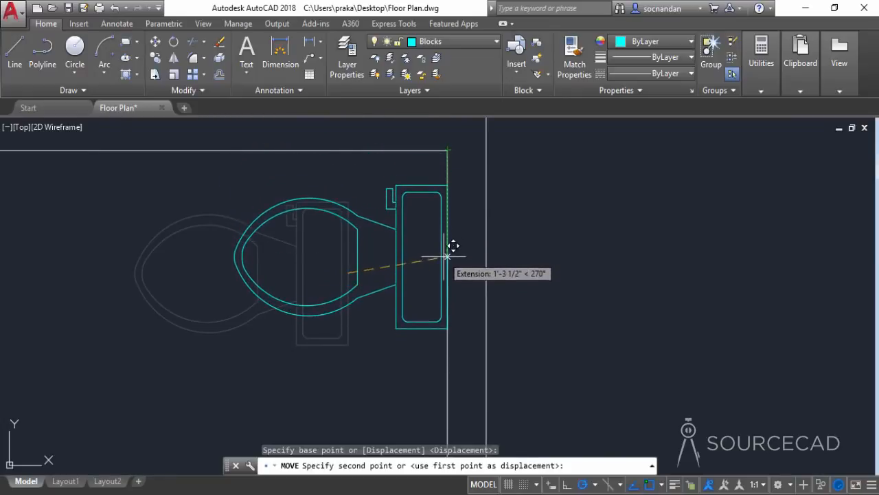
pyautogui.click(448, 260)
# Step: Move the bathtub block from outside the plan into the bathroom, below the toilet
pyautogui.scroll(-5, 474, 303)
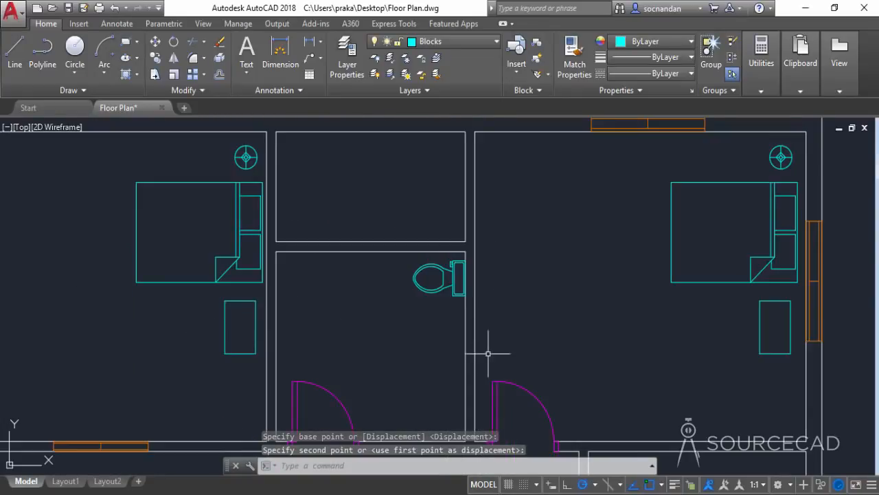
pyautogui.scroll(-5, 484, 261)
pyautogui.scroll(2, 309, 312)
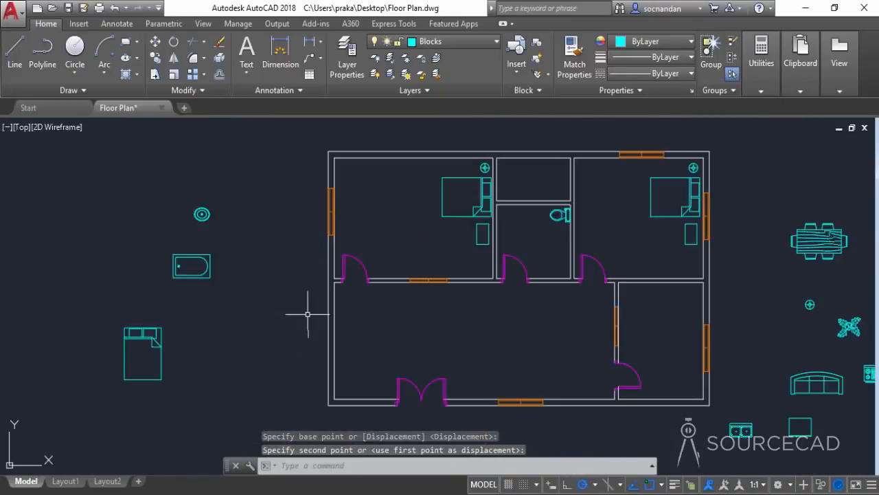
pyautogui.click(208, 272)
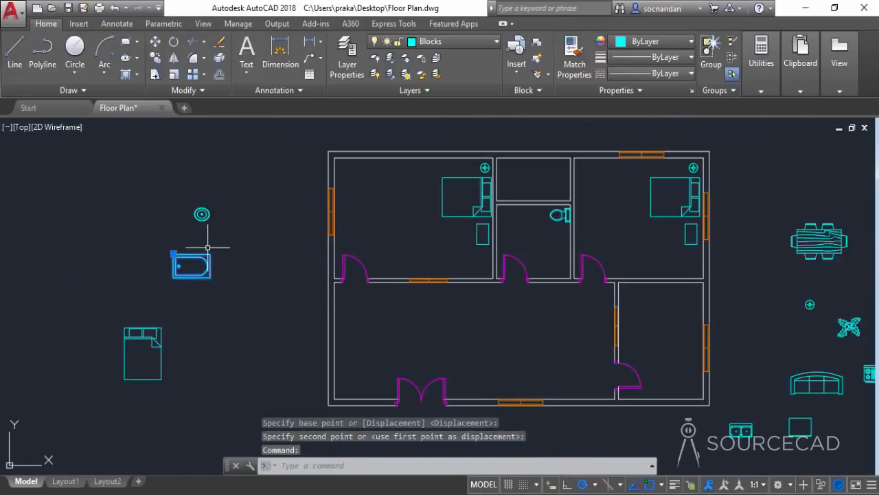
pyautogui.click(155, 41)
pyautogui.click(211, 266)
pyautogui.scroll(4, 571, 240)
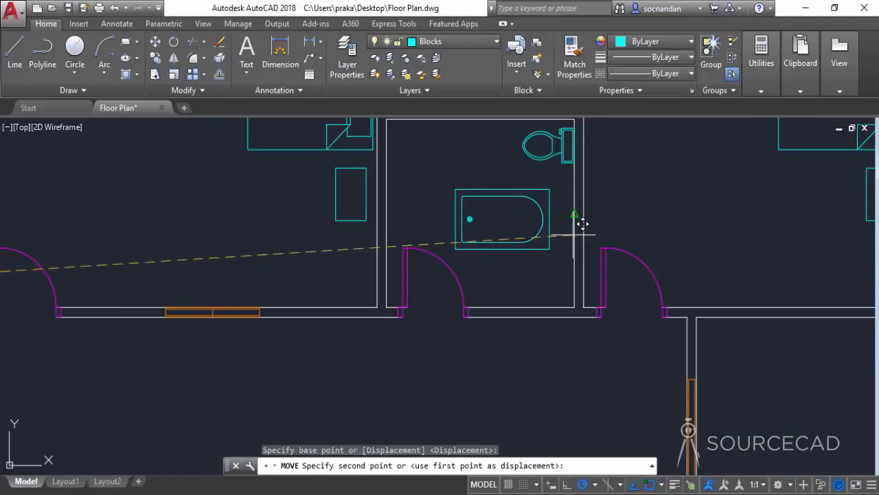
pyautogui.click(567, 252)
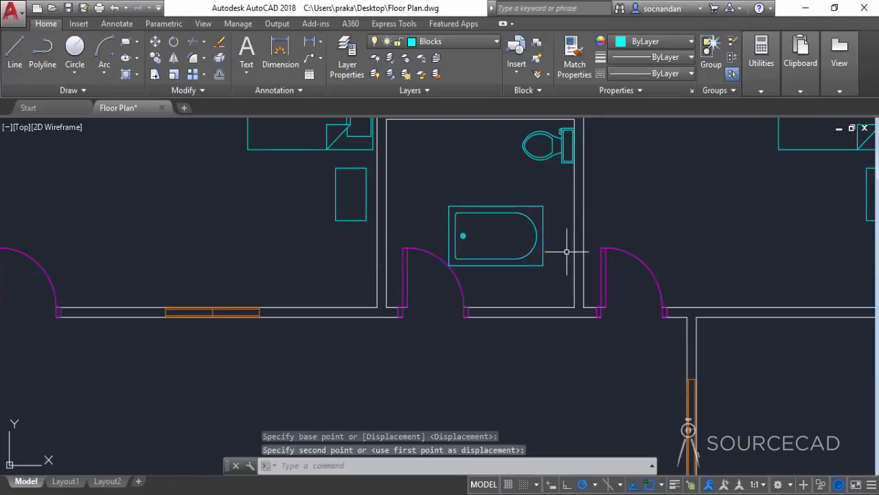
# Step: Rotate the bathtub 90° clockwise so it stands upright with its drain end at the top
pyautogui.click(532, 218)
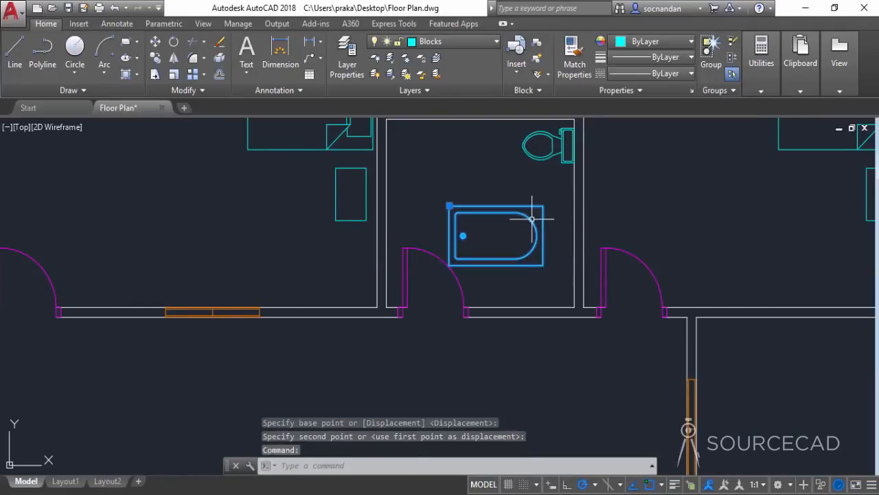
pyautogui.click(173, 42)
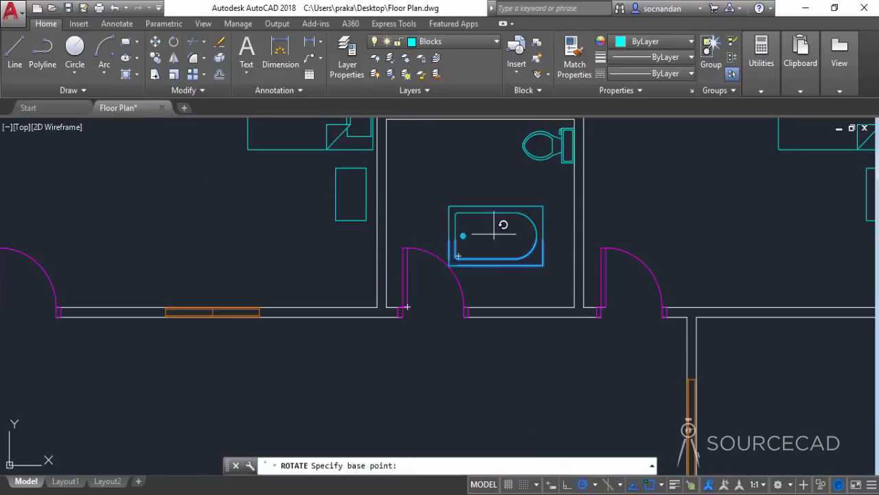
pyautogui.click(495, 235)
pyautogui.click(494, 282)
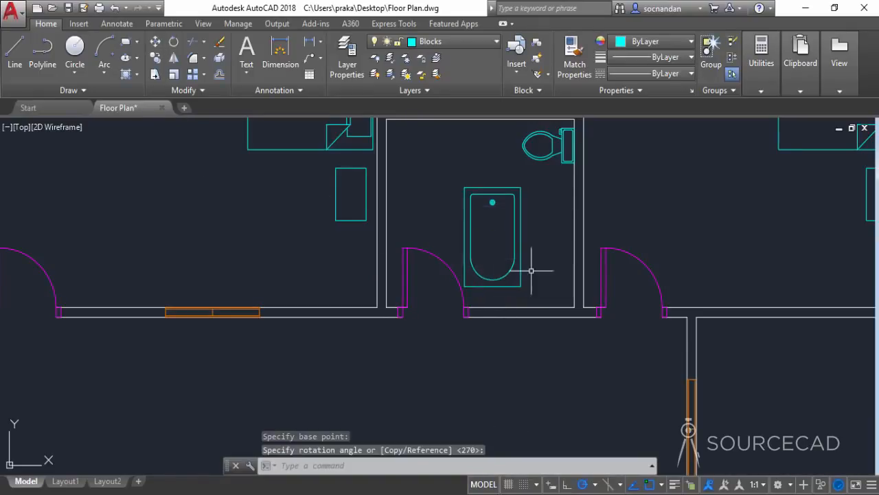
# Step: Move the upright bathtub against the bathroom's right wall, in the lower corner beneath the toilet
pyautogui.click(520, 250)
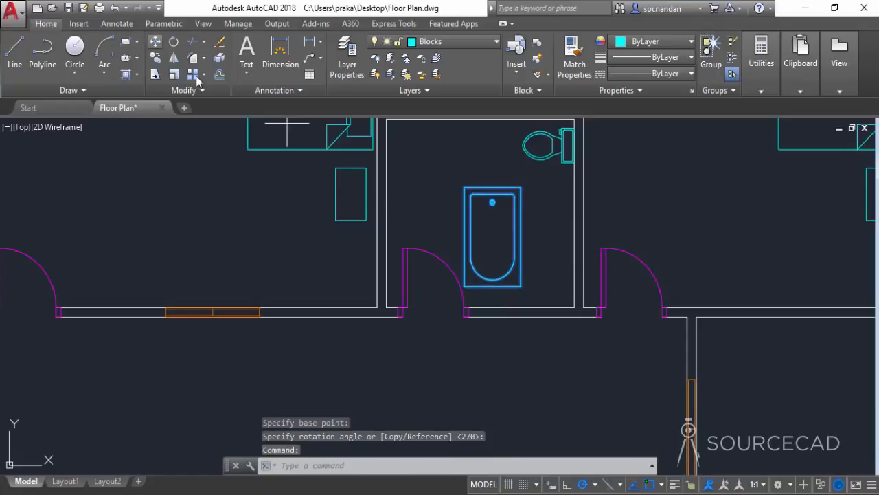
pyautogui.click(157, 46)
pyautogui.click(520, 187)
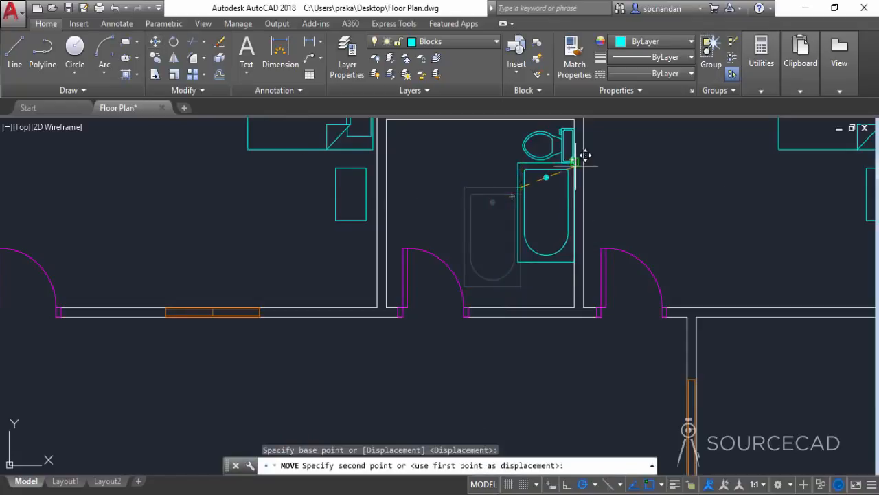
pyautogui.click(575, 205)
# Step: Move the round sink block from outside the plan into the bathroom's upper-left corner
pyautogui.scroll(-4, 628, 180)
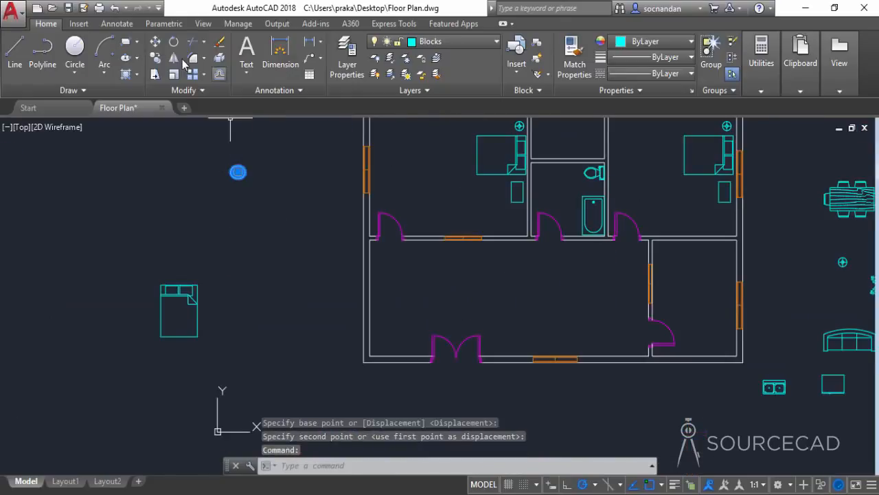
pyautogui.click(153, 42)
pyautogui.click(236, 173)
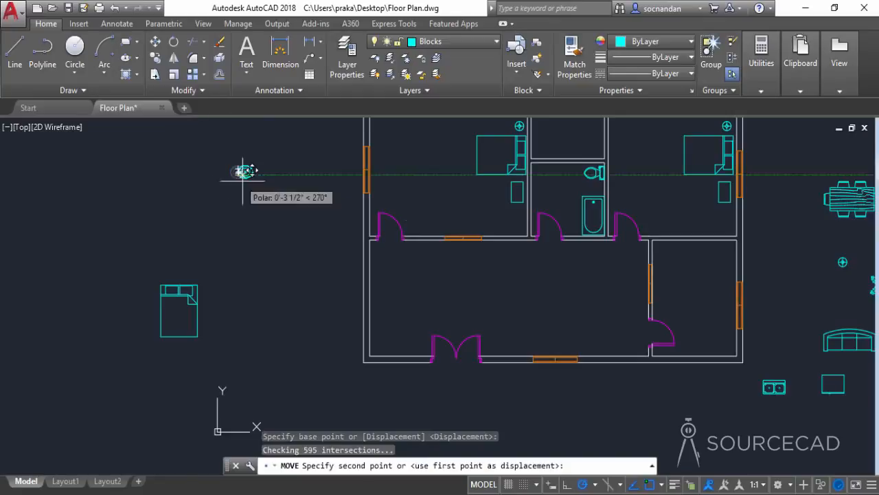
pyautogui.click(542, 171)
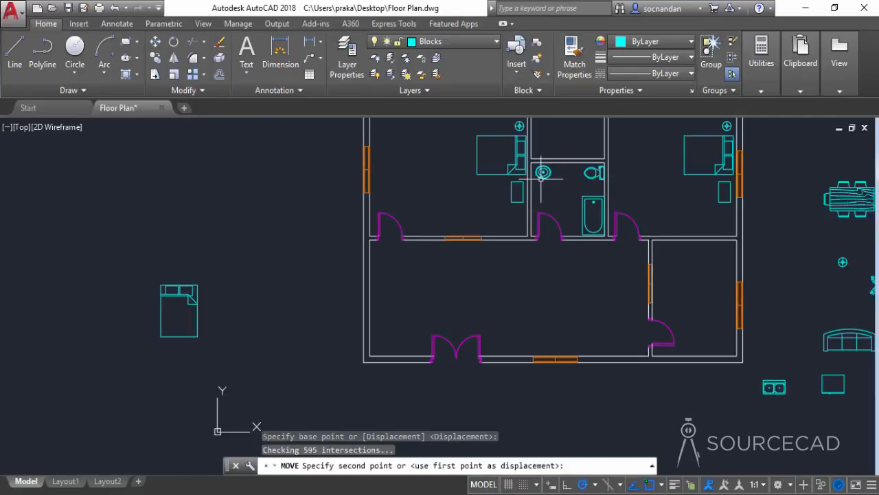
# Step: Erase the spare bed block lying outside the plan to the left of the house
pyautogui.scroll(-2, 553, 192)
pyautogui.scroll(-2, 577, 200)
pyautogui.moveTo(601, 200); pyautogui.dragTo(482, 240, button='middle')
pyautogui.scroll(2, 456, 251)
pyautogui.click(174, 290)
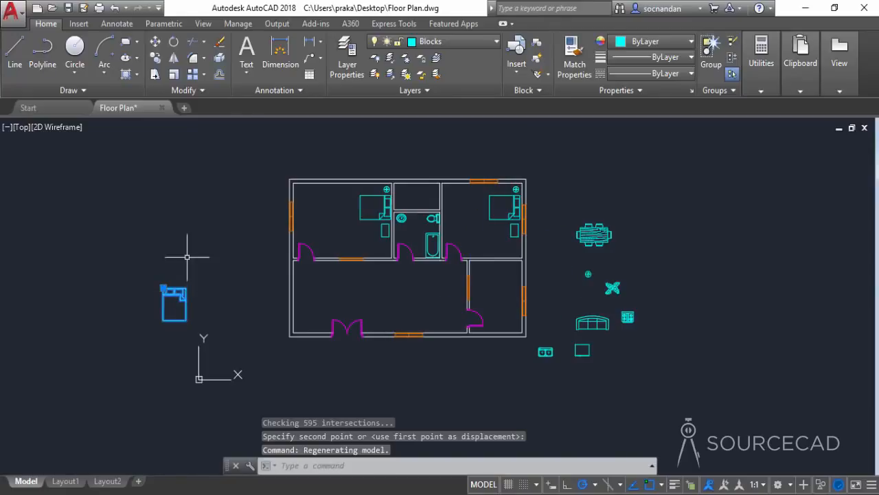
pyautogui.rightClick(186, 252)
pyautogui.click(212, 226)
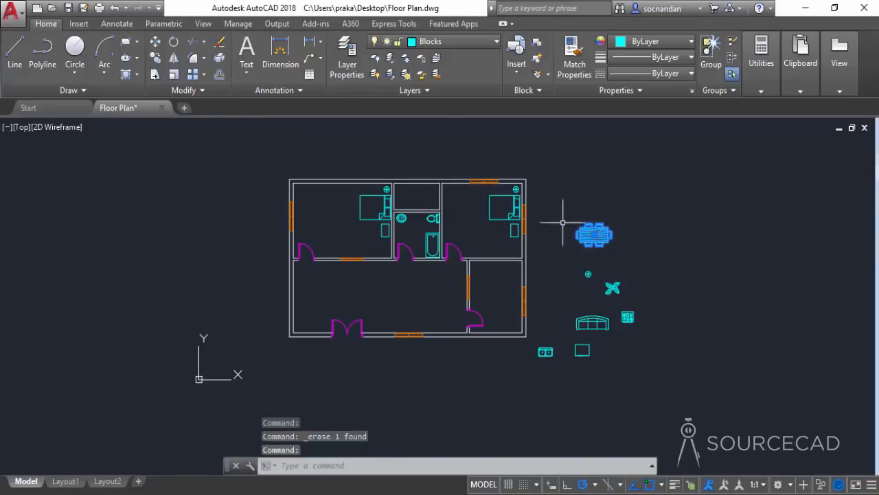
# Step: Move the dining table block from outside the plan into the right part of the large lower room
pyautogui.click(156, 41)
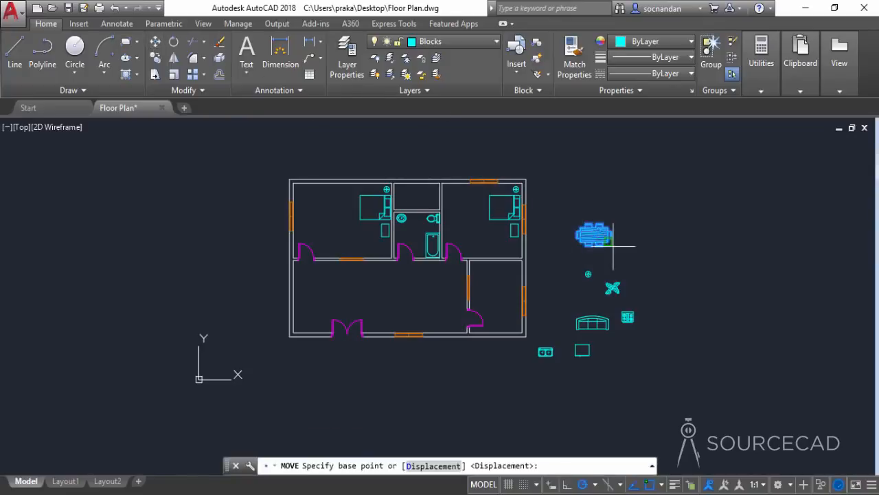
pyautogui.click(592, 236)
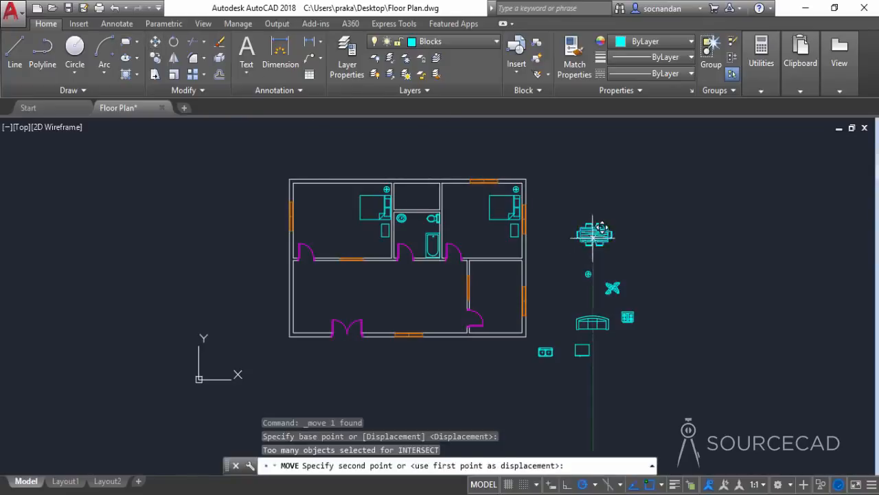
pyautogui.click(429, 301)
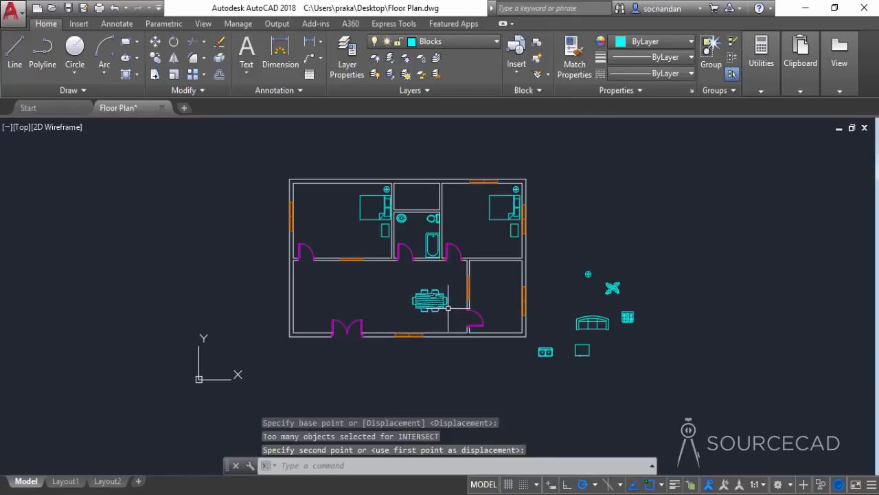
# Step: Rotate the dining table block by 90° so its long side runs vertically
pyautogui.click(443, 302)
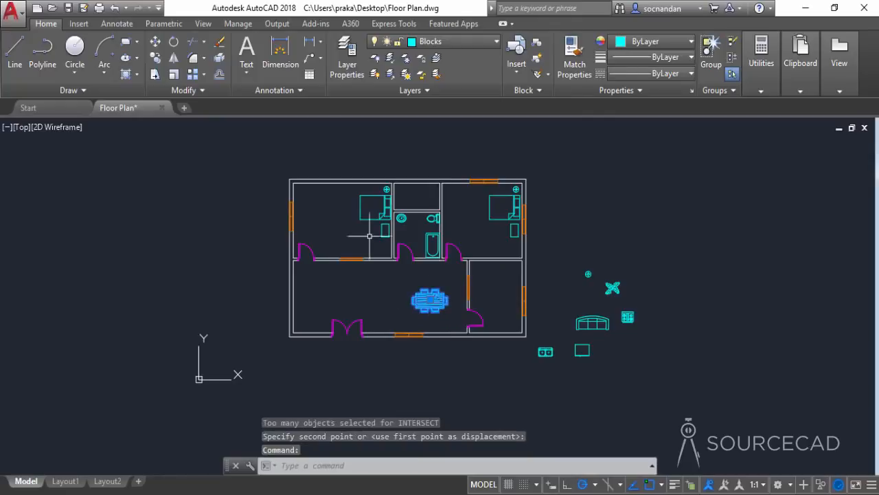
pyautogui.click(174, 41)
pyautogui.click(428, 300)
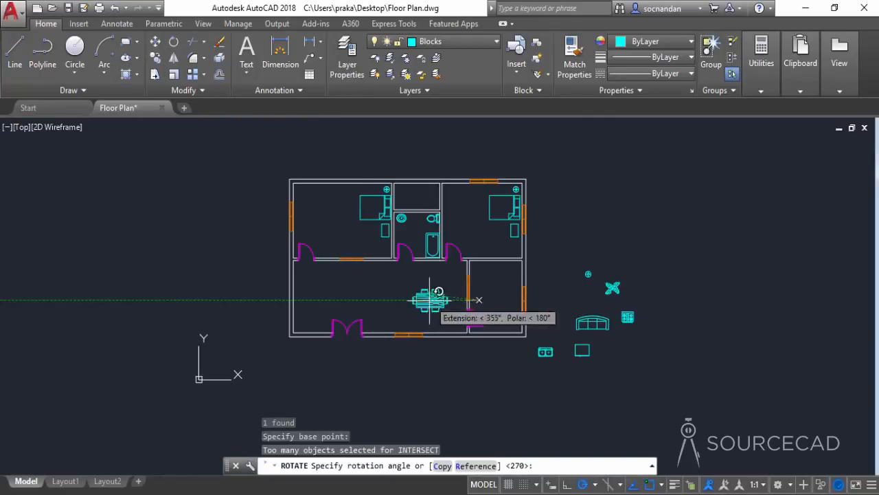
pyautogui.click(466, 385)
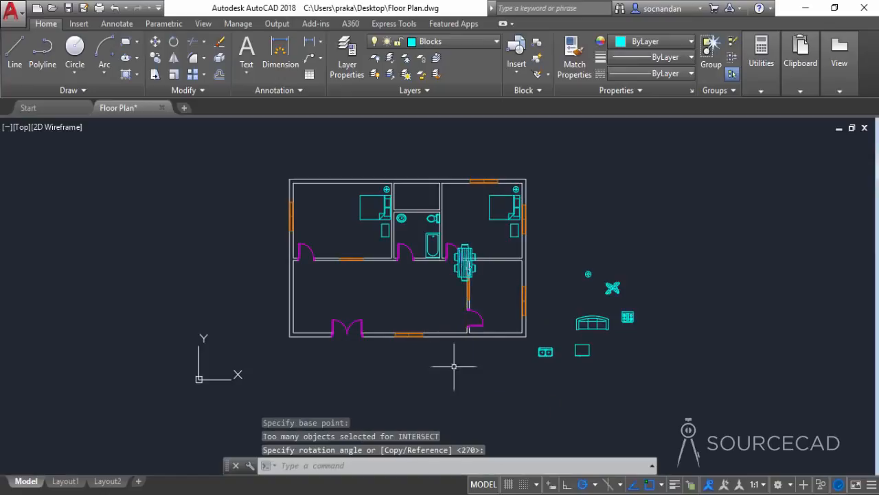
# Step: Move the rotated dining table off the walls and back into the right part of the large lower room
pyautogui.click(453, 269)
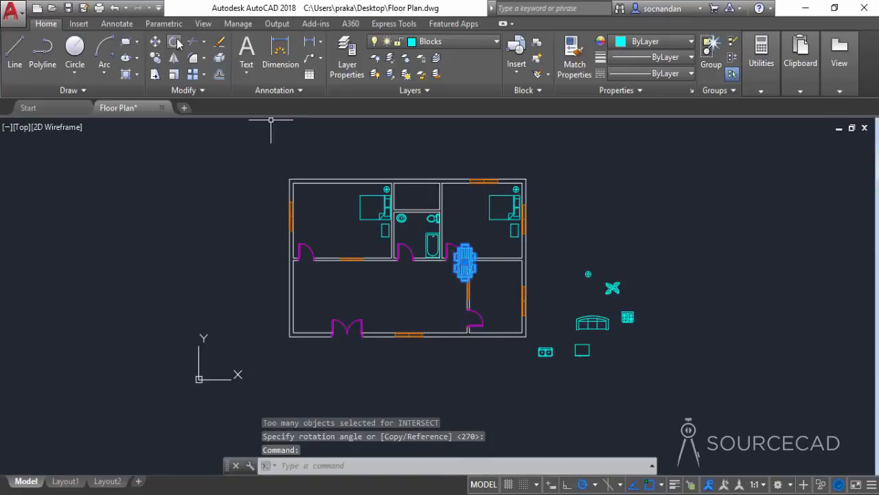
pyautogui.click(153, 43)
pyautogui.click(433, 302)
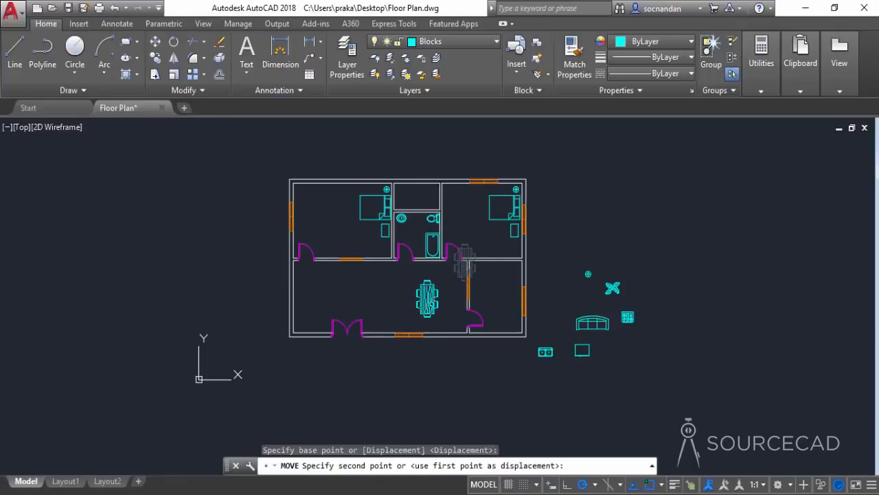
pyautogui.click(431, 303)
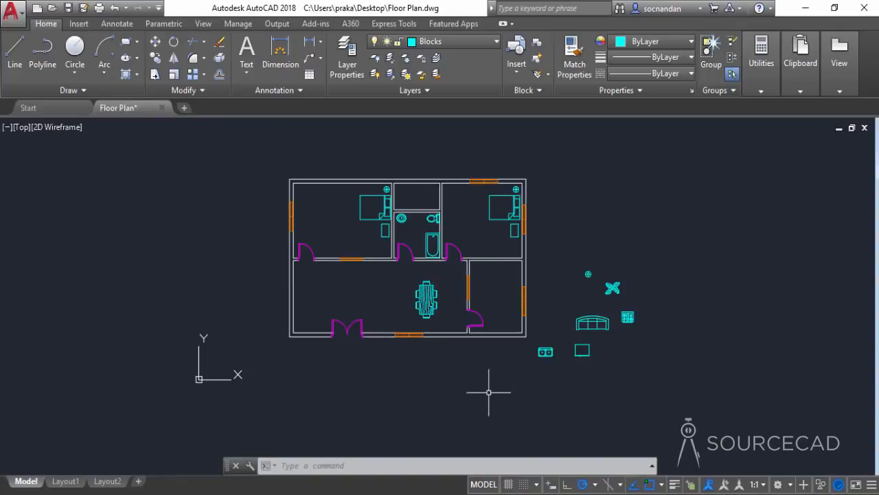
# Step: Move the sofa block from outside the plan into the left part of the large lower room, below the upper wall's window
pyautogui.click(594, 324)
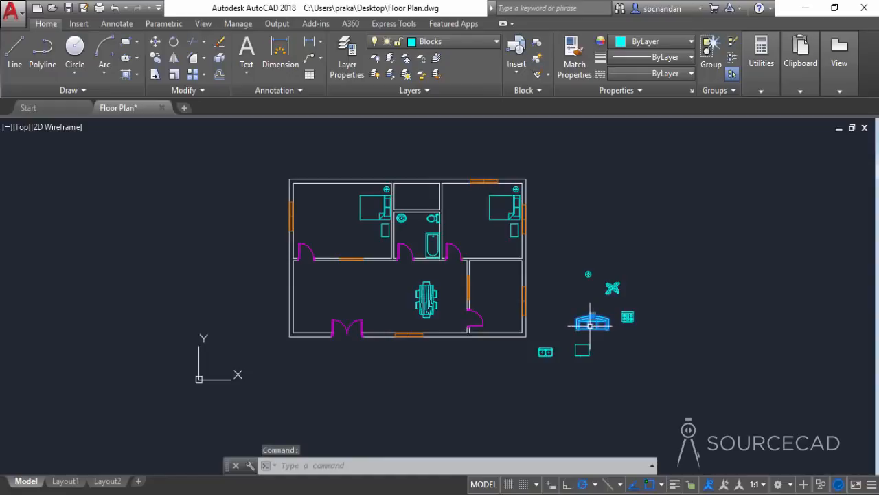
pyautogui.click(156, 43)
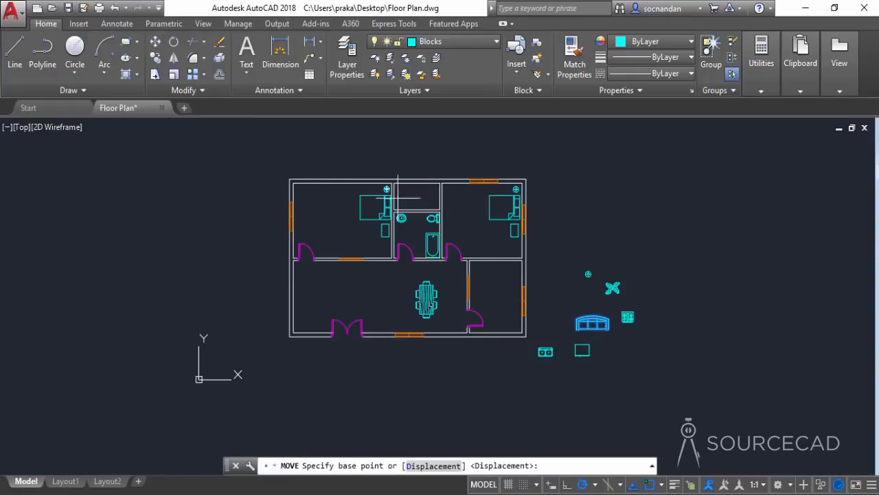
pyautogui.click(575, 319)
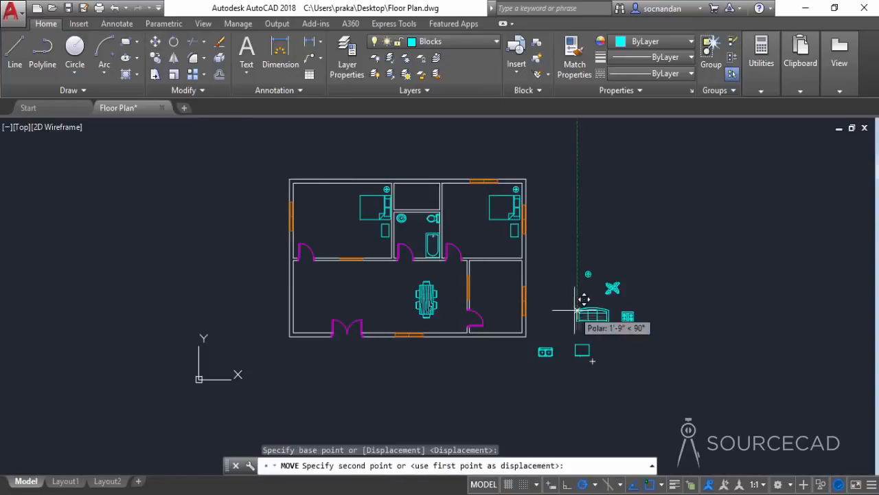
pyautogui.click(331, 274)
# Step: Copy the sofa once, placing the copy below and to the right of the original, toward the dining table
pyautogui.click(347, 278)
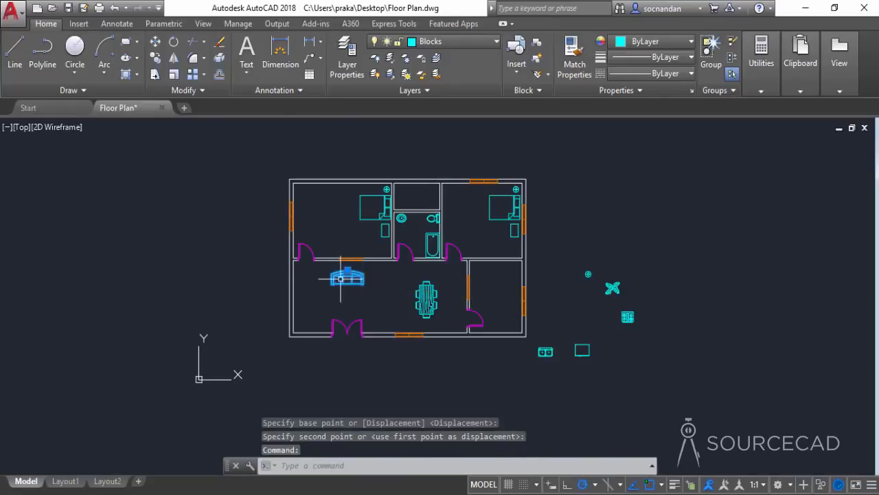
pyautogui.click(156, 58)
pyautogui.click(361, 281)
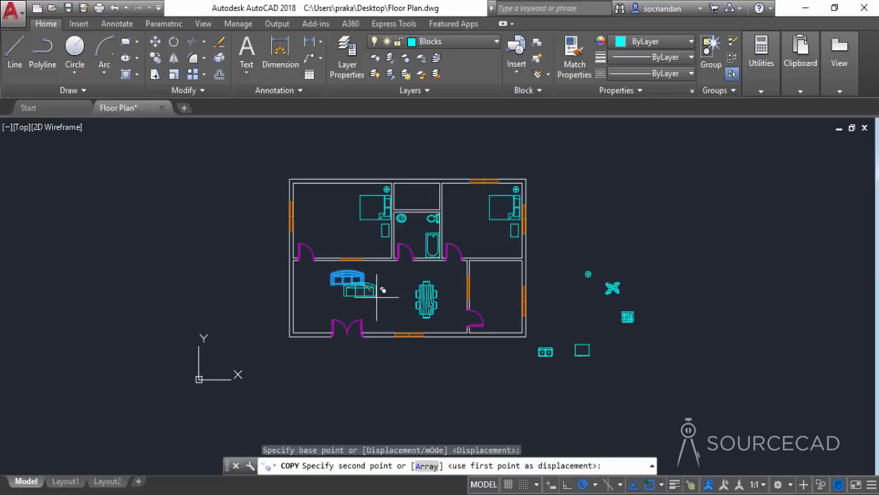
pyautogui.click(395, 297)
pyautogui.press('Return')
# Step: Rotate the copied sofa by 270° so it stands vertically with its back toward the dining table
pyautogui.click(388, 300)
pyautogui.click(313, 236)
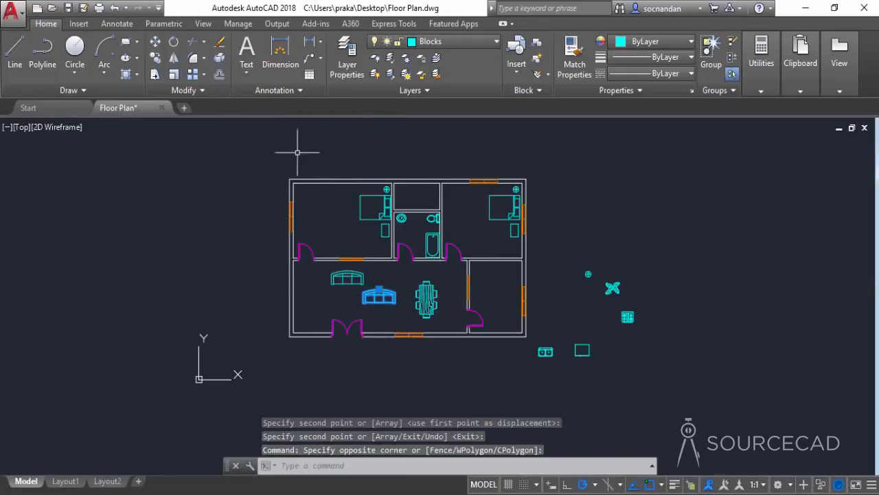
pyautogui.click(174, 42)
pyautogui.click(379, 299)
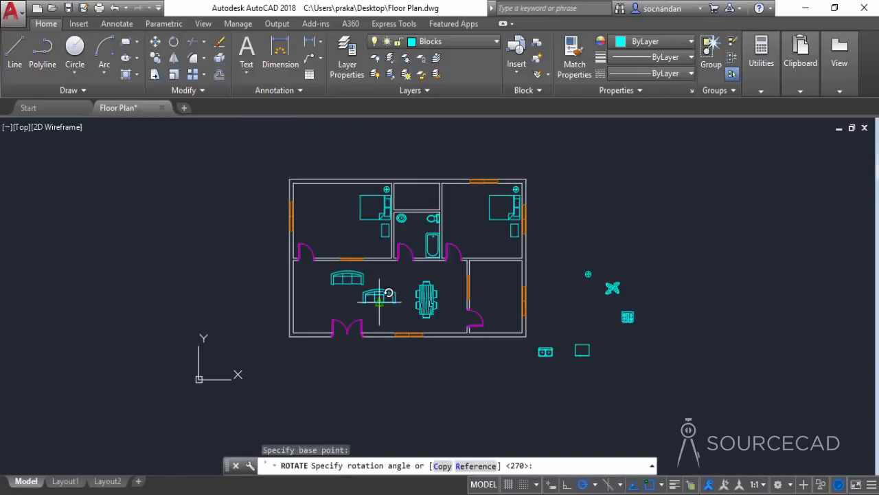
pyautogui.click(378, 333)
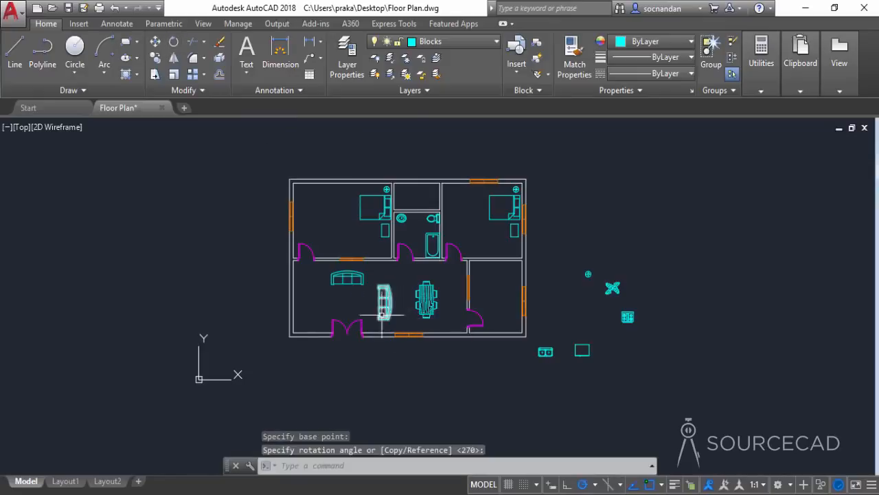
# Step: Move the vertical sofa a little to the left, away from the dining table and closer to the horizontal sofa
pyautogui.scroll(4, 391, 318)
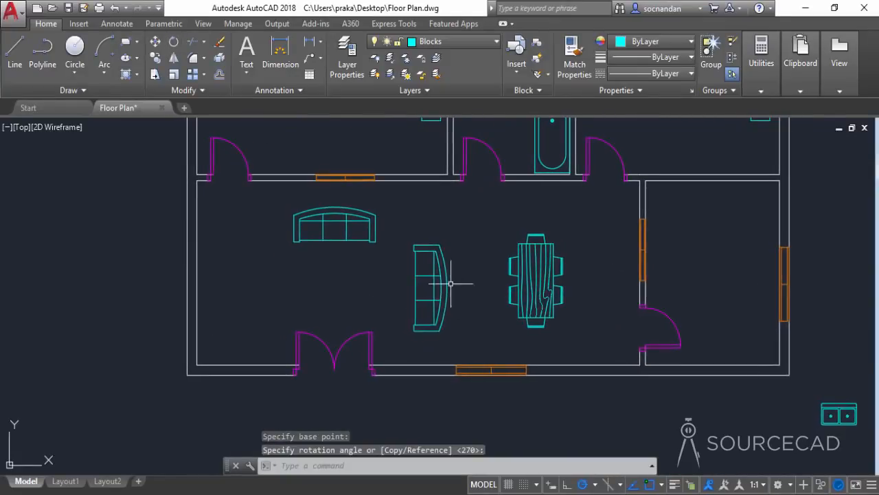
pyautogui.click(457, 283)
pyautogui.click(426, 292)
pyautogui.click(155, 43)
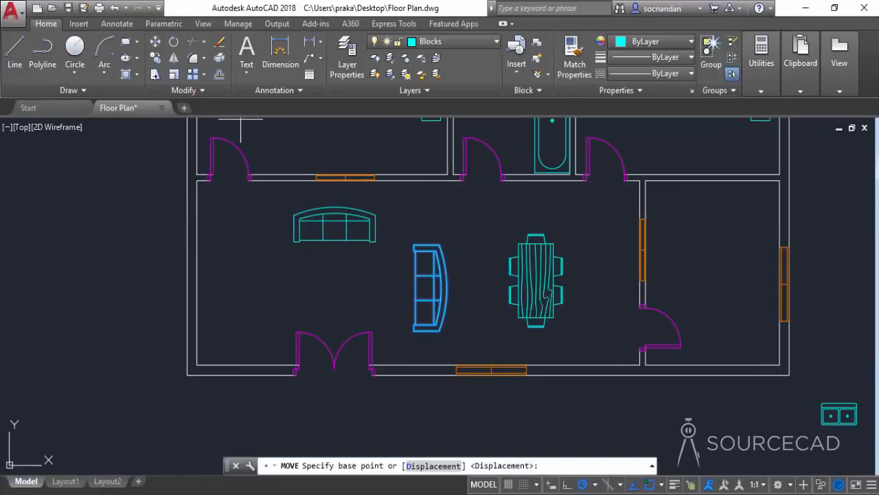
pyautogui.click(447, 288)
pyautogui.click(444, 287)
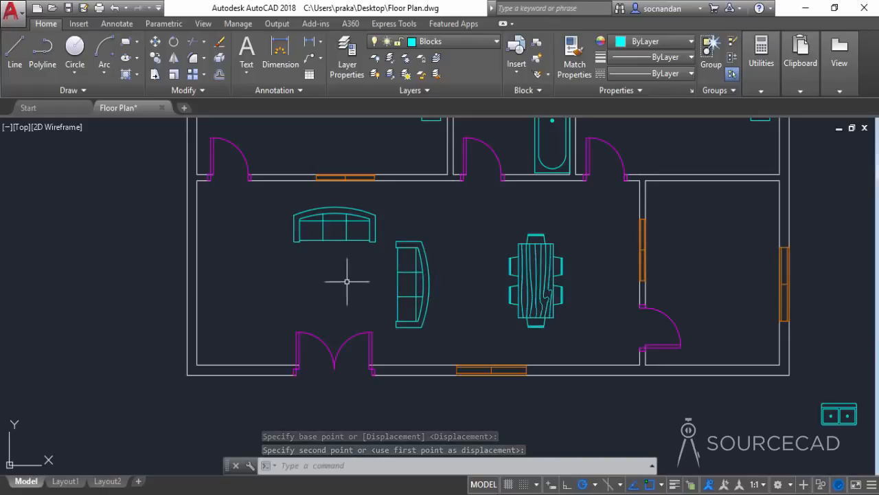
# Step: Move both sofas together slightly up and to the right within the living area
pyautogui.click(450, 273)
pyautogui.click(349, 215)
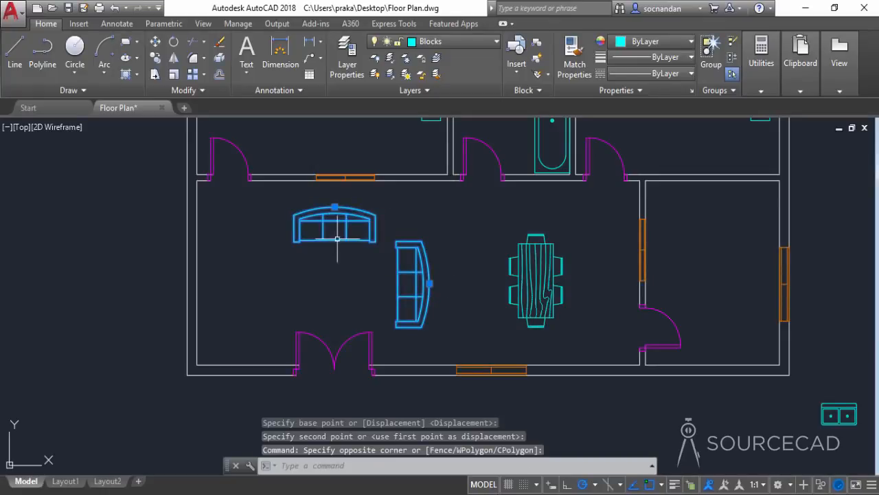
pyautogui.click(156, 41)
pyautogui.click(117, 295)
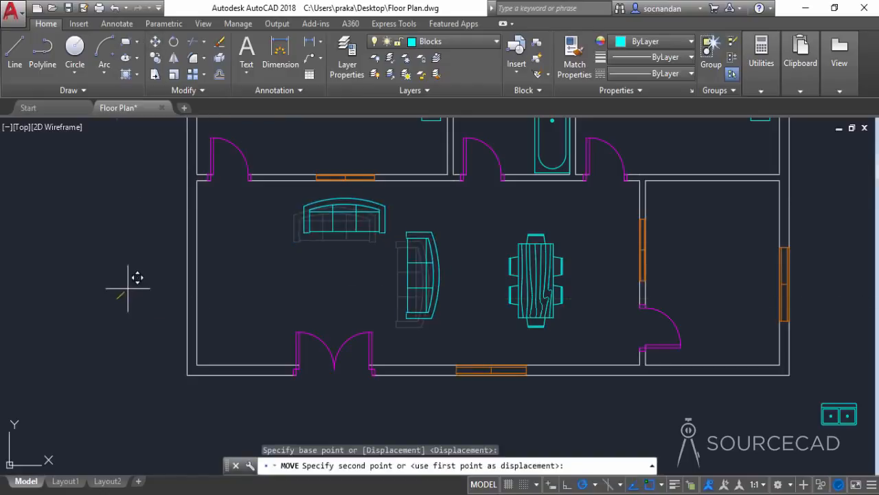
pyautogui.click(131, 284)
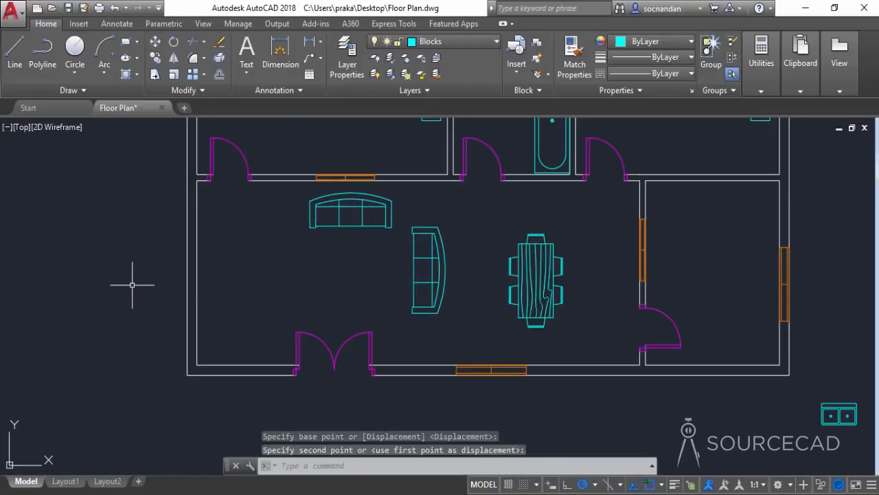
# Step: Move the vertical sofa slightly left and down so it sits just off the lower right corner of the horizontal sofa
pyautogui.click(413, 281)
pyautogui.click(155, 41)
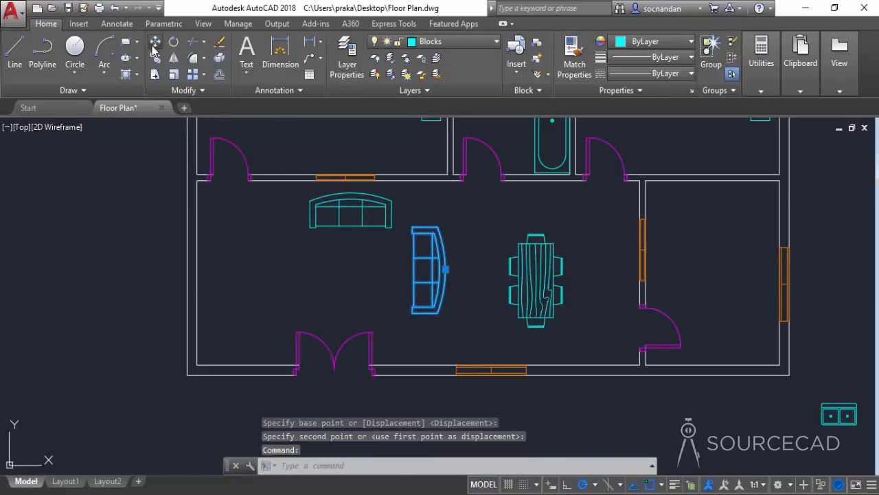
pyautogui.click(309, 278)
pyautogui.click(291, 286)
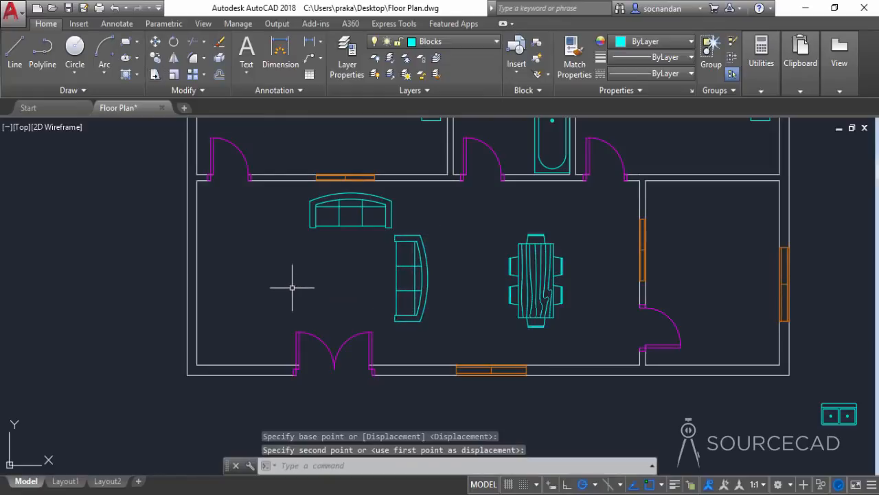
# Step: Draw an upright rectangle as a coffee table below the horizontal sofa and left of the vertical one
pyautogui.click(126, 42)
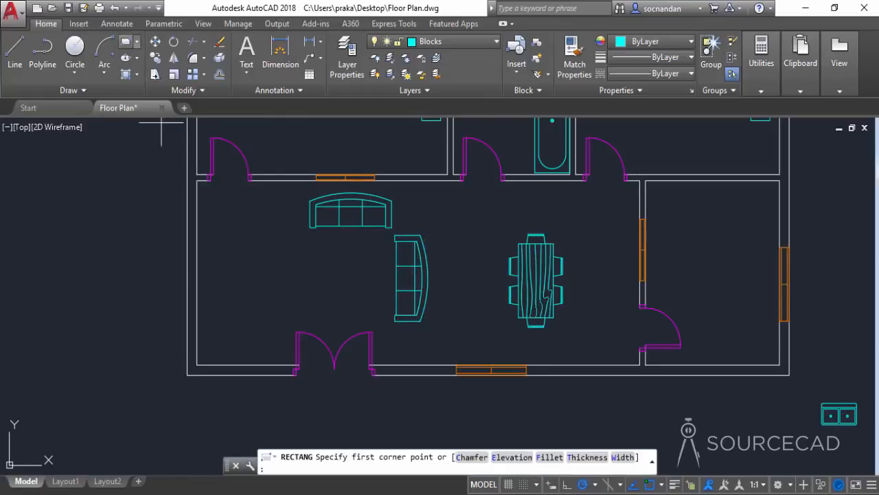
pyautogui.click(328, 243)
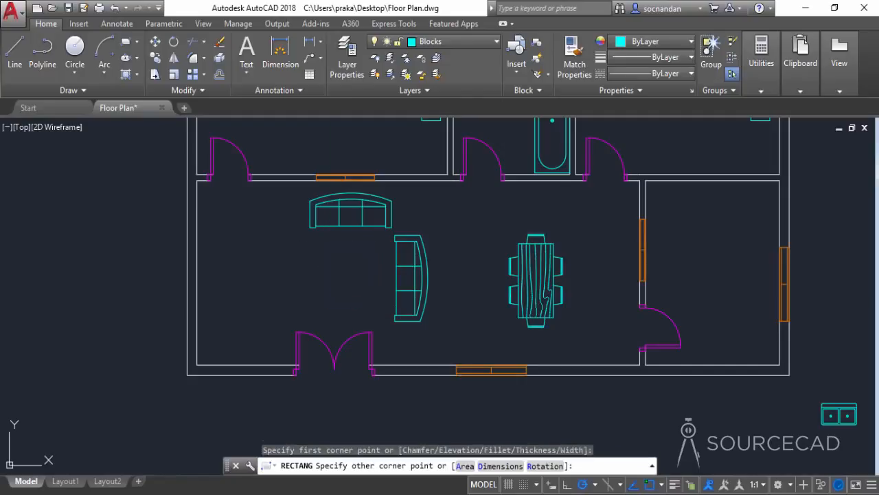
pyautogui.click(373, 307)
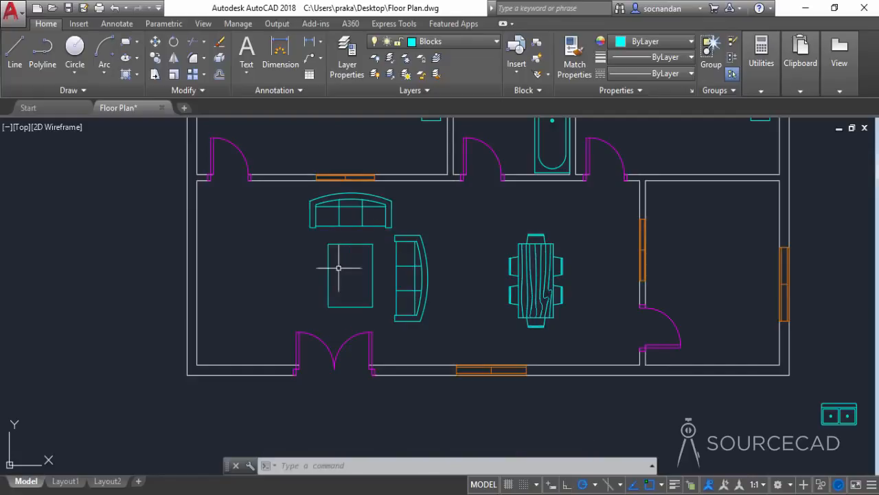
# Step: Fillet all four corners of the coffee table rectangle as a polyline, with a small radius picked by two points
pyautogui.click(193, 60)
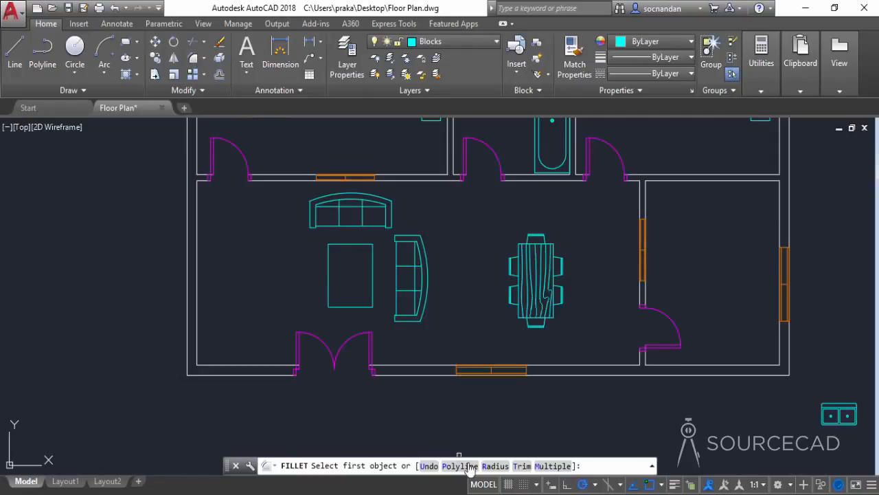
pyautogui.click(495, 466)
pyautogui.scroll(3, 348, 256)
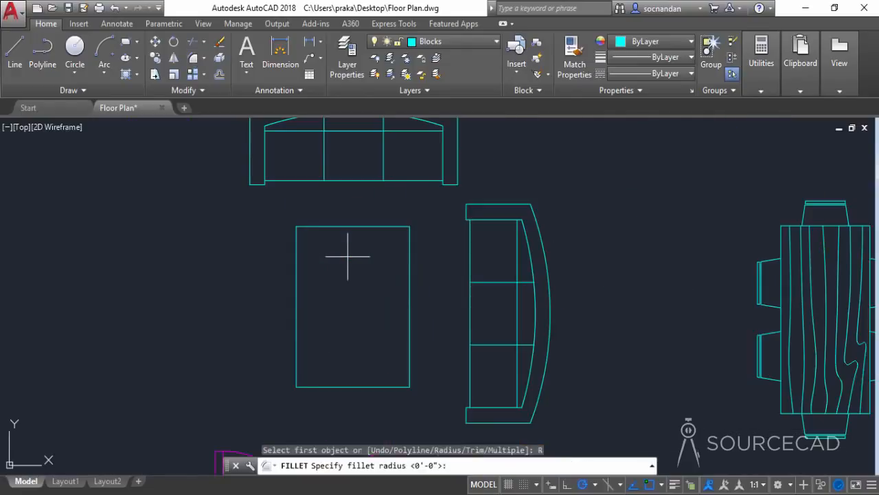
pyautogui.click(335, 252)
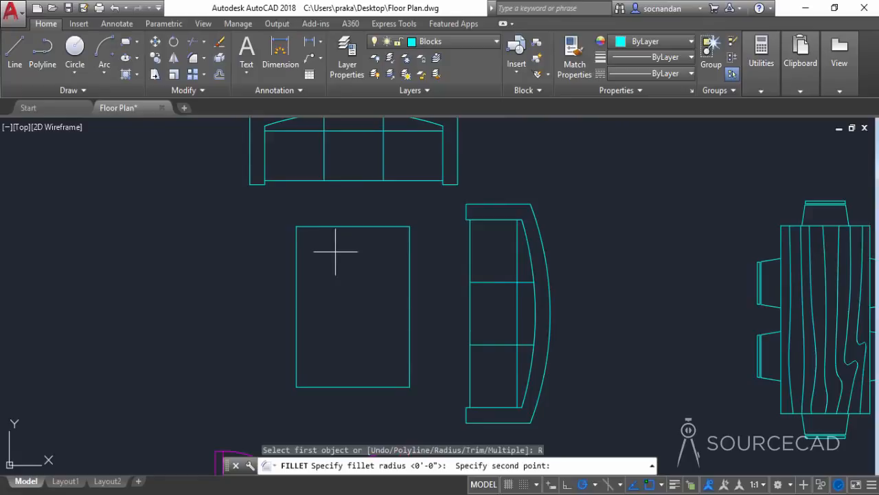
pyautogui.click(349, 252)
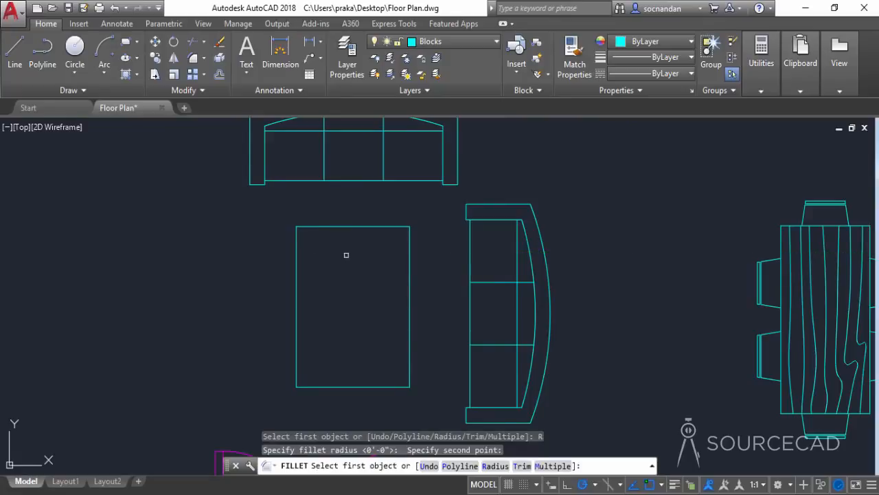
pyautogui.click(460, 466)
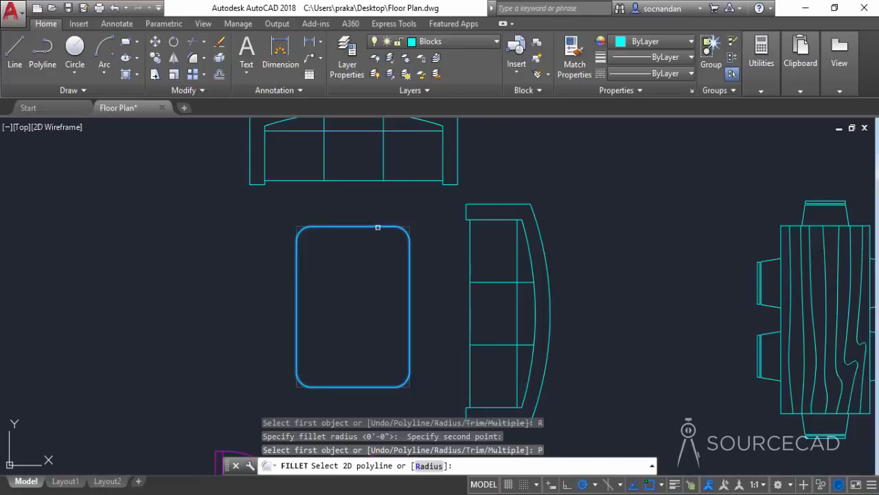
pyautogui.click(378, 230)
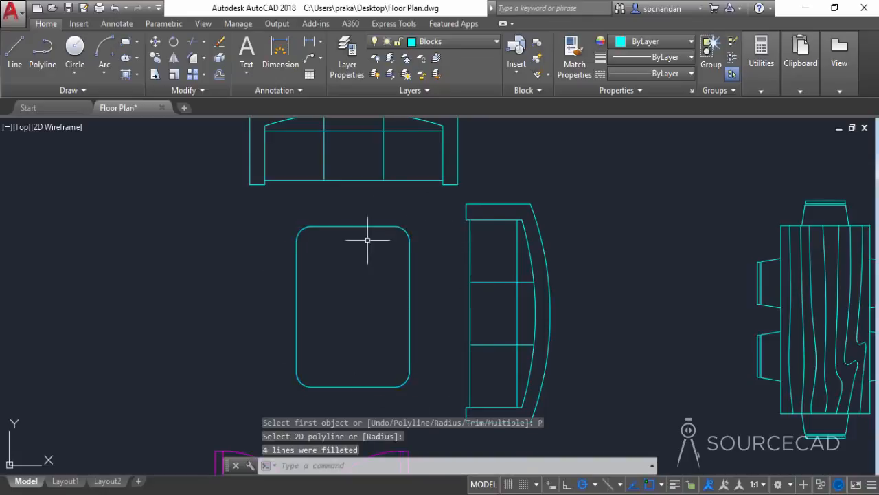
# Step: Draw a long, thin vertical rectangle against the inner face of the living area's left wall, opposite the vertical sofa
pyautogui.scroll(-5, 329, 292)
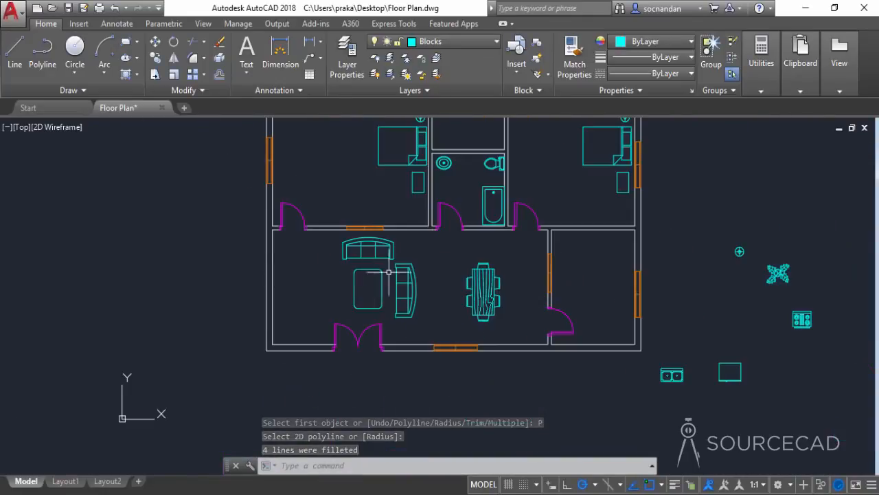
pyautogui.moveTo(329, 293); pyautogui.dragTo(351, 290, button='middle')
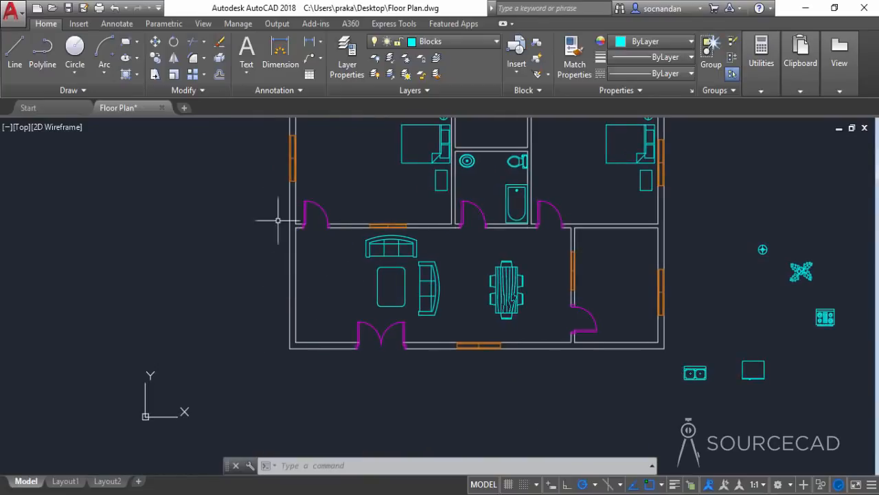
pyautogui.click(126, 41)
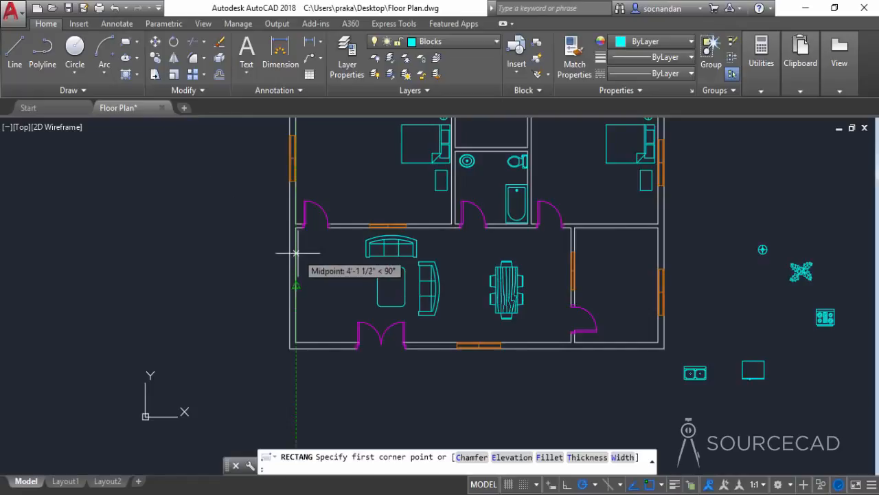
pyautogui.click(296, 282)
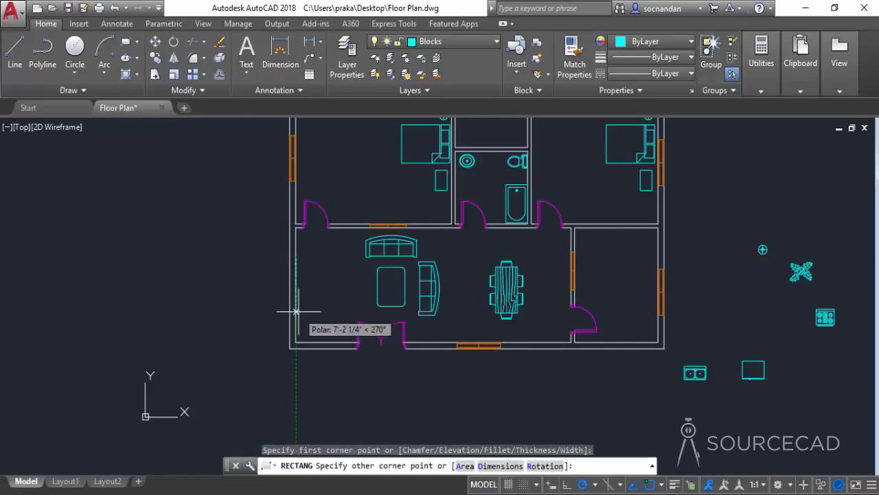
pyautogui.scroll(2, 295, 309)
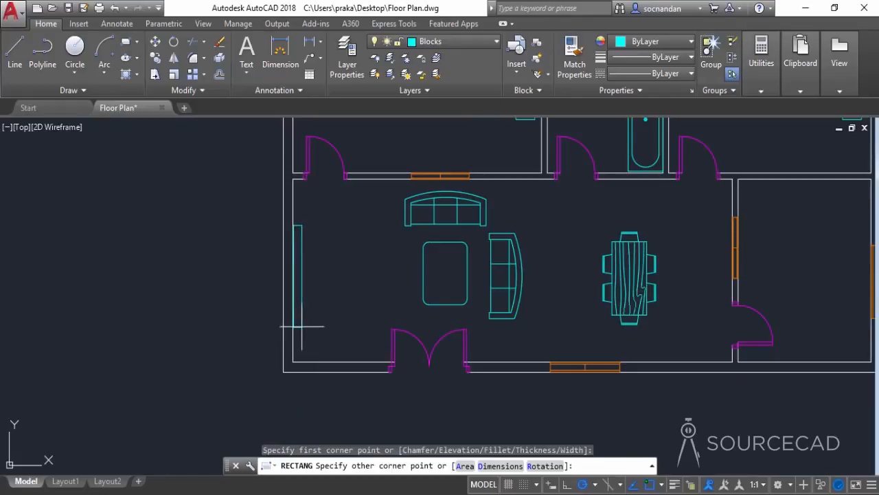
pyautogui.click(300, 324)
# Step: Move the plant block from outside the plan into the lower left corner of the living area, below the thin wall rectangle
pyautogui.scroll(-2, 351, 299)
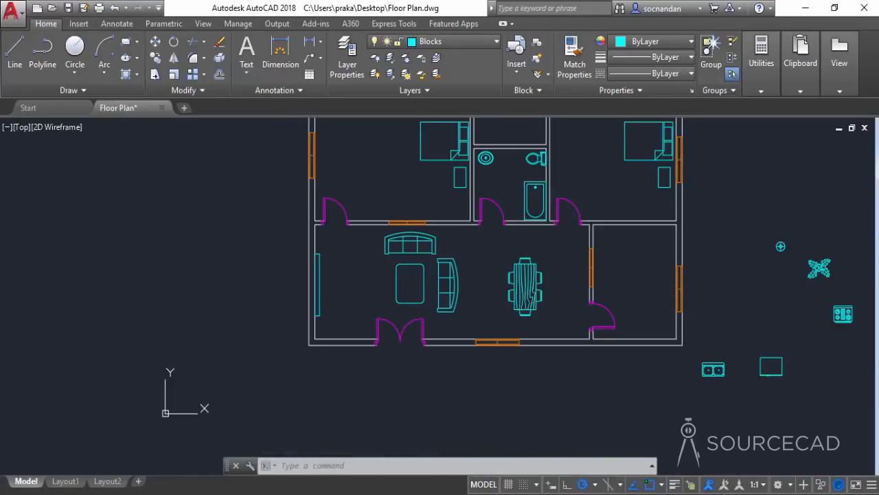
pyautogui.click(811, 276)
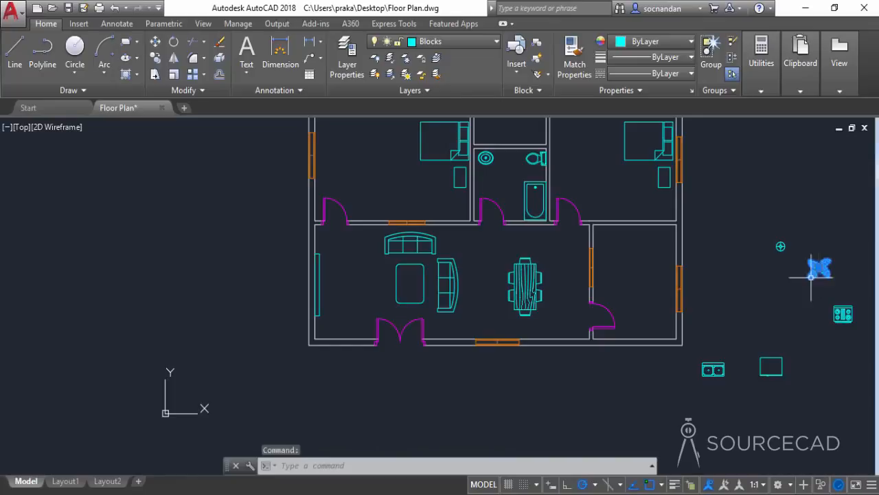
pyautogui.click(156, 42)
pyautogui.click(813, 277)
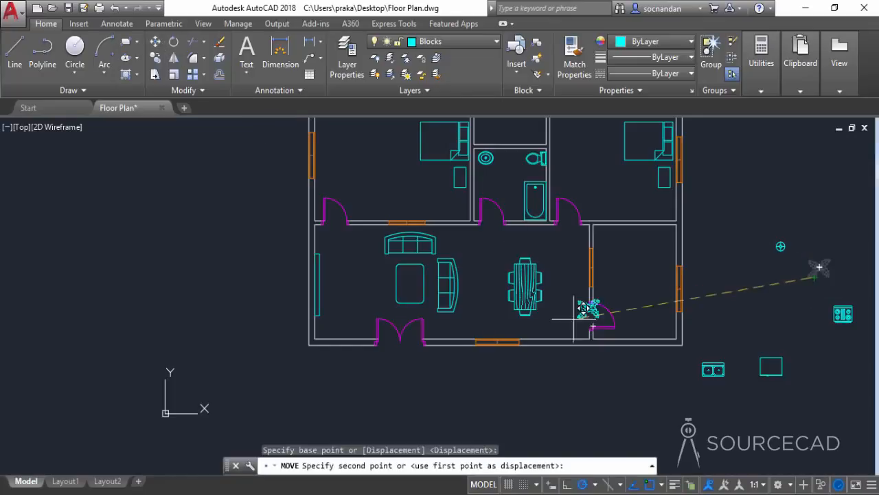
pyautogui.scroll(5, 336, 326)
pyautogui.click(328, 331)
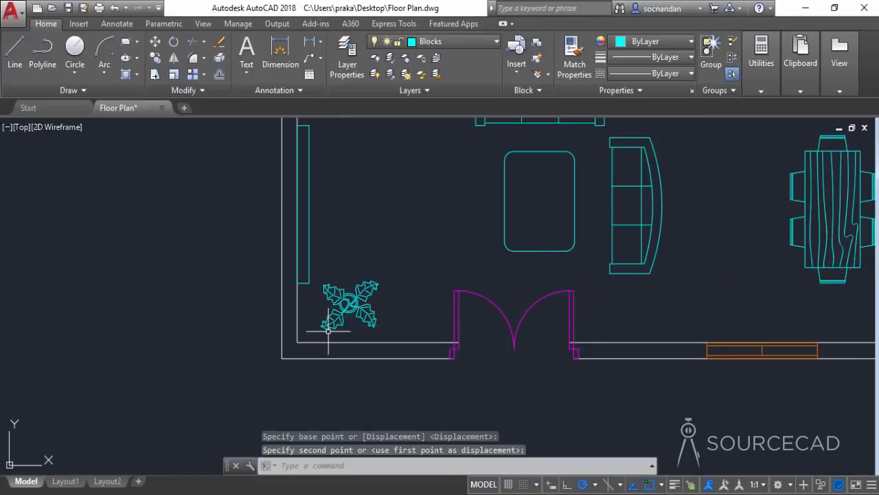
pyautogui.scroll(-5, 414, 305)
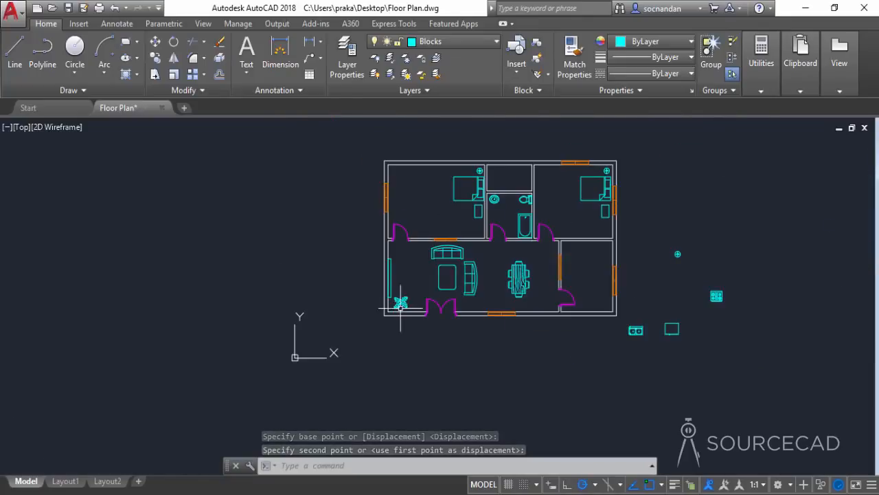
# Step: Copy the plant block from the living area's lower left corner into the upper left corner of the left bedroom
pyautogui.click(400, 301)
pyautogui.click(155, 58)
pyautogui.click(406, 285)
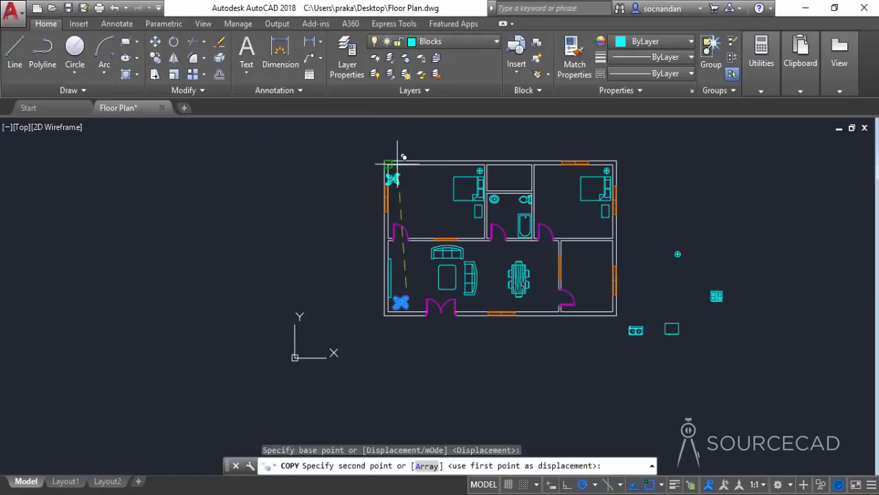
pyautogui.scroll(5, 399, 164)
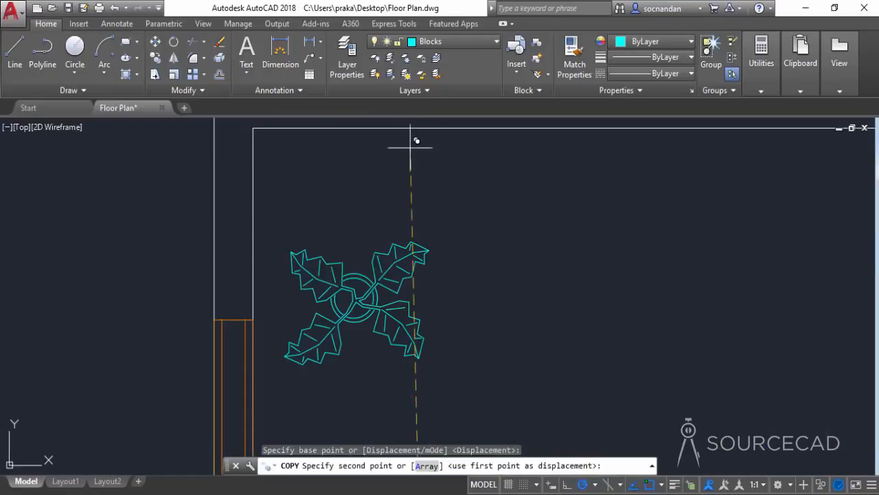
pyautogui.click(430, 182)
# Step: Place another copy of the plant block in the upper left corner of the right bedroom
pyautogui.scroll(-5, 508, 208)
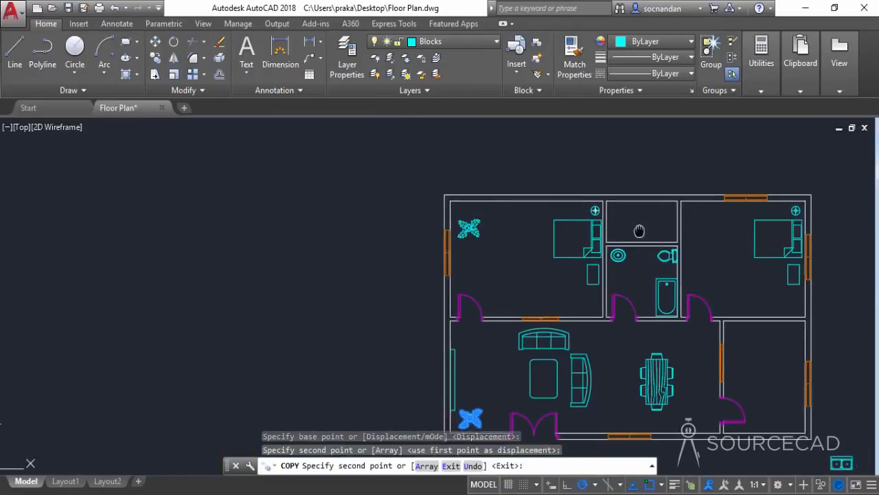
pyautogui.moveTo(780, 213); pyautogui.dragTo(654, 220, button='middle')
pyautogui.scroll(5, 606, 195)
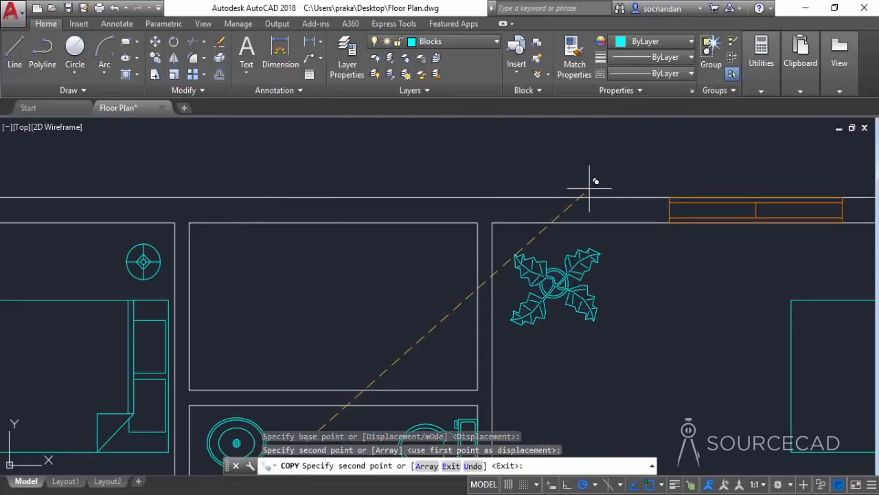
pyautogui.click(588, 184)
pyautogui.scroll(-5, 587, 184)
pyautogui.rightClick(458, 190)
pyautogui.click(461, 187)
# Step: Move the left bedroom's plant slightly straight up, closer to the top wall
pyautogui.scroll(5, 450, 217)
pyautogui.click(445, 215)
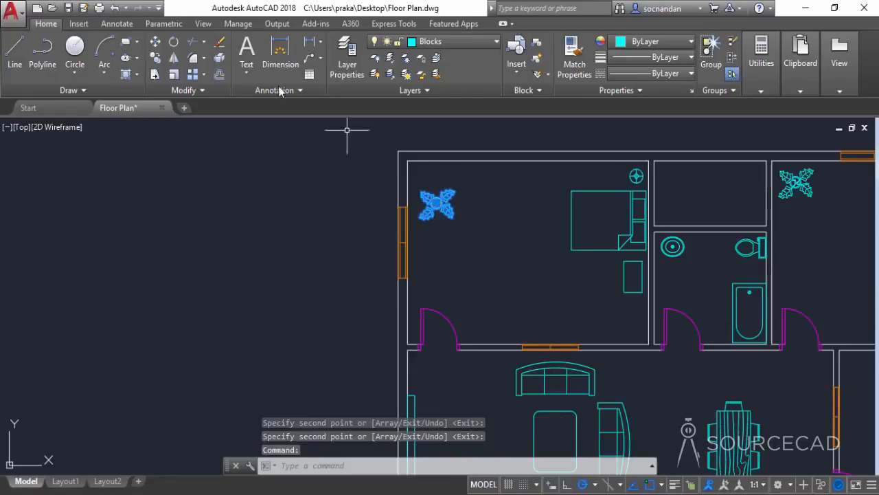
pyautogui.click(155, 41)
pyautogui.click(210, 199)
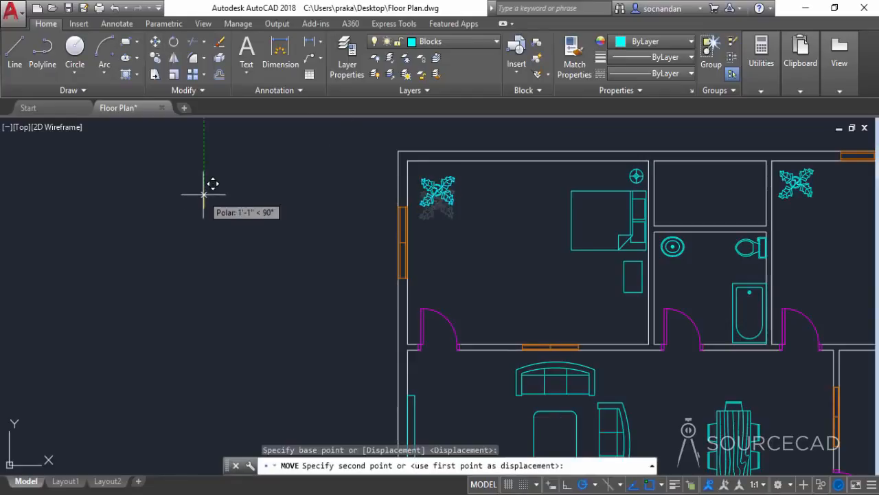
pyautogui.click(206, 189)
# Step: Move the double sink block from outside the plan into the kitchen, just below its top wall
pyautogui.scroll(-5, 205, 200)
pyautogui.scroll(-2, 205, 199)
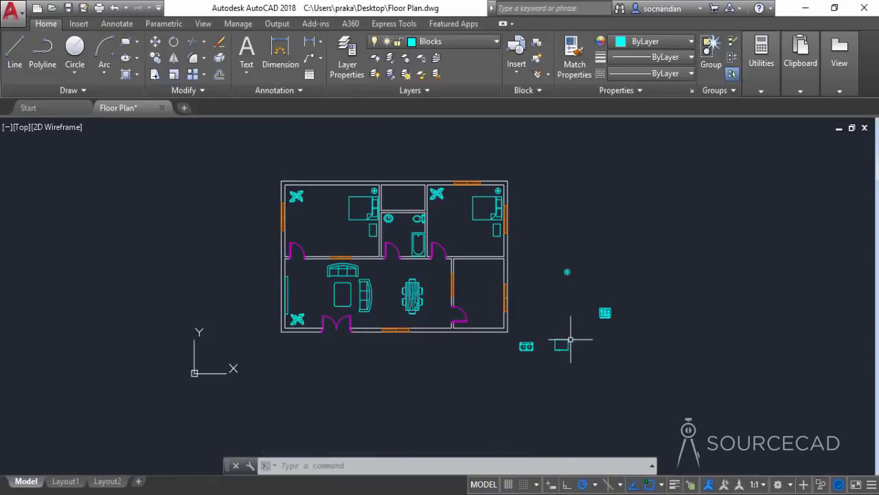
pyautogui.scroll(2, 484, 284)
pyautogui.moveTo(588, 379); pyautogui.dragTo(572, 368, button='middle')
pyautogui.click(535, 371)
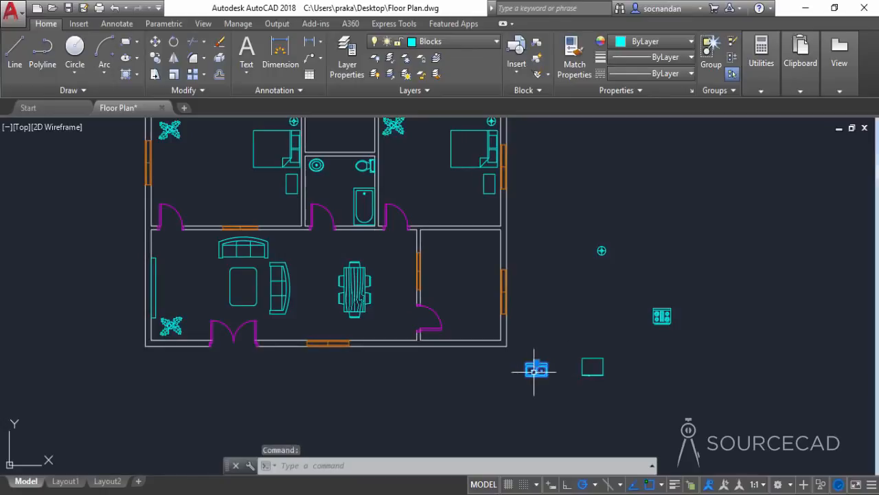
pyautogui.click(155, 42)
pyautogui.click(528, 369)
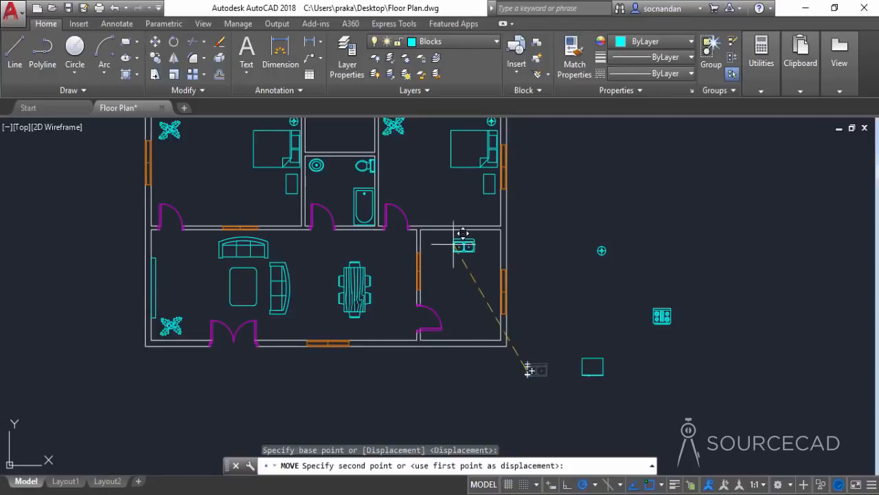
pyautogui.scroll(4, 459, 239)
pyautogui.click(462, 236)
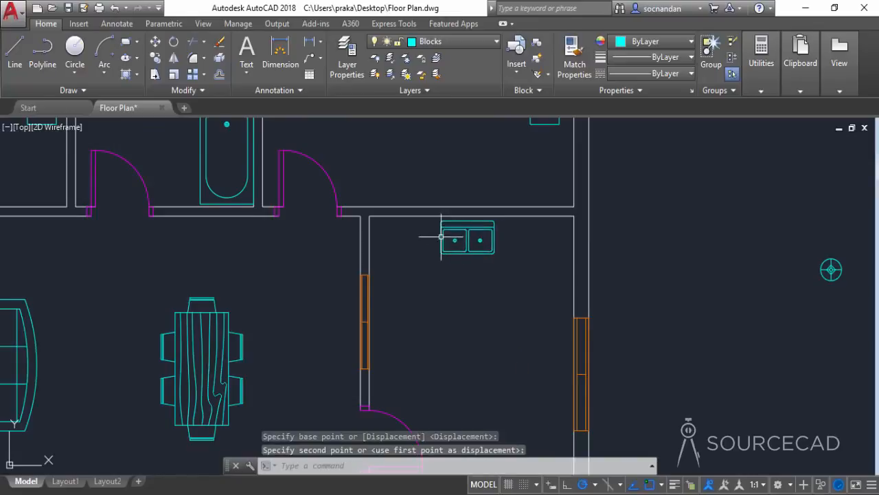
# Step: Move the stove block from outside the plan into the kitchen, beside the right wall's window
pyautogui.scroll(-4, 548, 300)
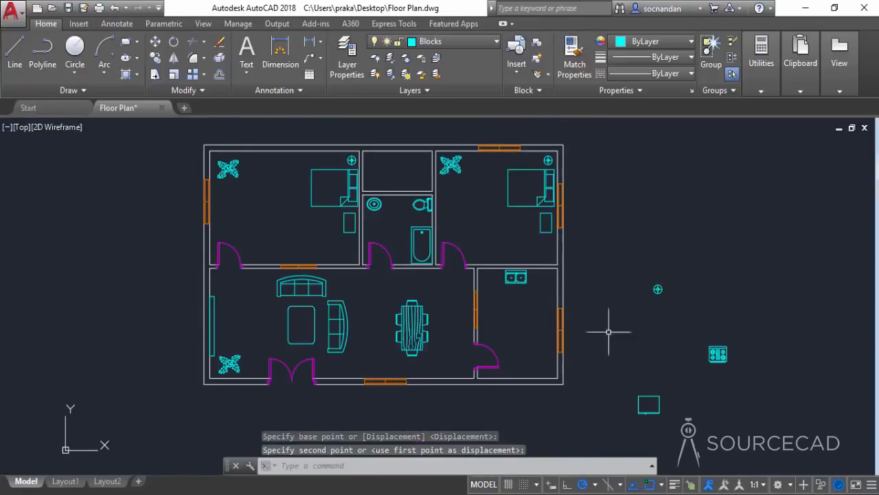
pyautogui.click(718, 373)
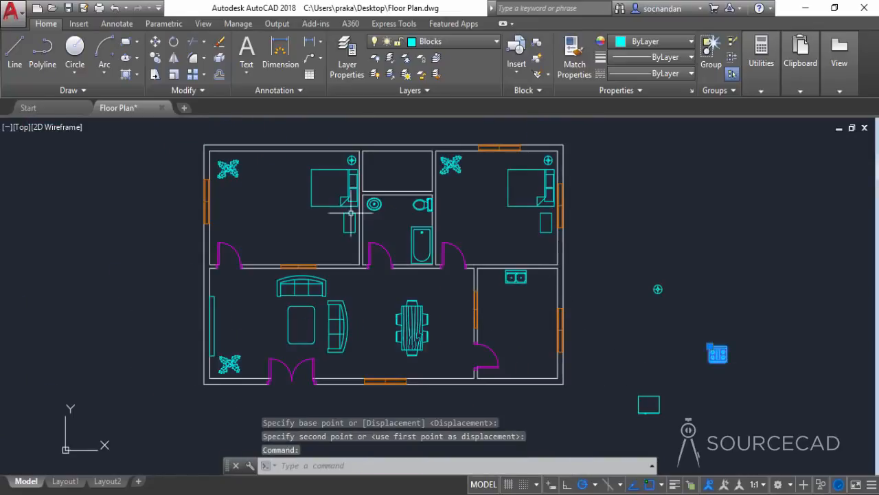
pyautogui.click(155, 41)
pyautogui.click(711, 360)
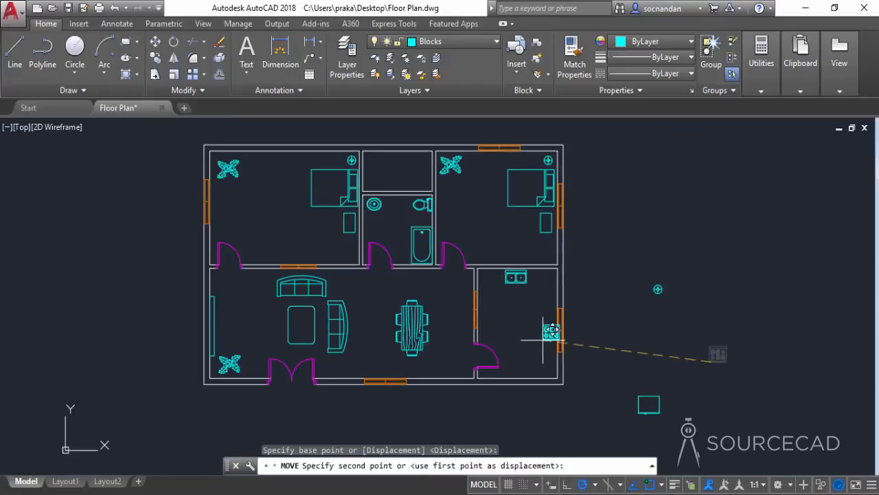
pyautogui.click(536, 336)
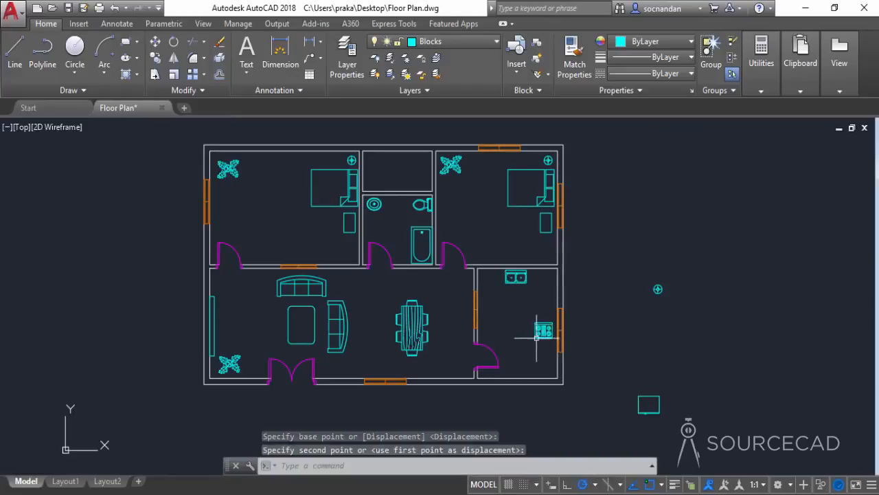
# Step: Rotate the stove by 270° so its back faces the right wall, and shift it slightly left off the wall
pyautogui.click(174, 42)
pyautogui.click(549, 332)
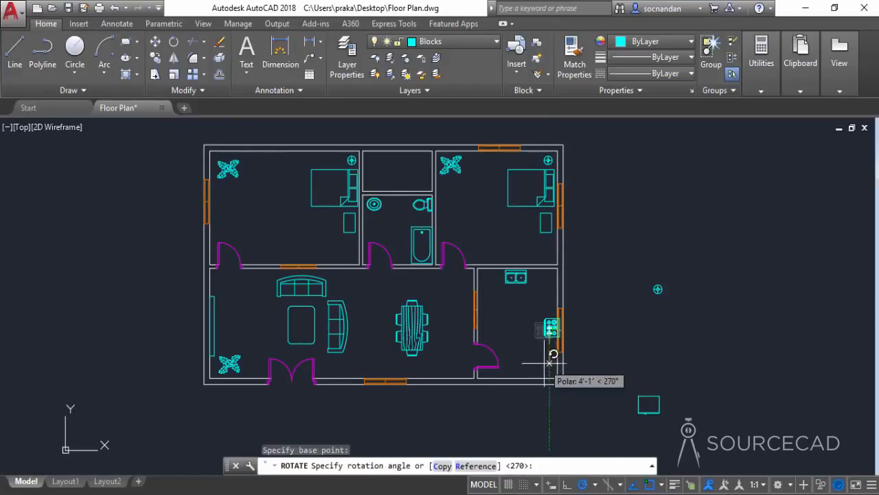
pyautogui.scroll(4, 549, 333)
pyautogui.click(550, 333)
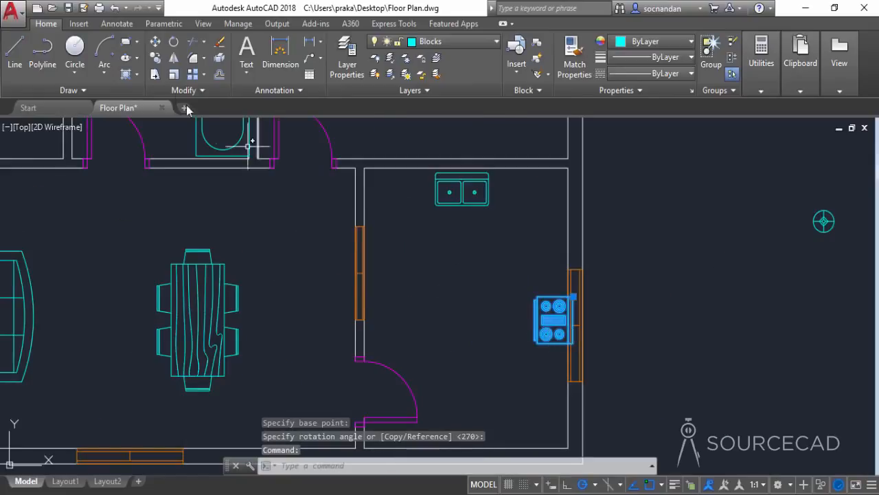
pyautogui.click(155, 43)
pyautogui.click(469, 319)
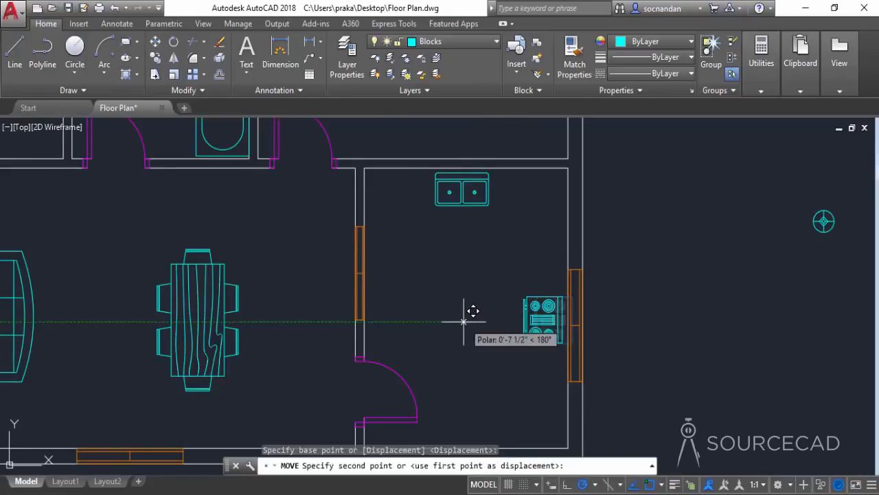
pyautogui.click(457, 319)
# Step: Move the rectangular refrigerator block from outside the plan into the kitchen's upper left corner, with a small gap to both walls
pyautogui.scroll(-4, 714, 363)
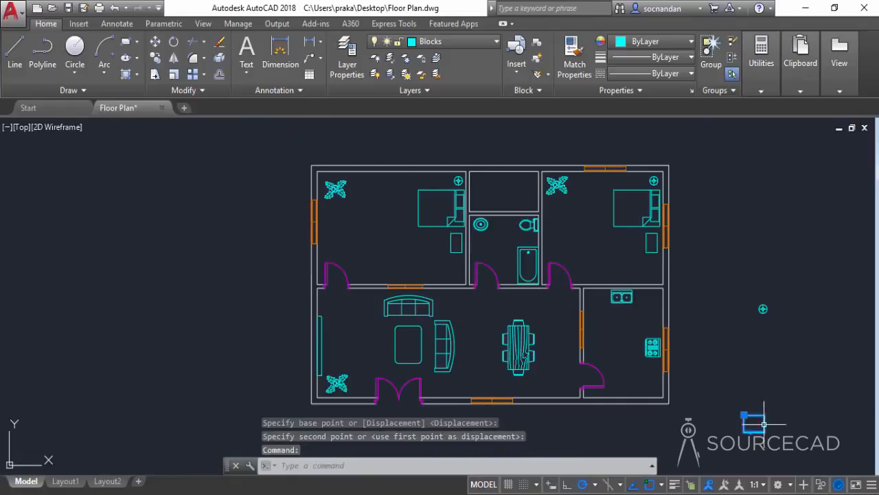
pyautogui.click(156, 43)
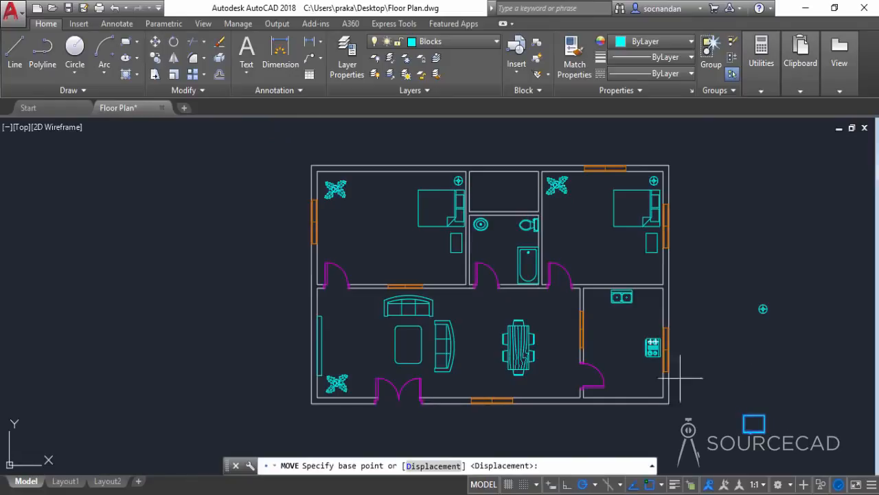
pyautogui.click(744, 414)
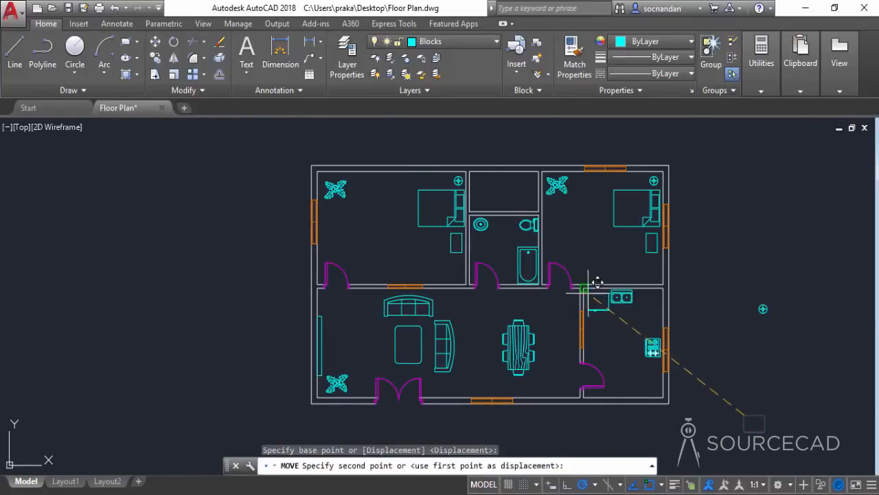
pyautogui.scroll(4, 592, 277)
pyautogui.scroll(5, 592, 277)
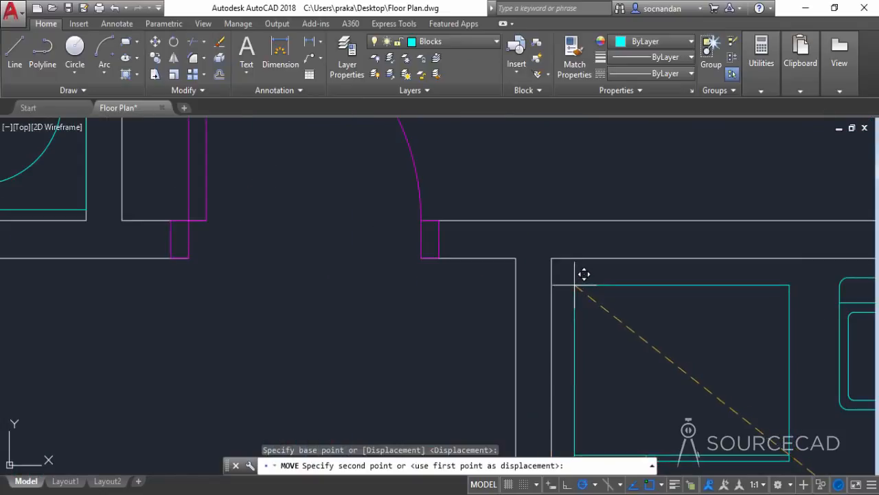
pyautogui.press('Return')
pyautogui.scroll(-8, 602, 305)
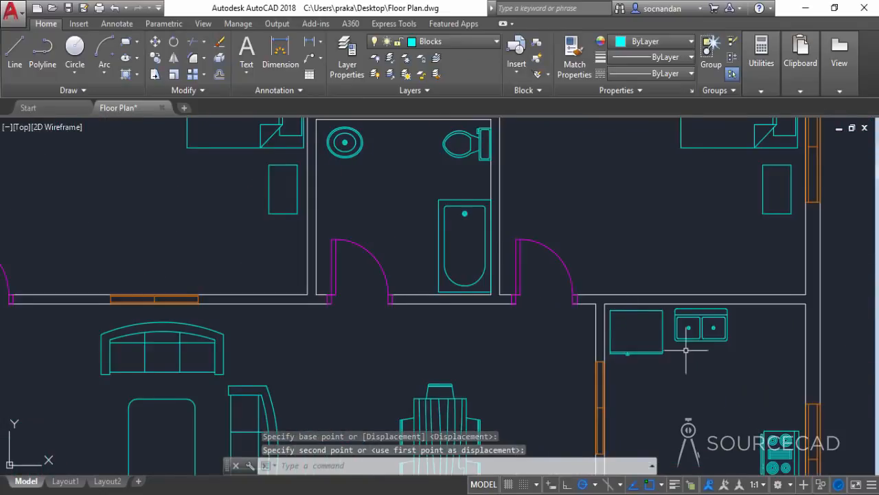
# Step: Move the kitchen sink about 10 1/4" horizontally to the right, away from the refrigerator
pyautogui.moveTo(686, 351); pyautogui.dragTo(589, 334, button='middle')
pyautogui.click(669, 337)
pyautogui.click(585, 284)
pyautogui.click(155, 41)
pyautogui.click(592, 397)
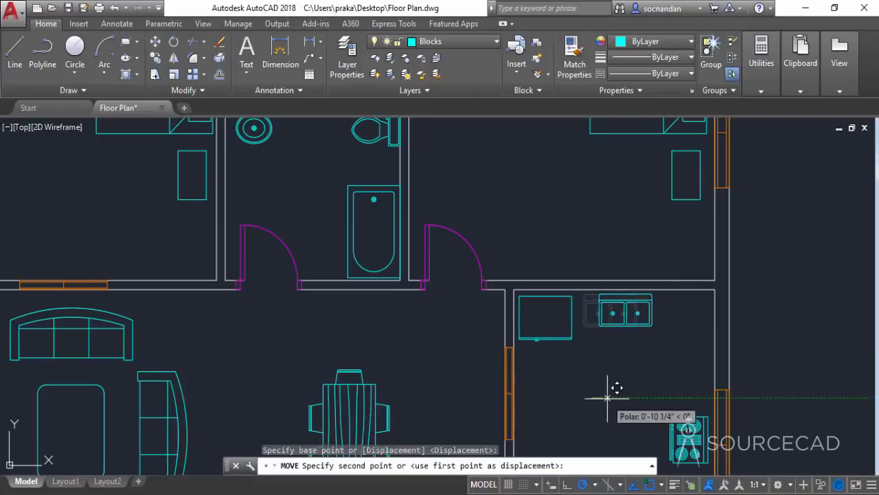
pyautogui.click(607, 397)
# Step: Erase the leftover round lamp block outside the plan's right side
pyautogui.scroll(-2, 643, 401)
pyautogui.moveTo(647, 383); pyautogui.dragTo(591, 361, button='middle')
pyautogui.click(762, 304)
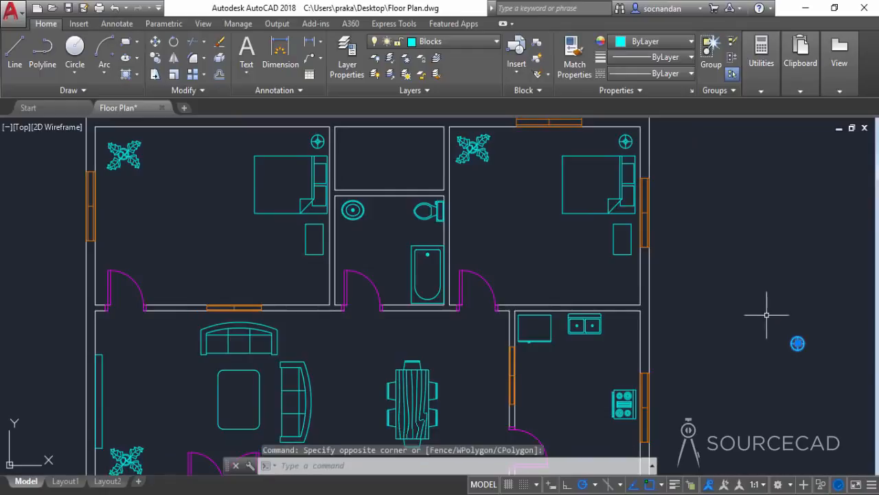
pyautogui.click(814, 357)
pyautogui.rightClick(762, 268)
pyautogui.click(771, 227)
# Step: Draw the sink counter outline as lines from the kitchen's top wall, 3' down between refrigerator and sink, and across to the right wall
pyautogui.scroll(-3, 750, 286)
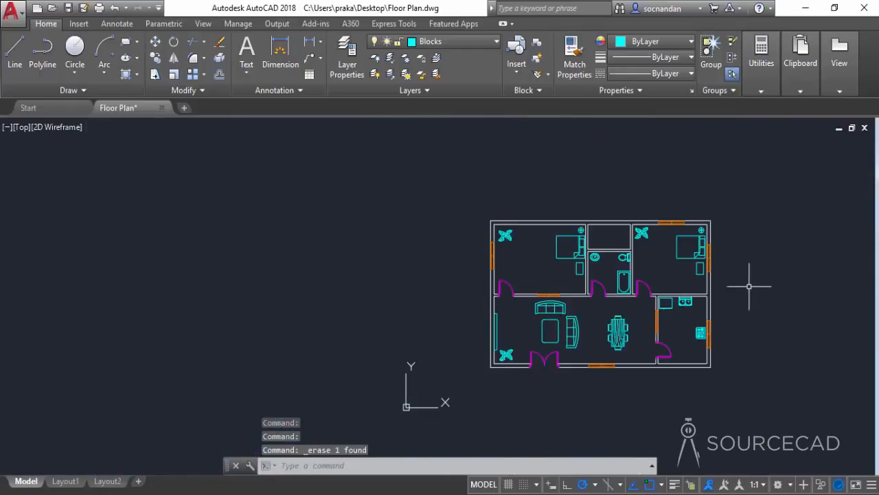
pyautogui.moveTo(761, 329); pyautogui.dragTo(563, 322, button='middle')
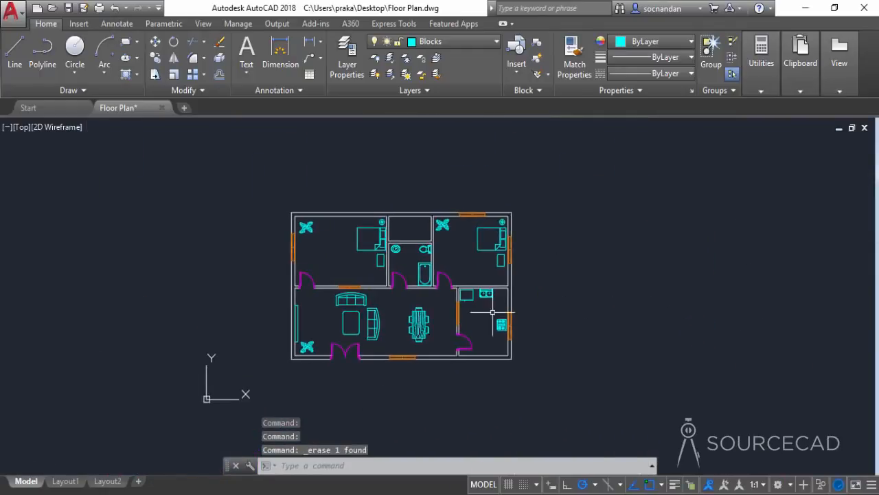
pyautogui.scroll(2, 484, 313)
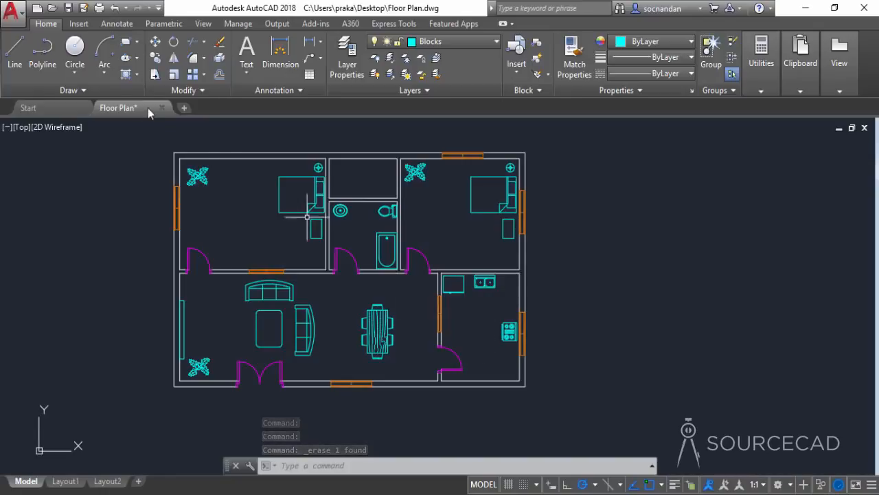
pyautogui.click(15, 51)
pyautogui.scroll(4, 470, 275)
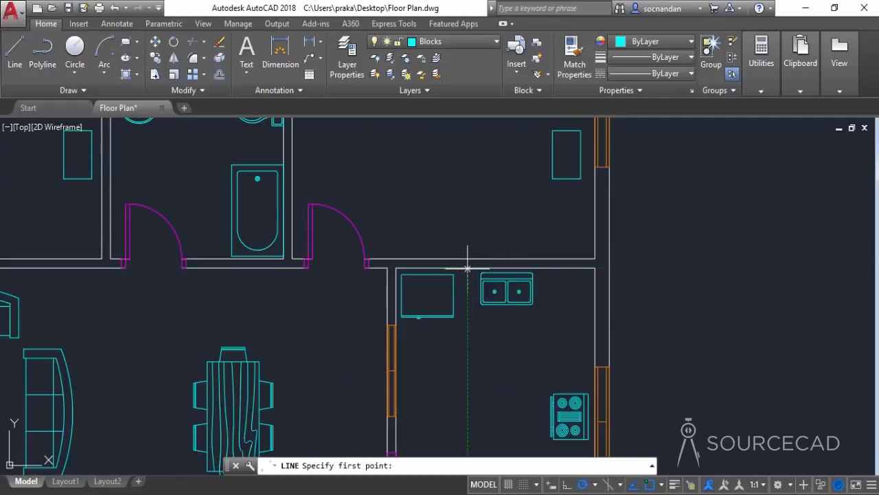
pyautogui.click(467, 268)
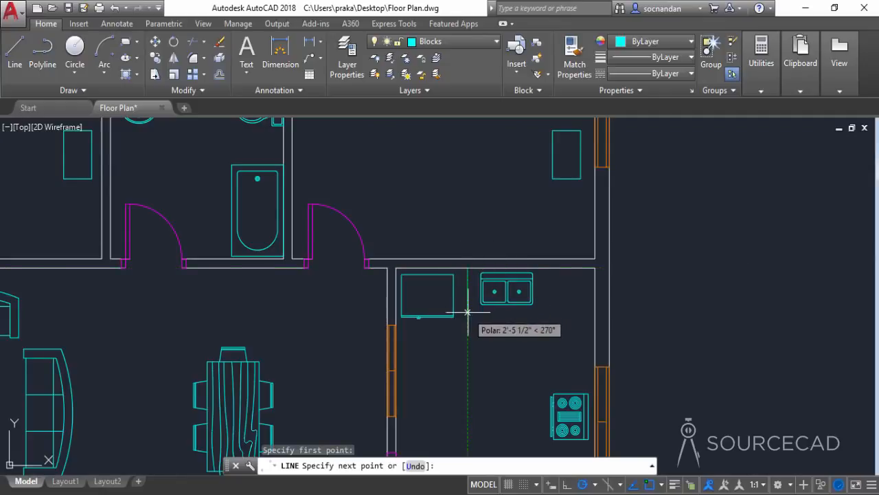
pyautogui.write("3'")
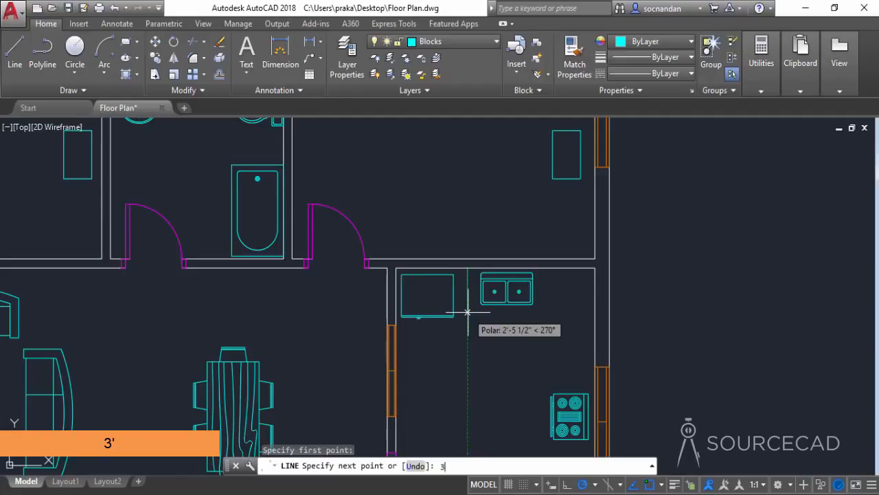
pyautogui.press('Return')
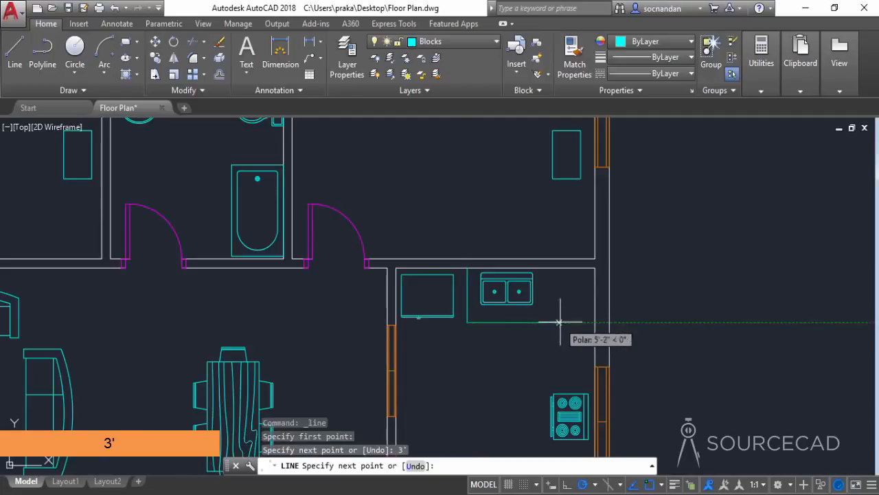
pyautogui.click(596, 319)
pyautogui.rightClick(642, 309)
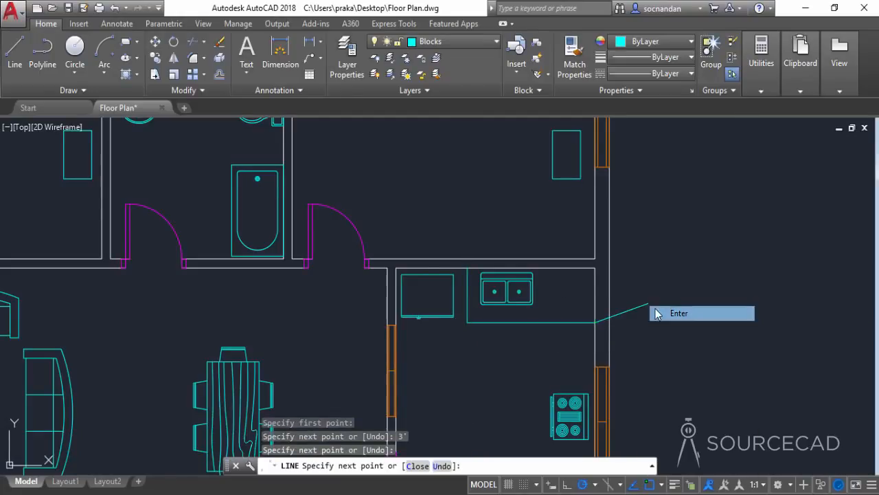
pyautogui.click(678, 312)
# Step: Draw the stove counter edge as a line starting 3' left of the kitchen's lower right inner corner, up to the sink counter's edge
pyautogui.scroll(-3, 652, 314)
pyautogui.scroll(2, 632, 323)
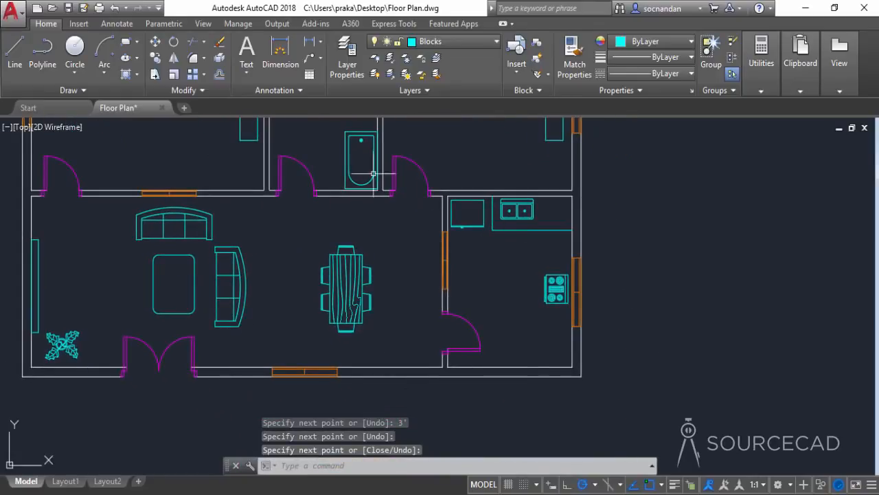
pyautogui.click(15, 51)
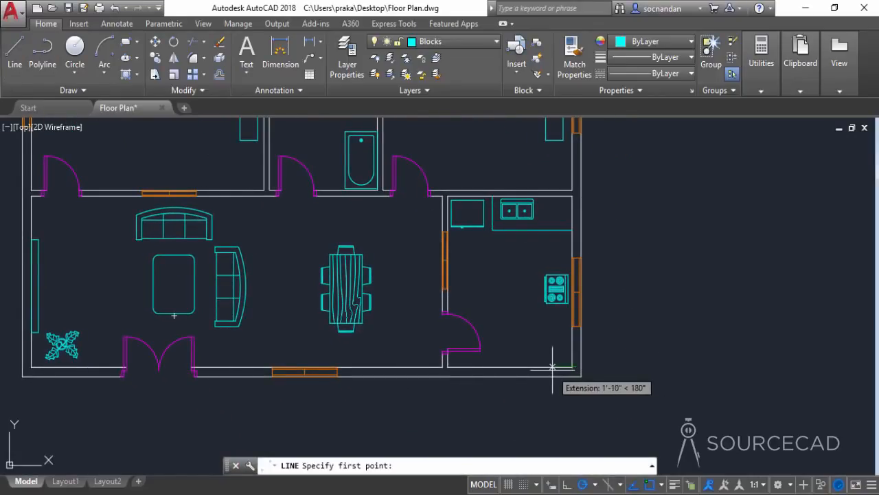
pyautogui.write("3'")
pyautogui.press('Return')
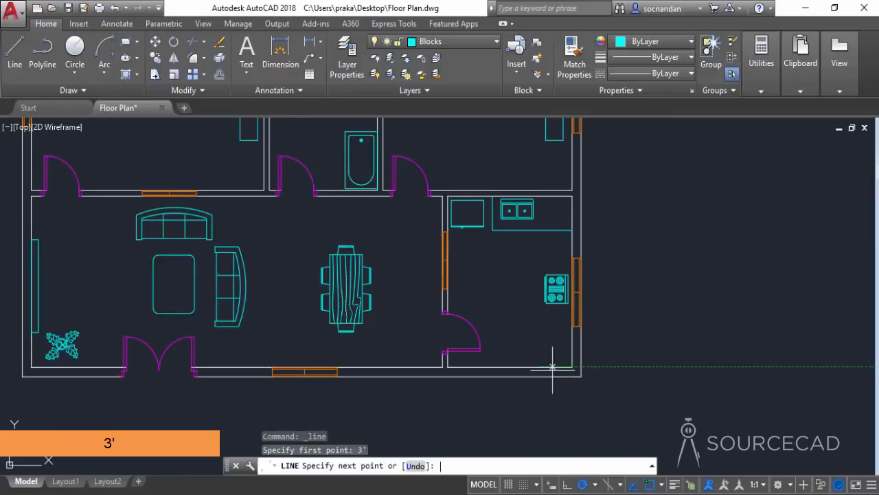
pyautogui.click(539, 230)
pyautogui.rightClick(552, 219)
pyautogui.click(562, 226)
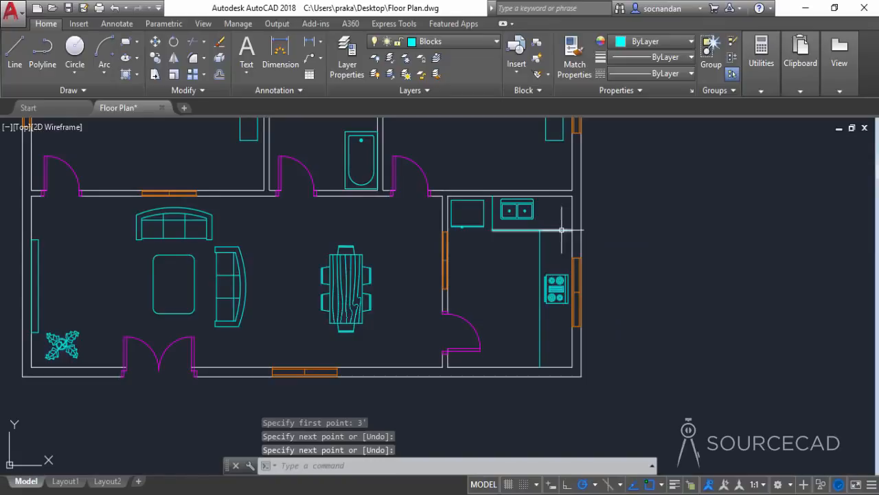
# Step: Trim the sink counter's front edge where it runs past the stove counter line to the right wall
pyautogui.click(195, 43)
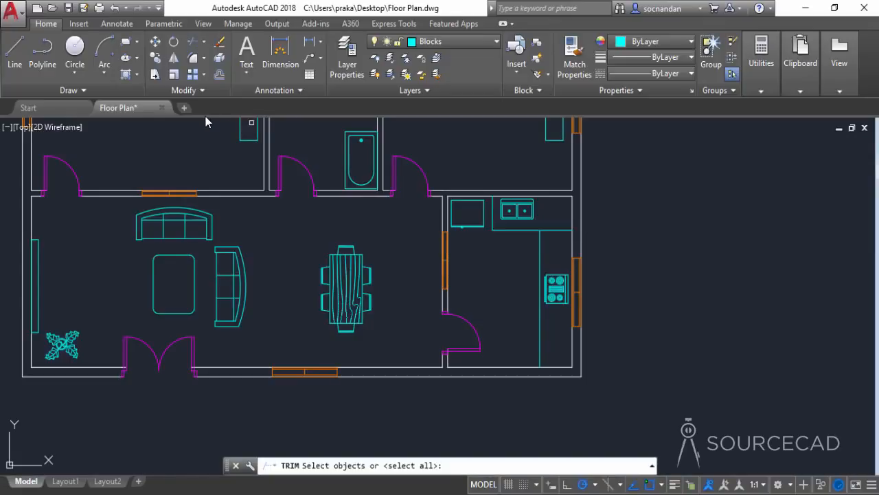
pyautogui.press('Return')
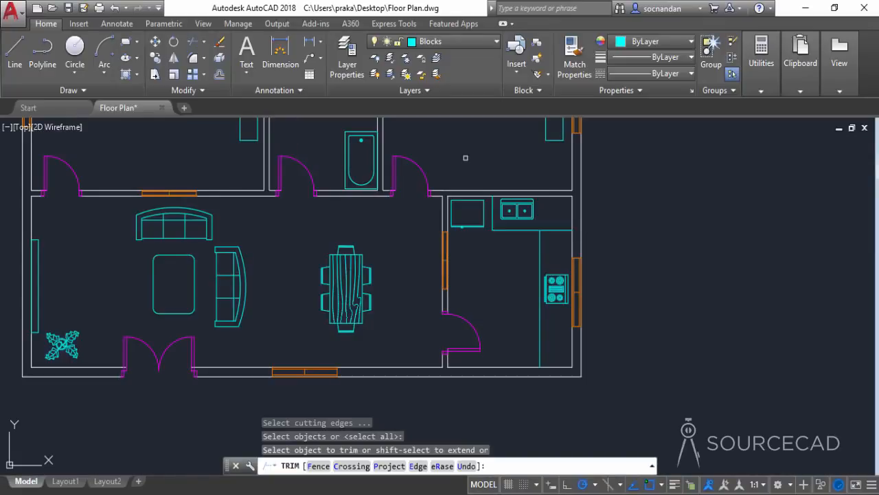
pyautogui.click(544, 233)
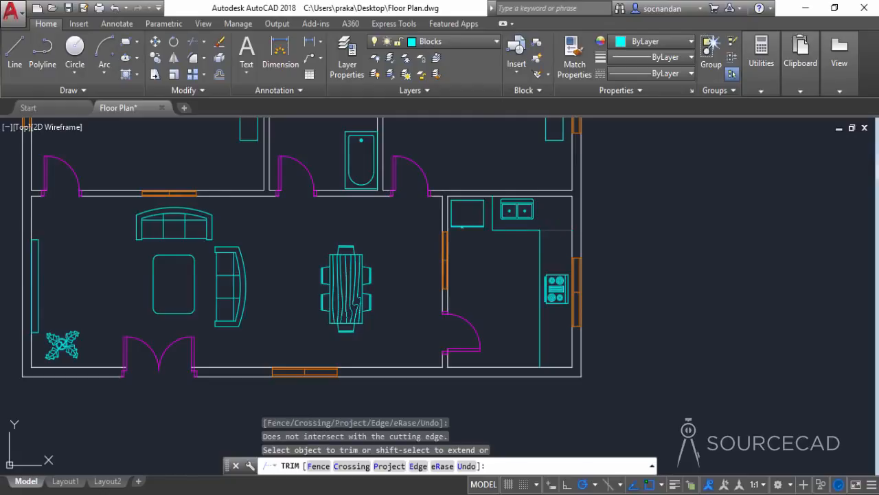
pyautogui.click(557, 229)
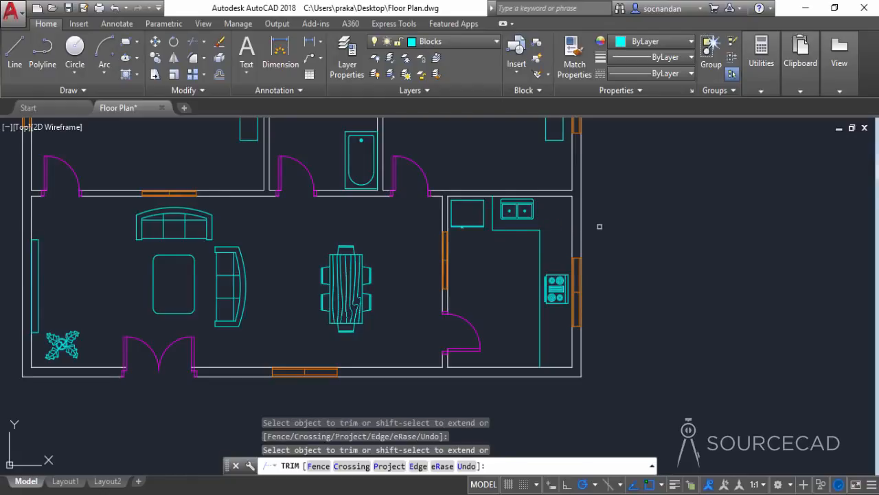
pyautogui.rightClick(600, 226)
pyautogui.click(610, 236)
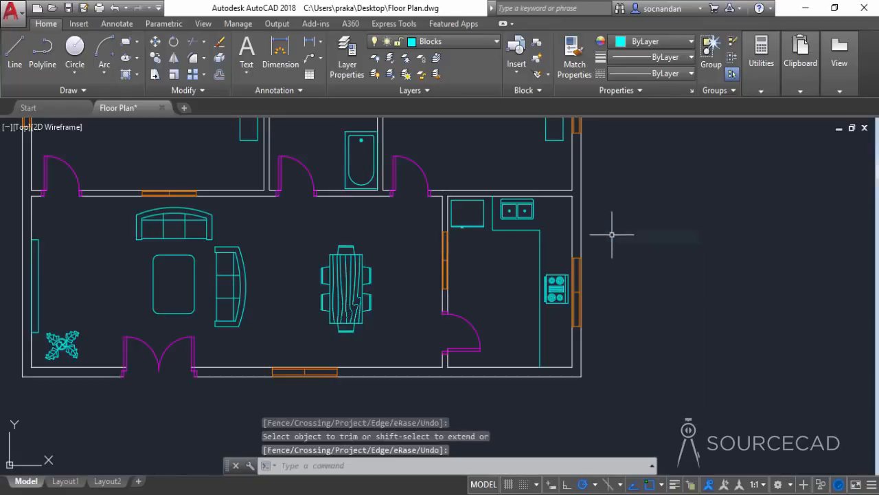
# Step: Make Hatches the current layer and save the drawing
pyautogui.scroll(-4, 614, 235)
pyautogui.moveTo(614, 236); pyautogui.dragTo(611, 270, button='middle')
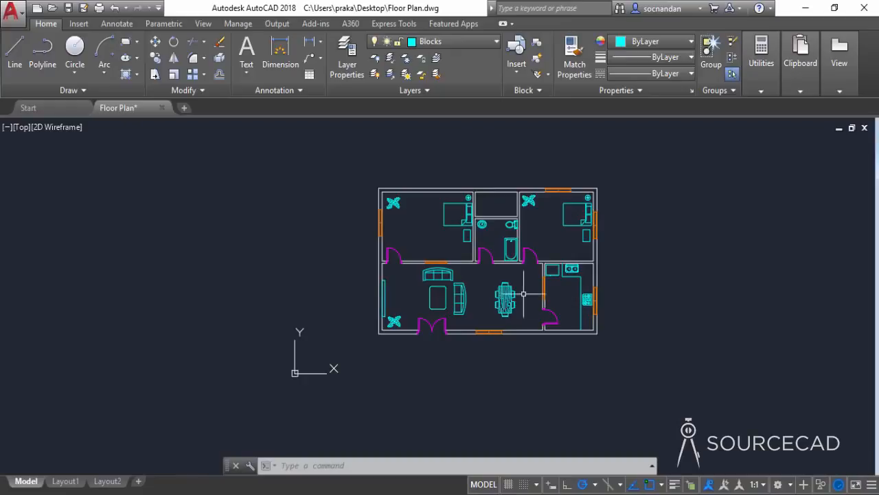
pyautogui.click(477, 40)
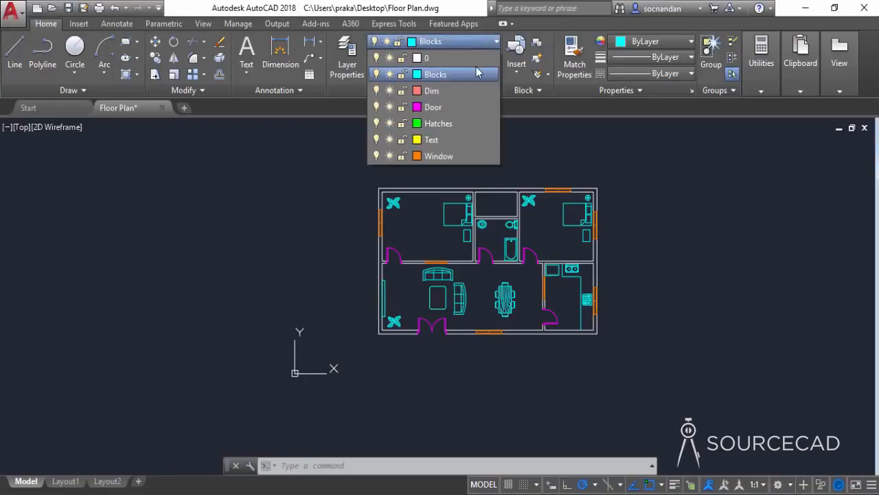
pyautogui.click(467, 126)
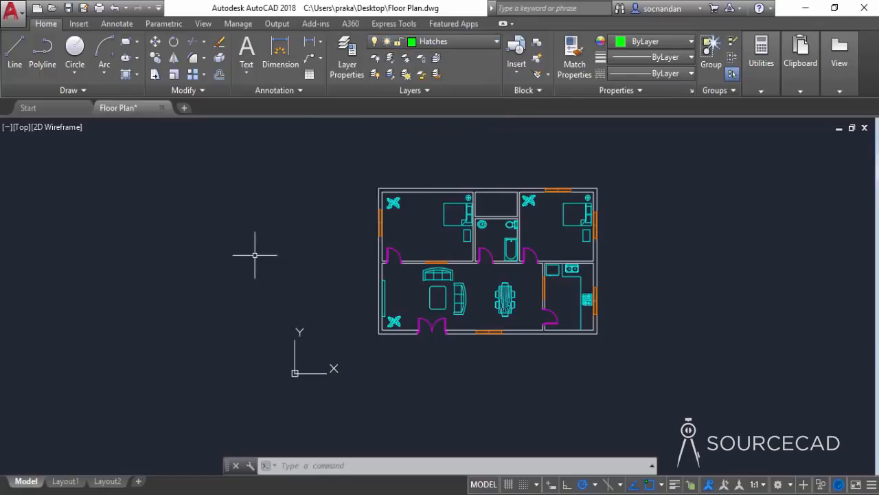
pyautogui.click(67, 7)
pyautogui.hotkey('ctrl', 's')
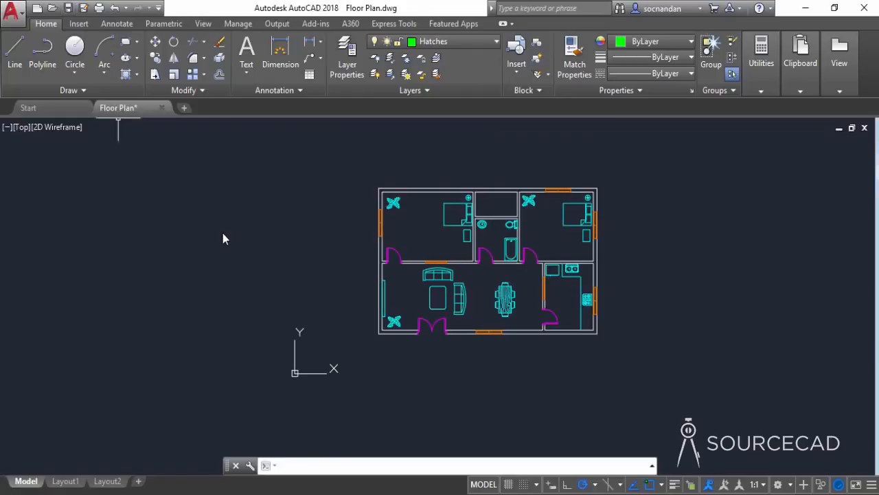
# Step: Start a hatch with the SOLID pattern and fill the connected walls around the plan's upper left corner and the bathroom
pyautogui.moveTo(289, 255)
pyautogui.mouseDown(button='middle')
pyautogui.moveTo(221, 291)
pyautogui.moveTo(217, 283)
pyautogui.mouseUp(button='middle')
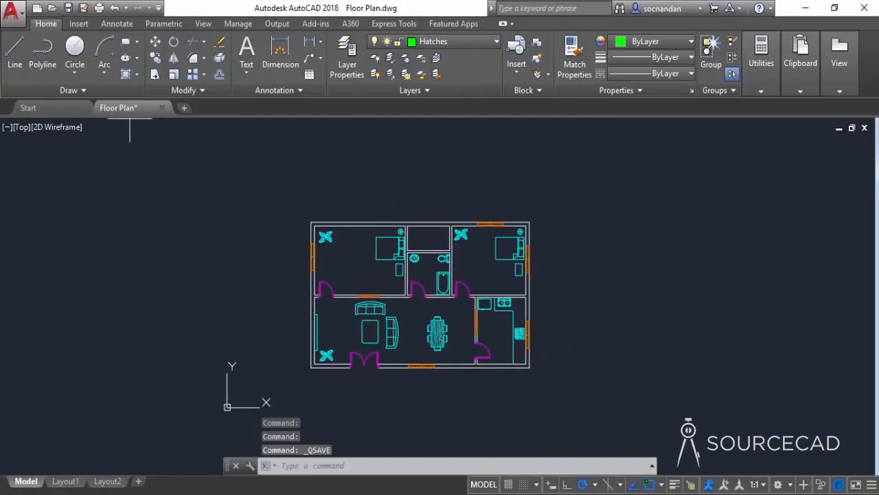
pyautogui.write('h')
pyautogui.press('Return')
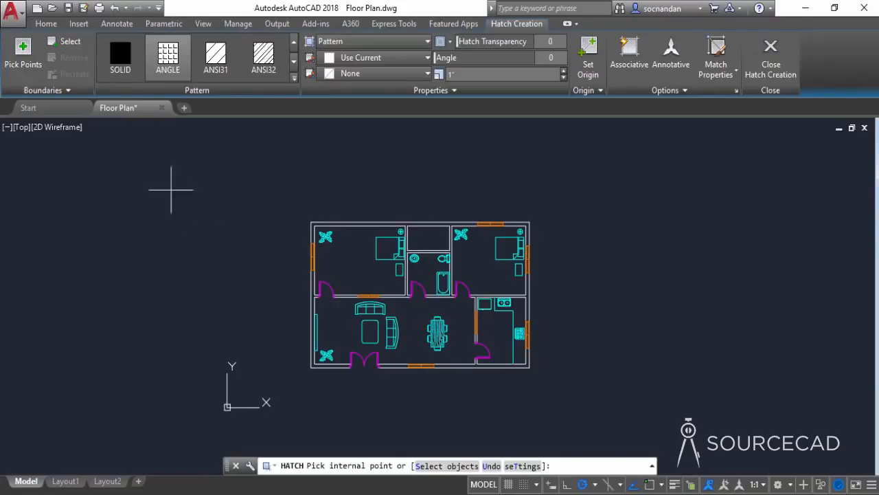
pyautogui.click(130, 58)
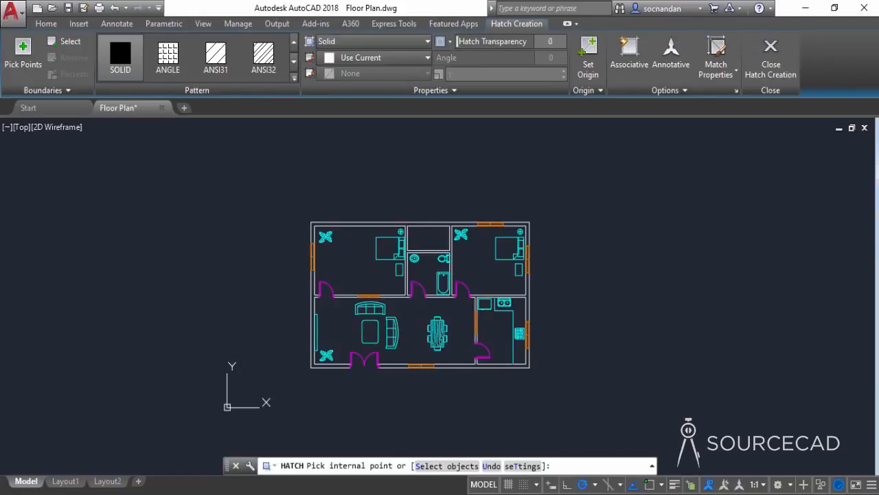
pyautogui.scroll(2, 265, 218)
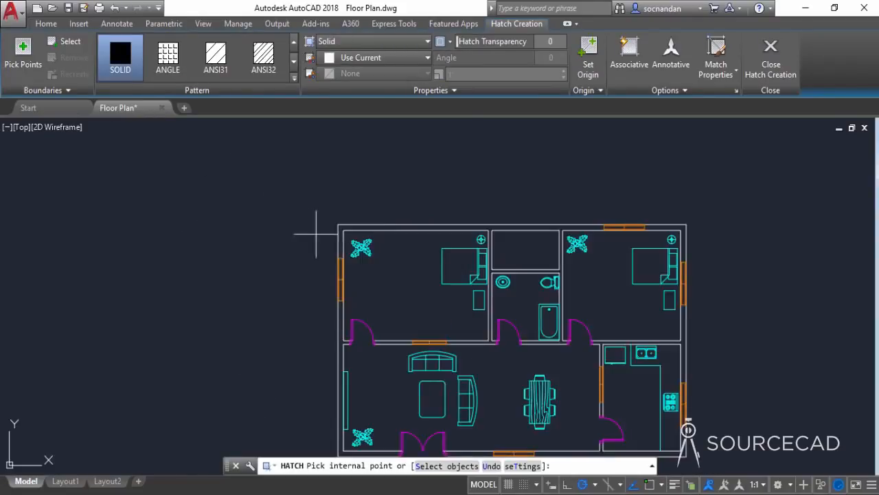
pyautogui.scroll(2, 344, 228)
pyautogui.click(342, 227)
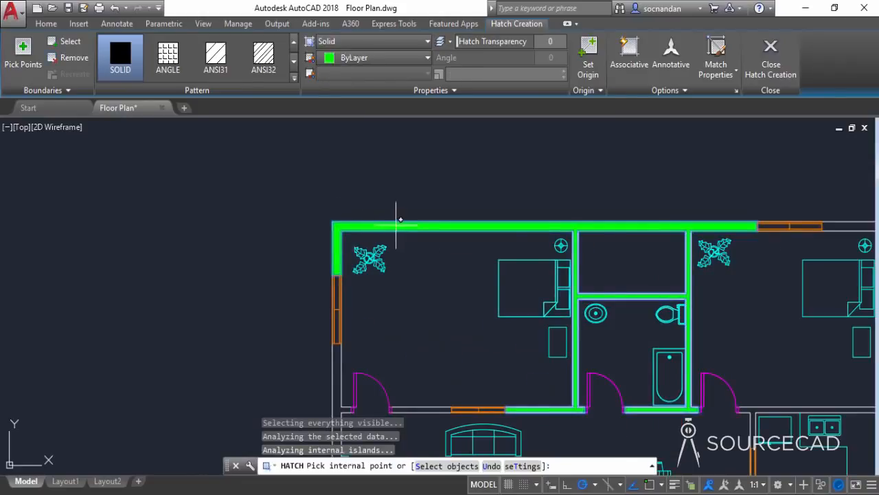
# Step: Add the upper right corner wall, the right wall between its windows and the kitchen's lower right corner wall to the hatch
pyautogui.scroll(-4, 396, 220)
pyautogui.scroll(4, 591, 227)
pyautogui.click(598, 218)
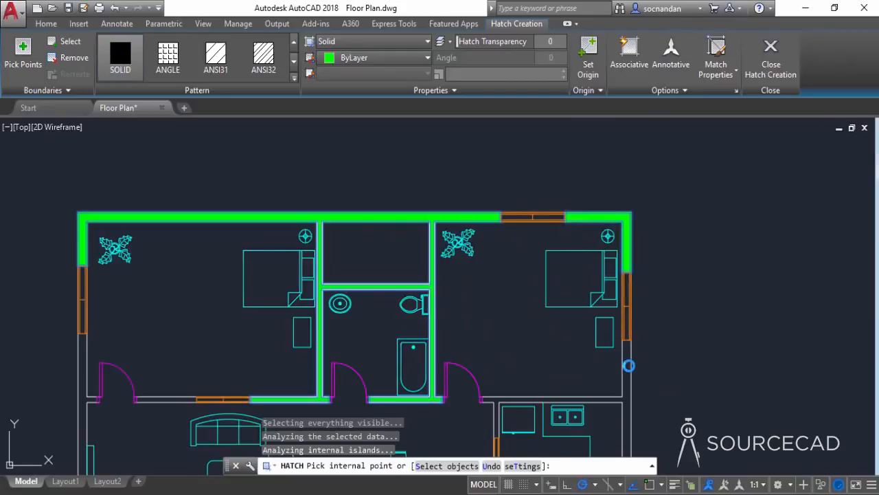
pyautogui.scroll(-5, 624, 364)
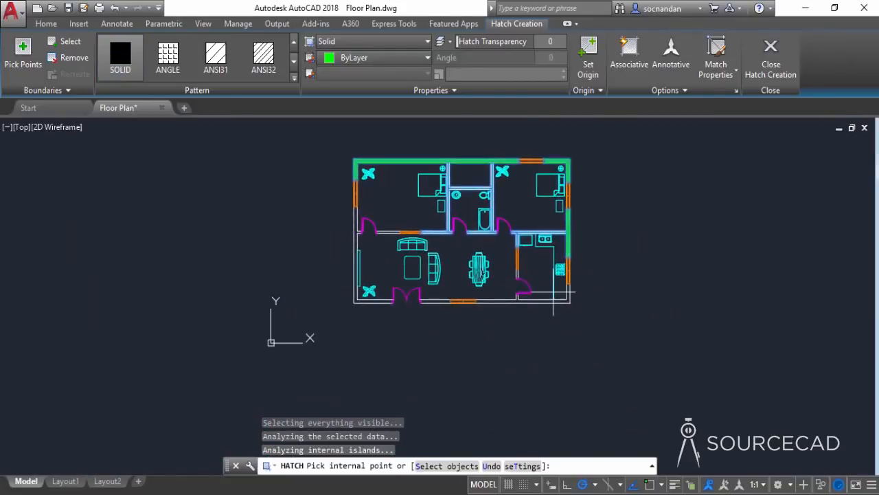
pyautogui.scroll(4, 560, 289)
pyautogui.click(575, 308)
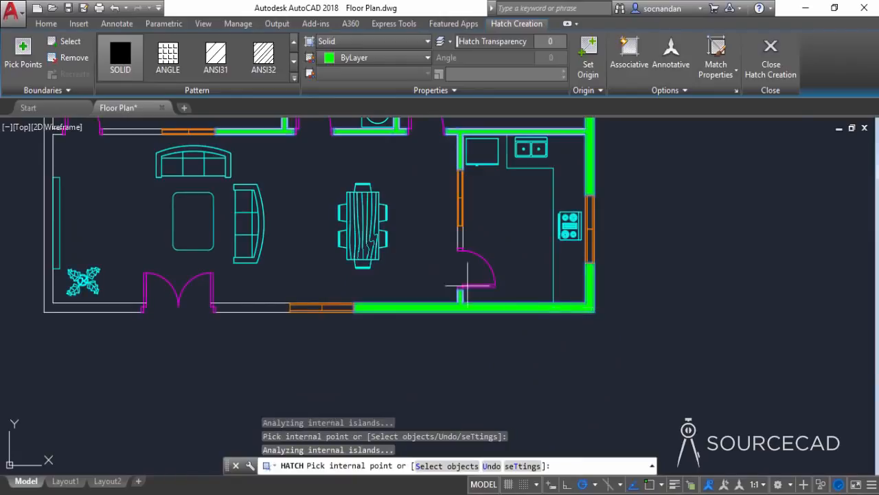
# Step: Add the wall piece between the kitchen's inner window and door and the front walls on both sides of the double door
pyautogui.scroll(3, 463, 227)
pyautogui.click(432, 251)
pyautogui.scroll(-4, 412, 268)
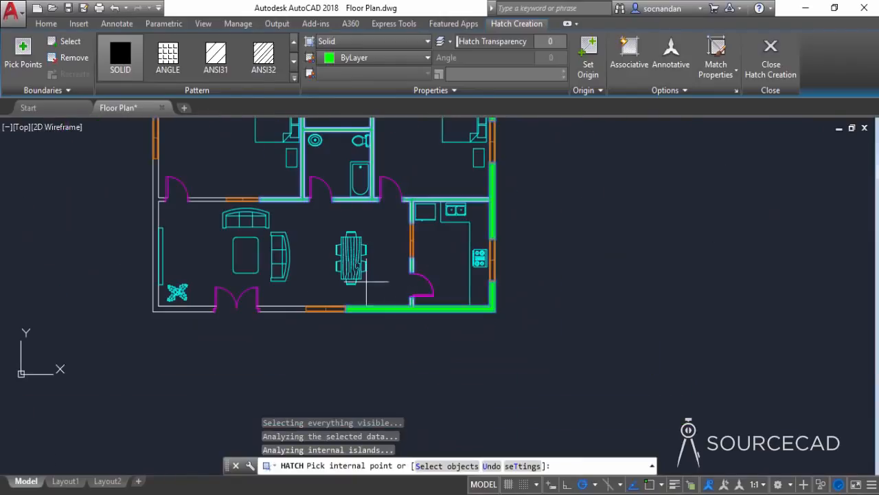
pyautogui.click(285, 309)
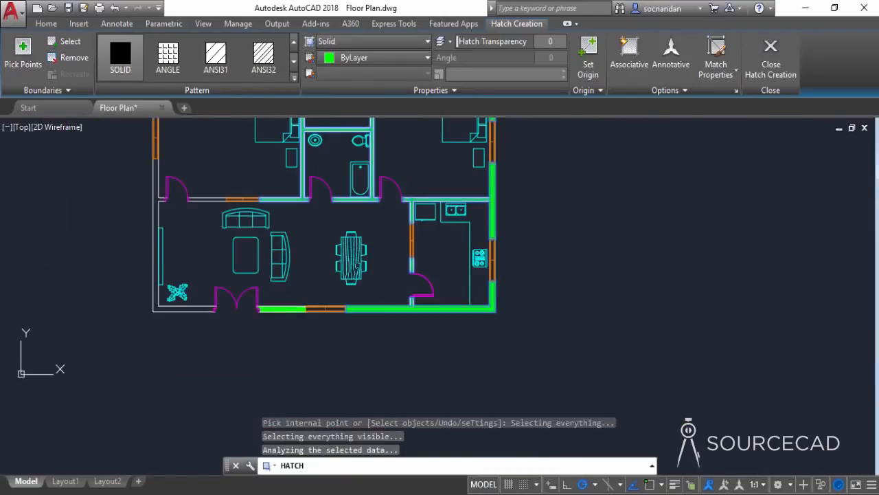
pyautogui.click(183, 308)
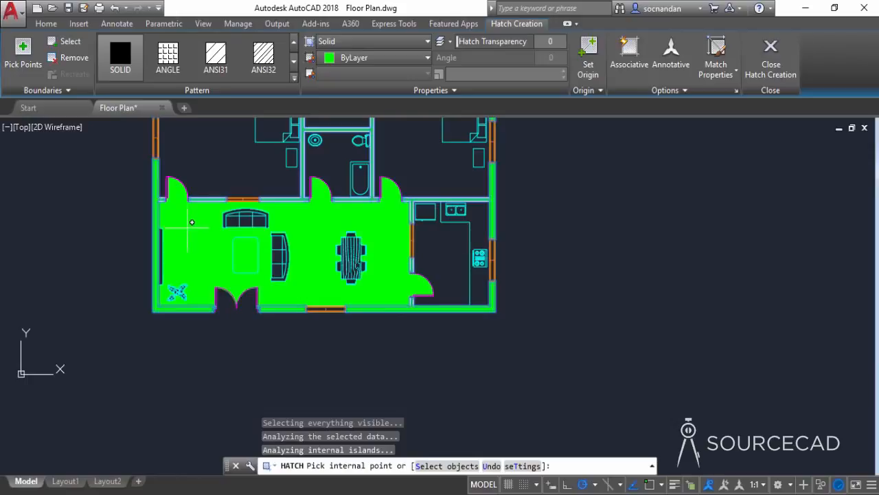
# Step: Complete the solid hatch with the remaining wall between the left bedroom and the living room, and close hatch creation
pyautogui.scroll(-4, 191, 221)
pyautogui.moveTo(142, 216)
pyautogui.mouseDown(button='middle')
pyautogui.moveTo(213, 227)
pyautogui.moveTo(213, 249)
pyautogui.moveTo(232, 281)
pyautogui.moveTo(218, 325)
pyautogui.mouseUp(button='middle')
pyautogui.scroll(2, 202, 237)
pyautogui.scroll(2, 233, 287)
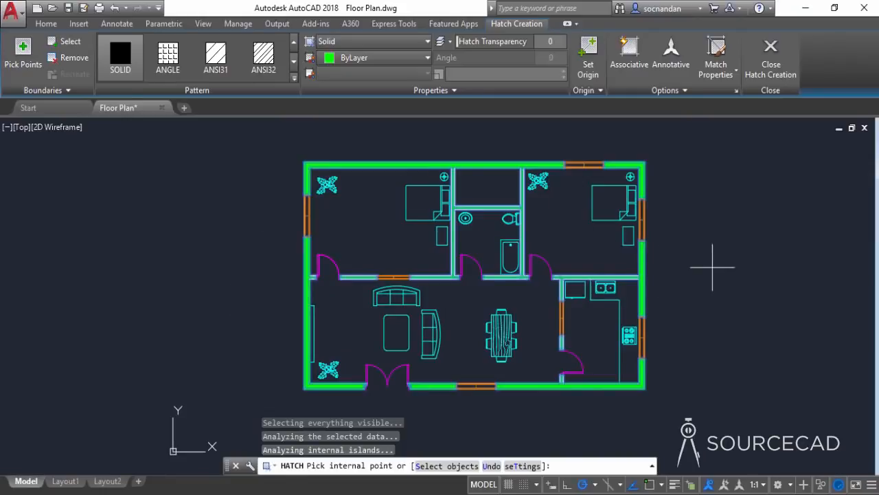
pyautogui.click(770, 55)
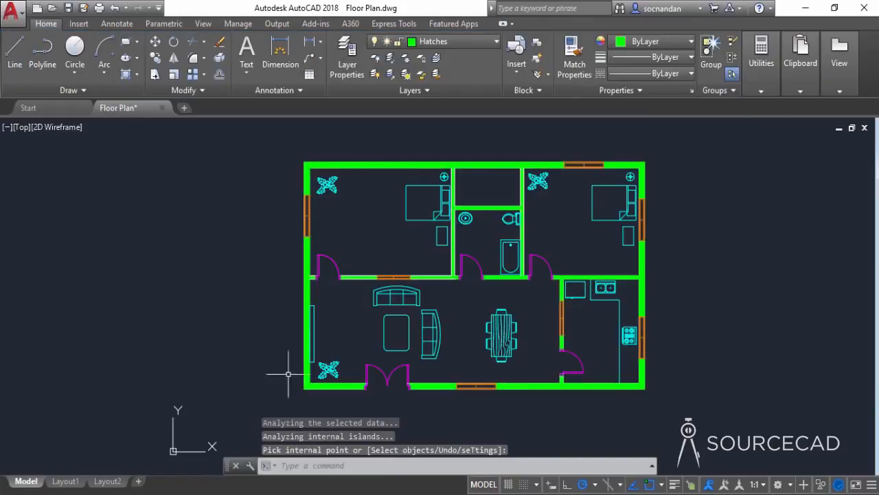
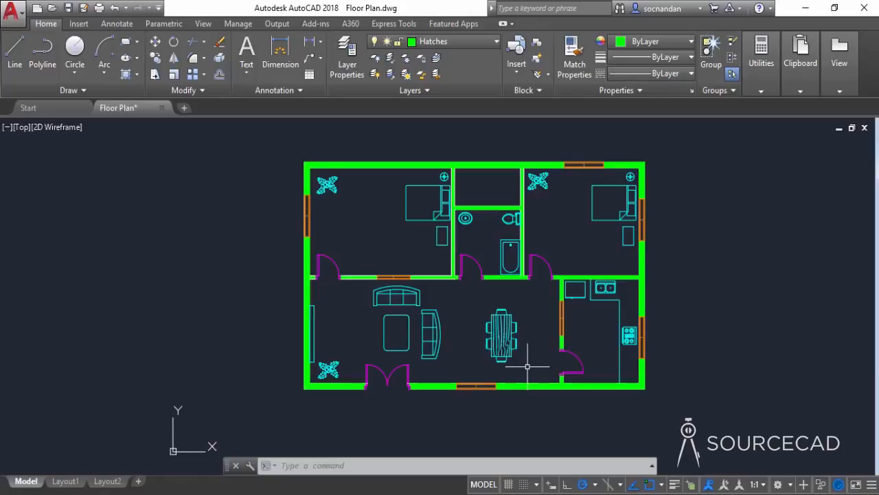
# Step: Set the font of the Standard text style to simplex.shx, apply the change and close the text style settings
pyautogui.click(279, 92)
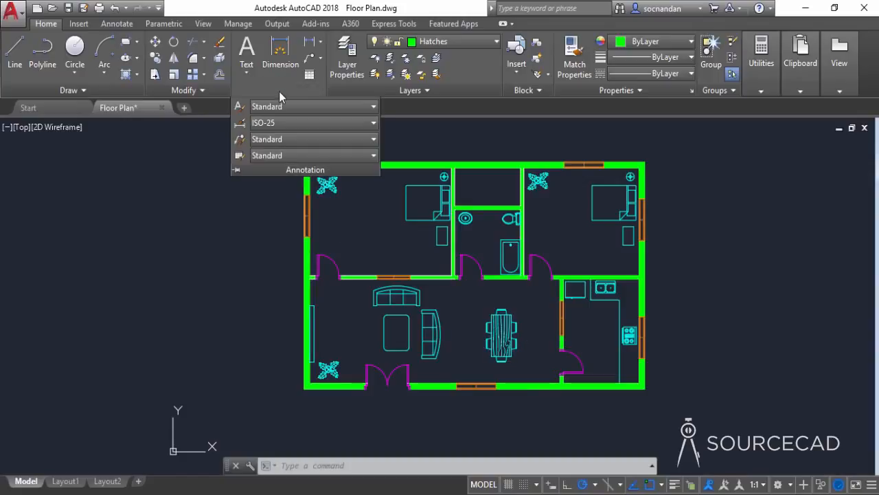
pyautogui.click(238, 106)
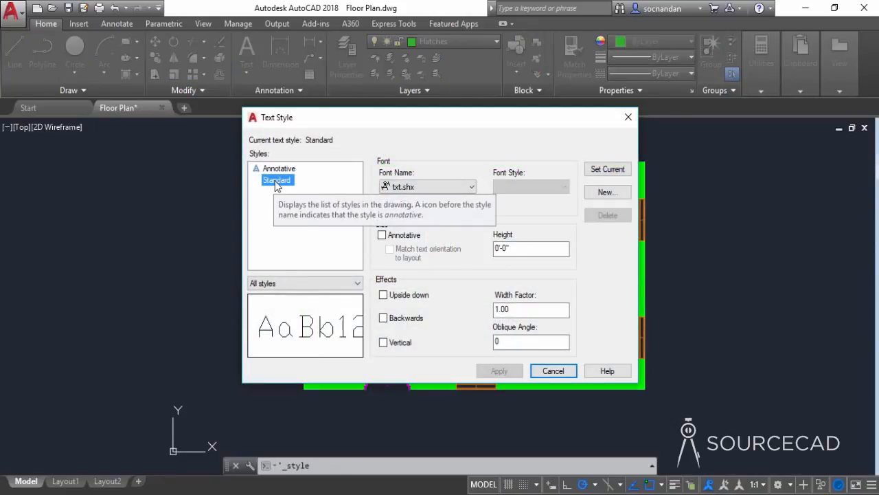
pyautogui.click(417, 187)
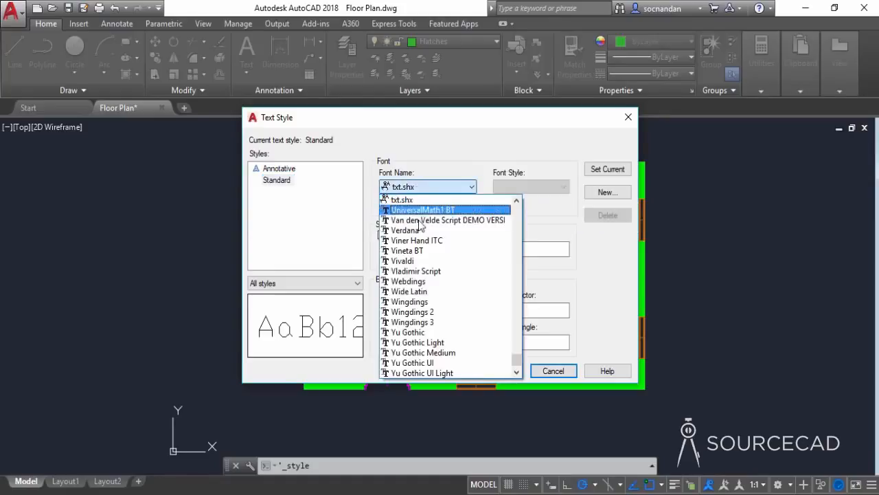
pyautogui.scroll(-1, 422, 241)
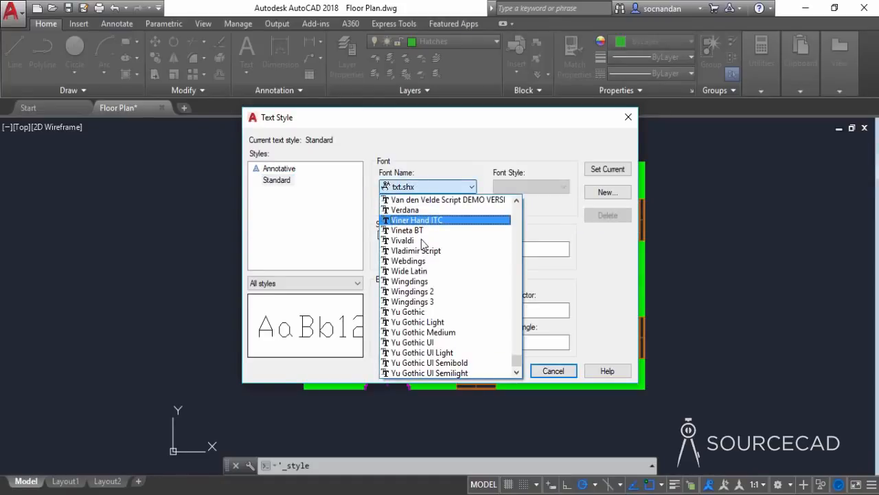
pyautogui.press('s')
pyautogui.scroll(-1, 422, 242)
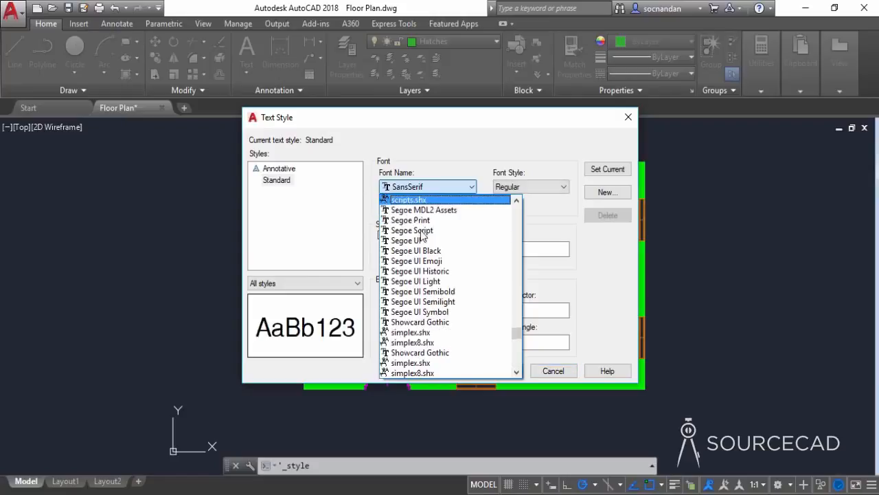
pyautogui.click(430, 332)
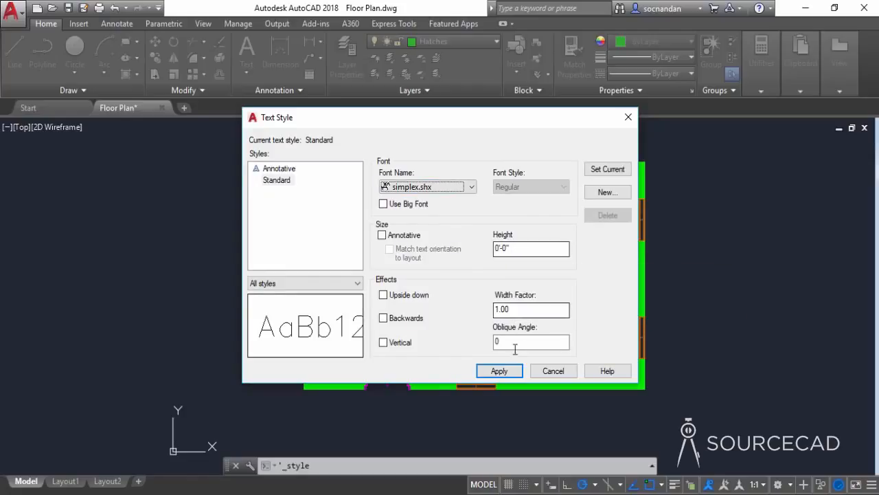
pyautogui.click(502, 371)
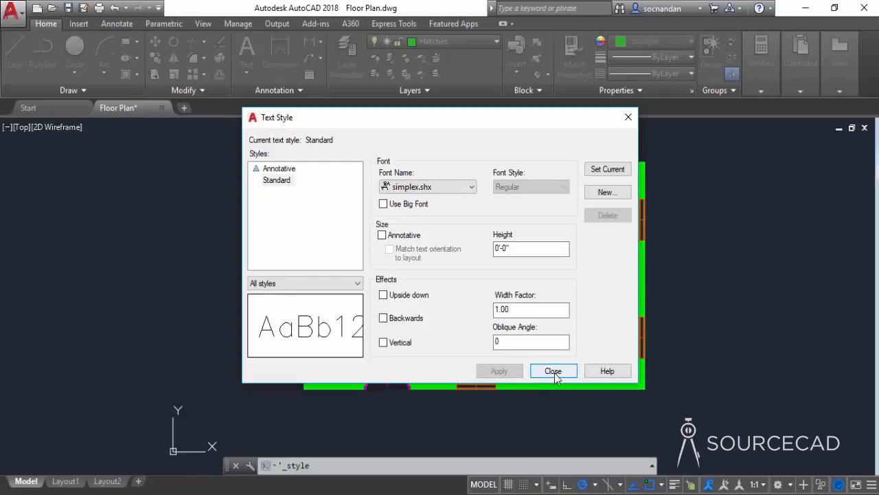
pyautogui.click(554, 373)
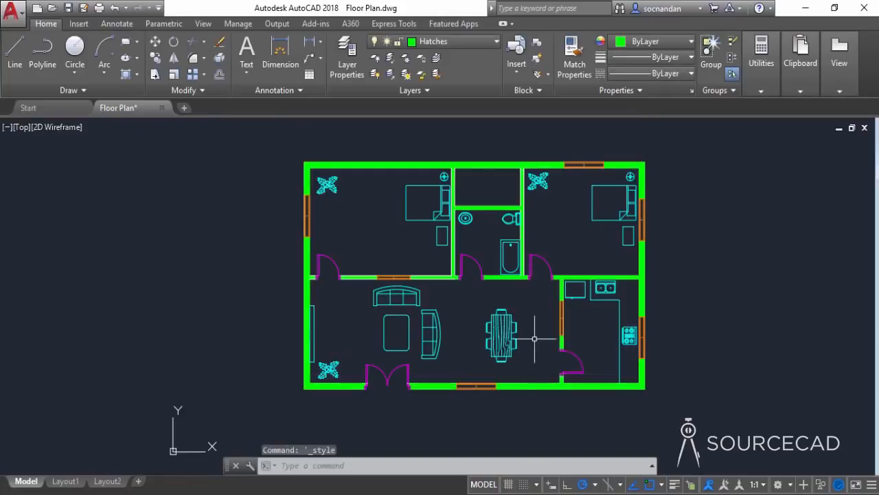
# Step: Make the Text layer current and place the multiline text "Bedroom 1" in the upper left bedroom
pyautogui.click(470, 42)
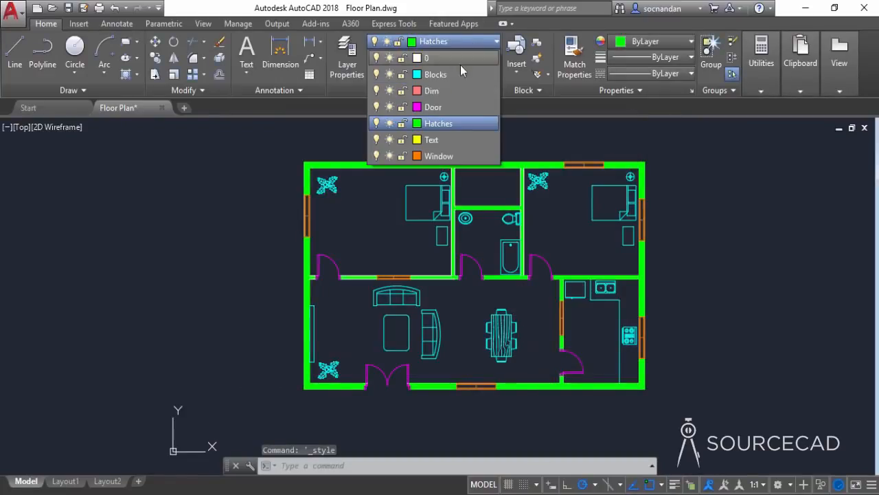
pyautogui.click(443, 140)
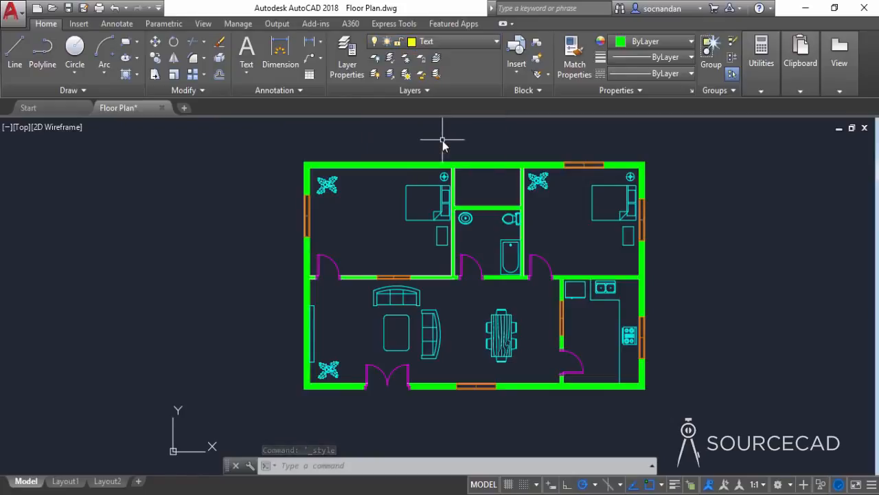
pyautogui.click(246, 72)
pyautogui.click(274, 97)
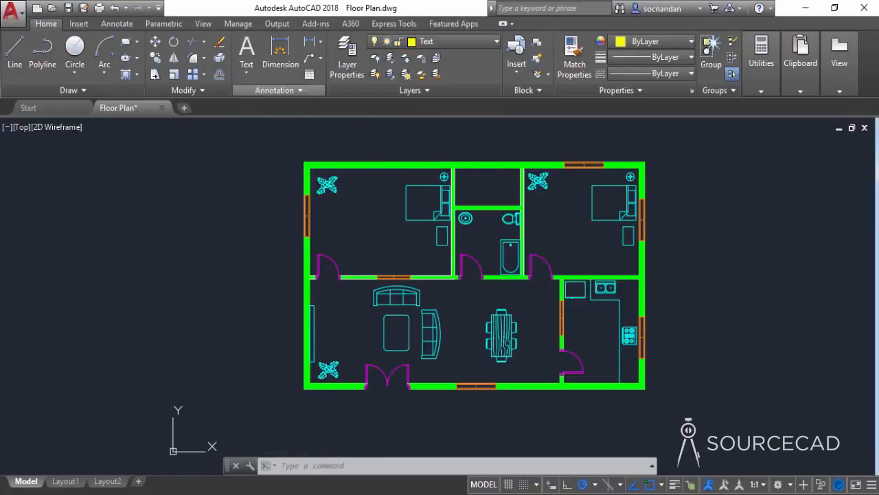
pyautogui.click(333, 209)
pyautogui.click(392, 248)
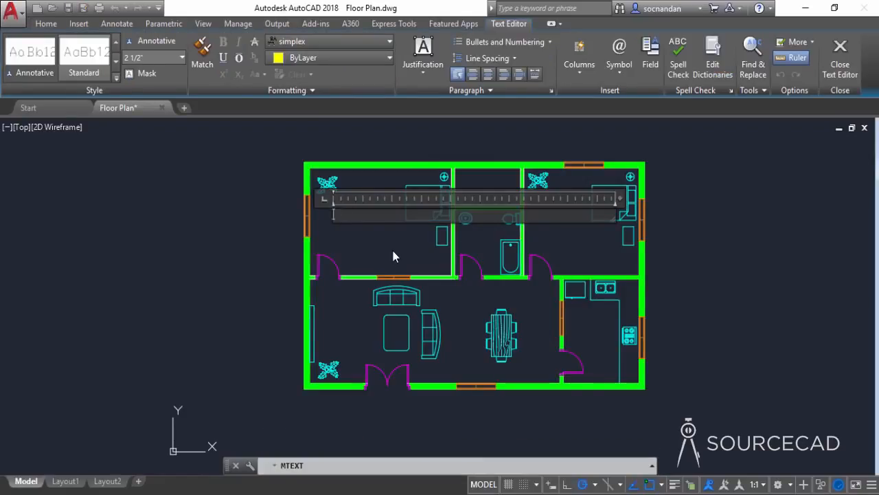
pyautogui.write('Bedroom 1')
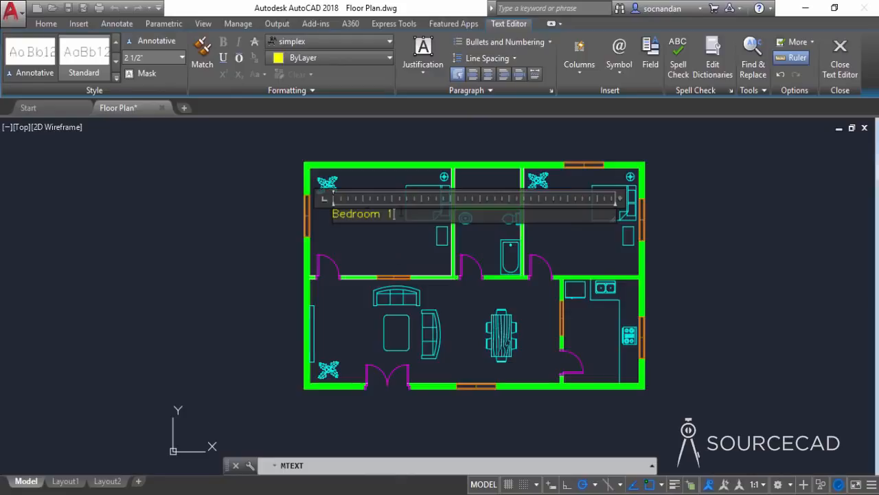
# Step: Set the text height of the whole "Bedroom 1" label to 1' and finish editing
pyautogui.moveTo(397, 213); pyautogui.dragTo(326, 204)
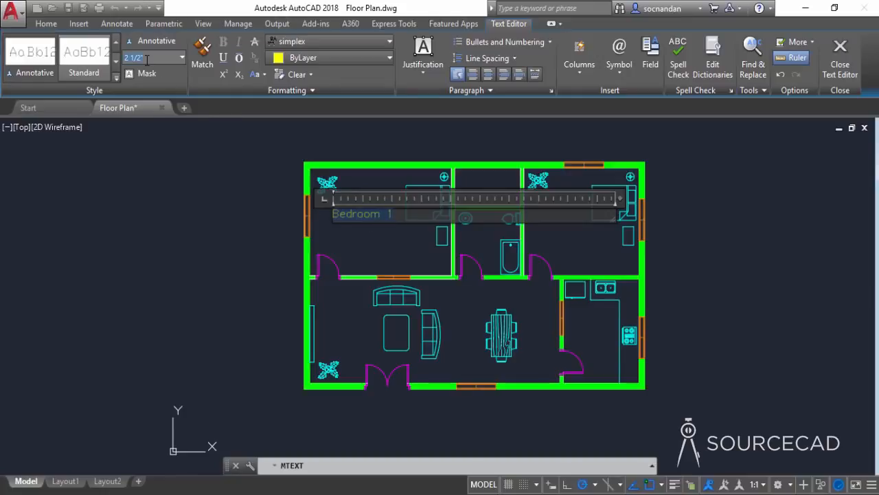
pyautogui.write("1'")
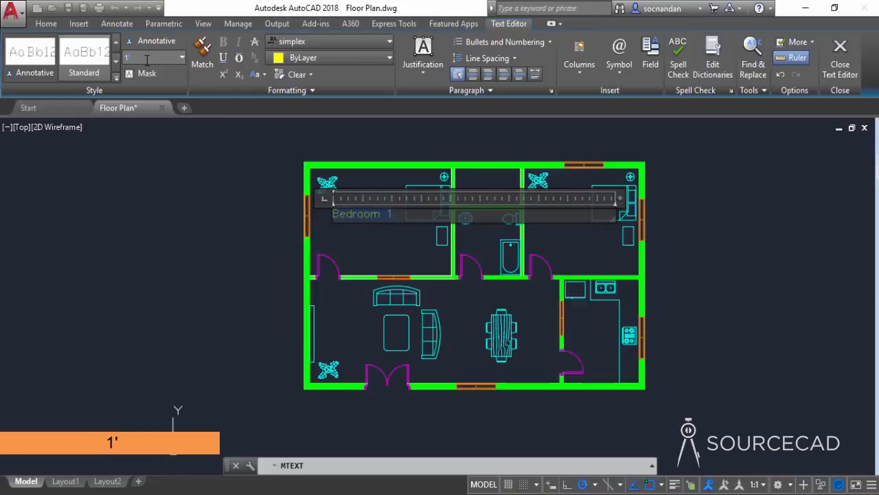
pyautogui.press('Return')
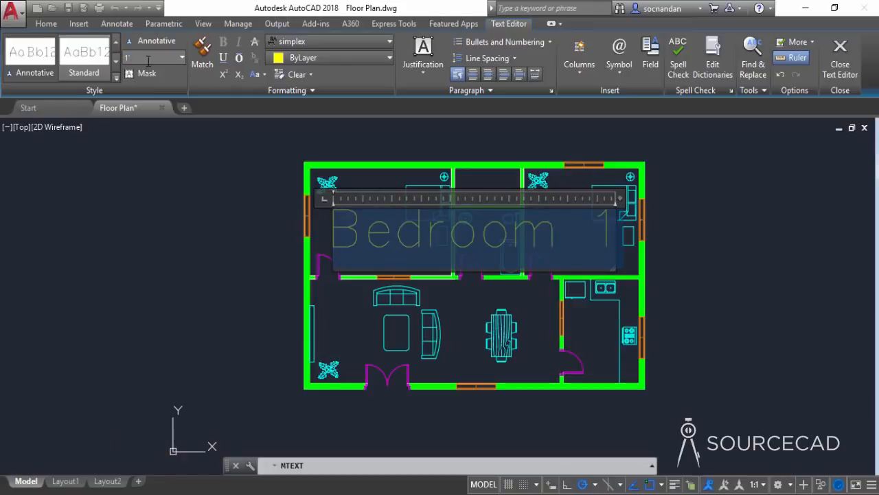
pyautogui.click(261, 243)
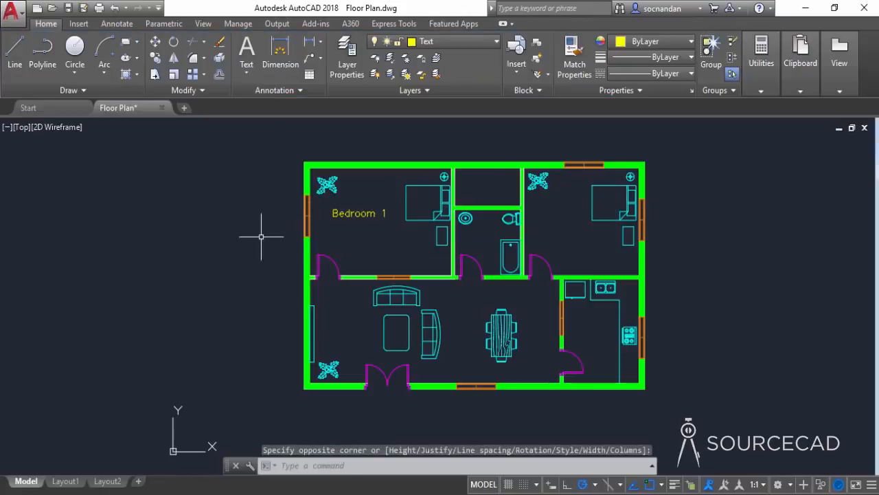
# Step: Move the "Bedroom 1" label slightly down and right, towards the middle of the upper left bedroom
pyautogui.click(363, 213)
pyautogui.click(155, 41)
pyautogui.click(185, 183)
pyautogui.click(194, 192)
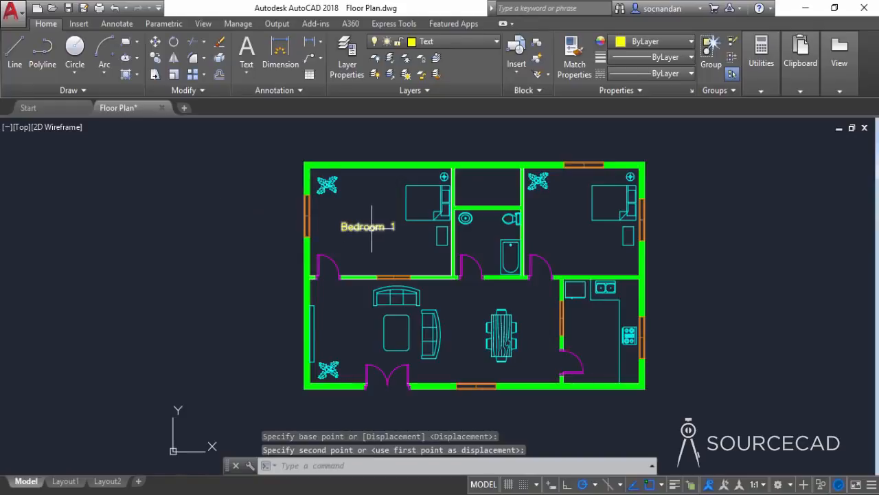
# Step: Copy the "Bedroom 1" label into the right bedroom, dining area, kitchen, living room, bathroom and the small room above the bathroom
pyautogui.click(155, 58)
pyautogui.click(356, 230)
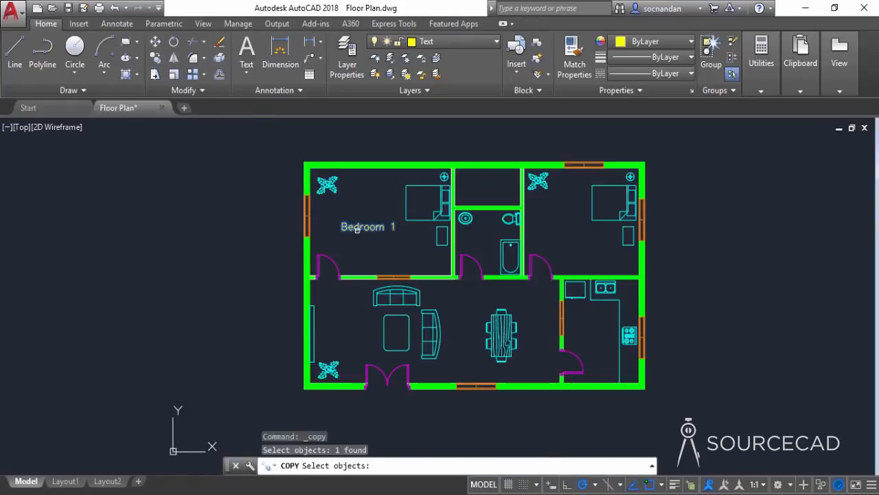
pyautogui.press('Return')
pyautogui.click(366, 243)
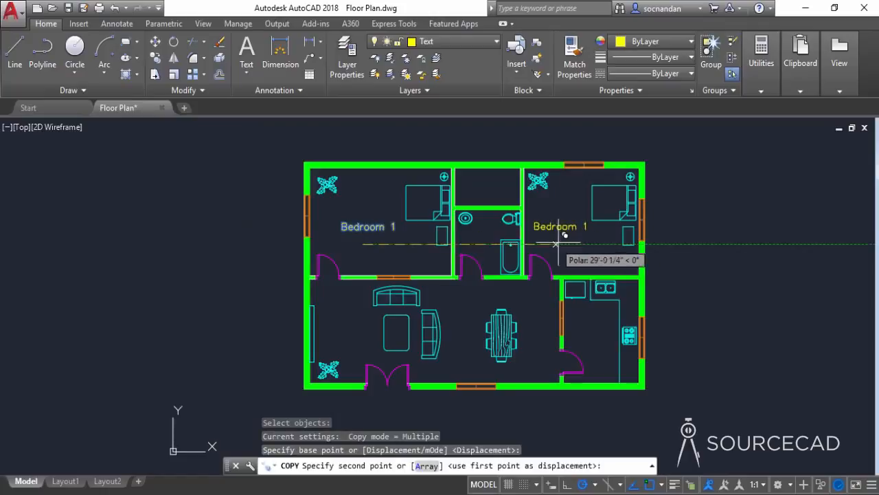
pyautogui.click(576, 258)
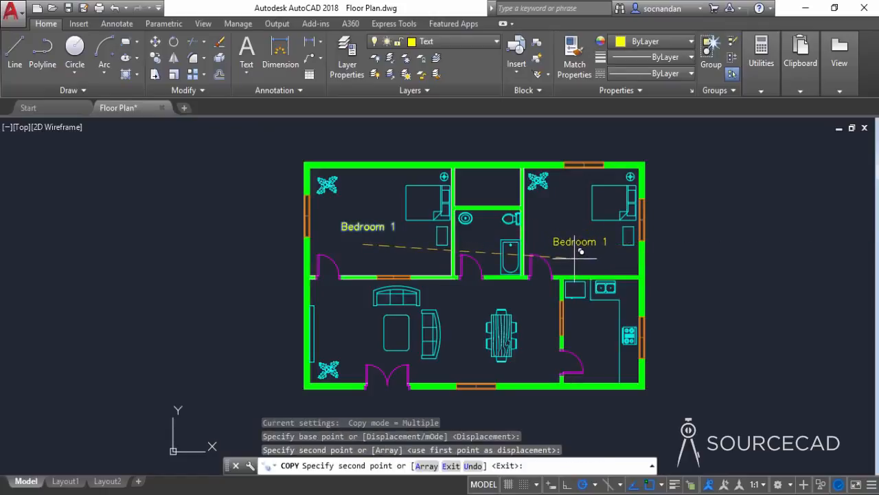
pyautogui.click(497, 388)
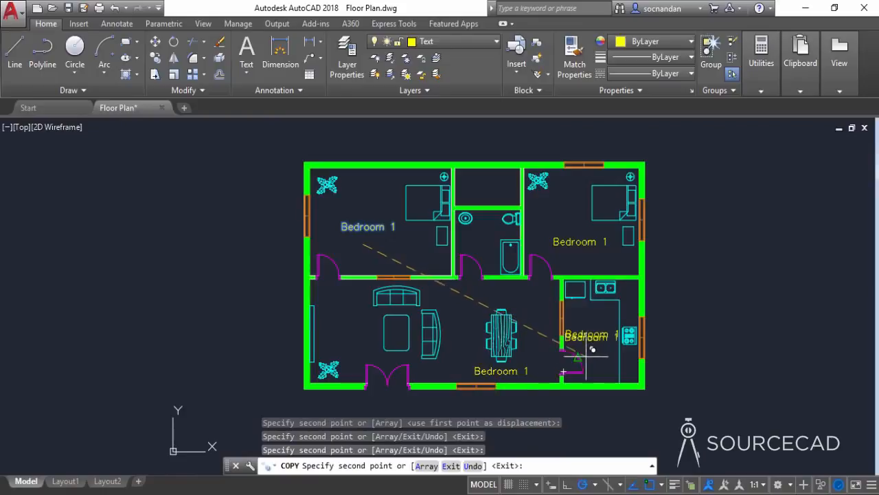
pyautogui.click(352, 351)
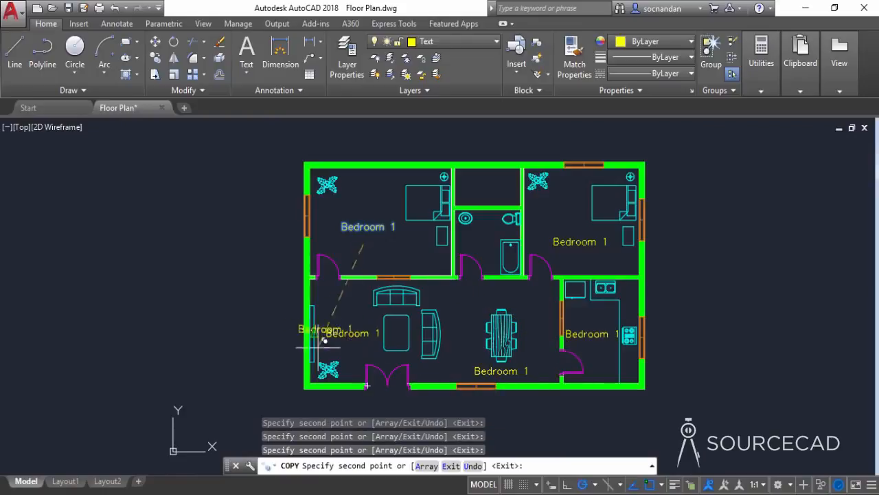
pyautogui.click(483, 253)
pyautogui.click(489, 205)
pyautogui.rightClick(222, 243)
pyautogui.click(244, 253)
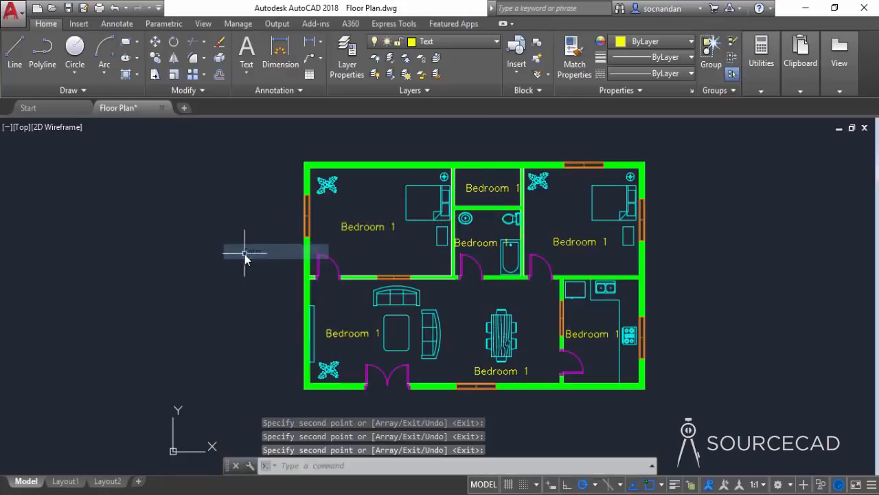
# Step: Change the label in the small room above the bathroom to "AirVent"
pyautogui.doubleClick(488, 193)
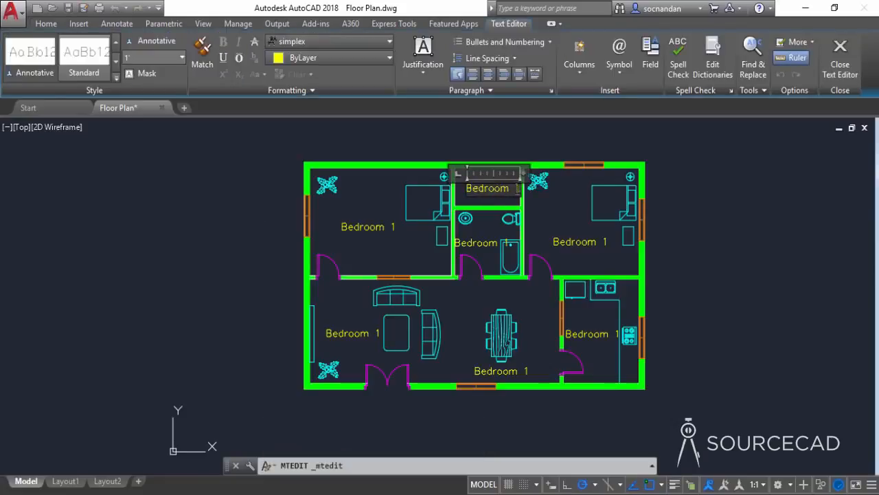
pyautogui.moveTo(518, 188); pyautogui.dragTo(466, 188)
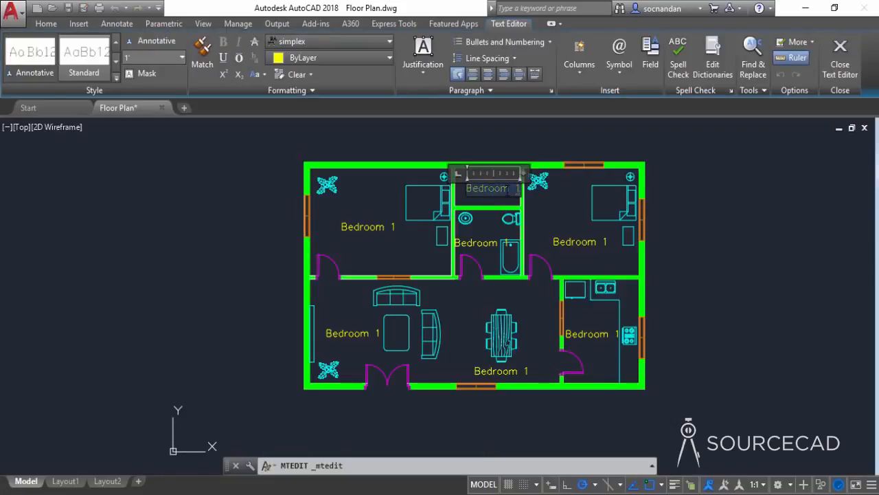
pyautogui.write('AirVent')
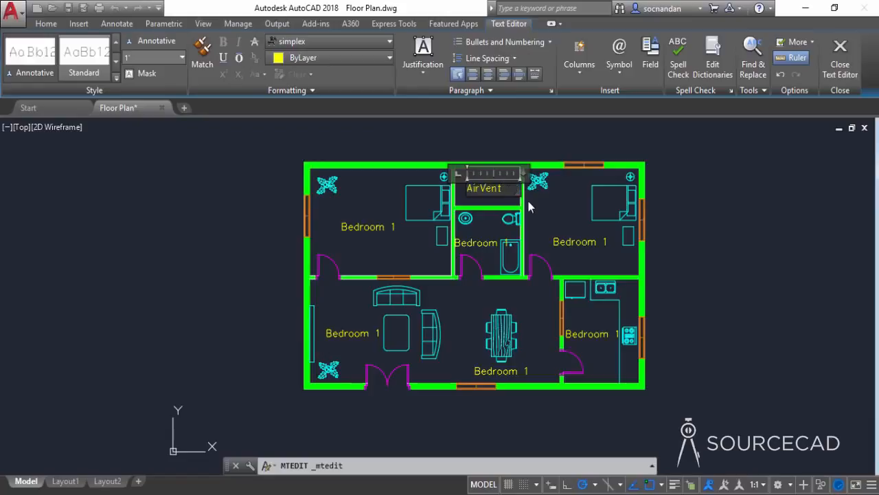
pyautogui.click(553, 191)
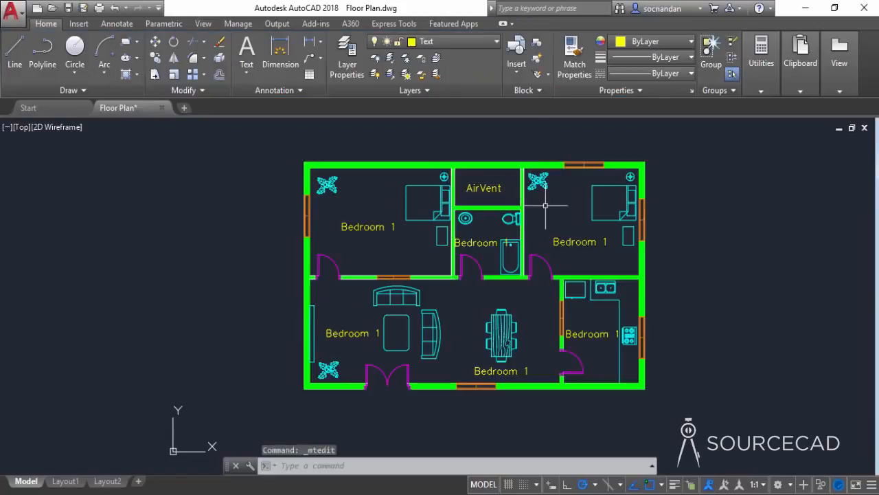
# Step: Change the bathroom's label to "Toilet" and move it slightly right, clear of the wall
pyautogui.doubleClick(489, 240)
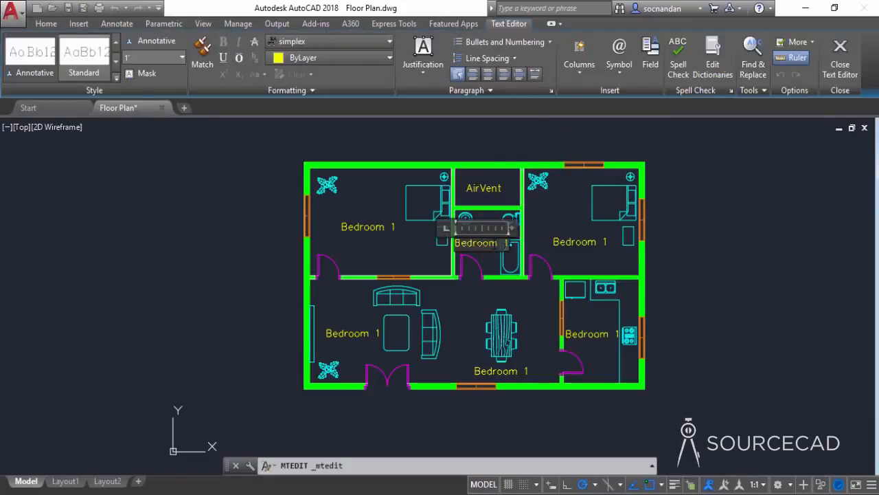
pyautogui.click(493, 255)
pyautogui.click(478, 243)
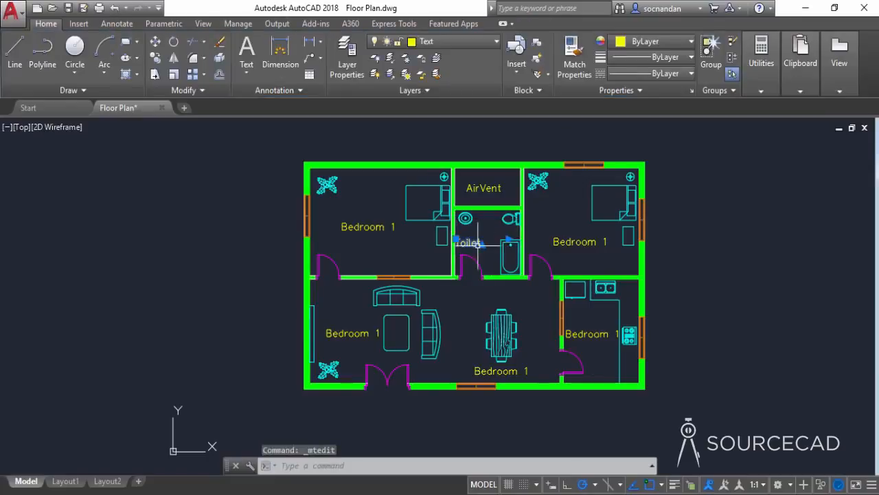
pyautogui.click(155, 41)
pyautogui.click(186, 230)
pyautogui.click(198, 231)
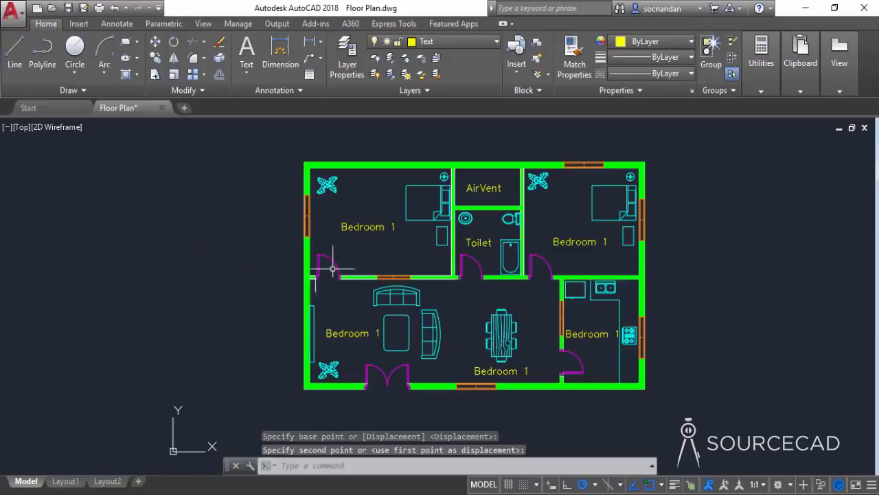
# Step: Change the label in the upper right bedroom to "Bedroom 2"
pyautogui.click(574, 242)
pyautogui.doubleClick(570, 242)
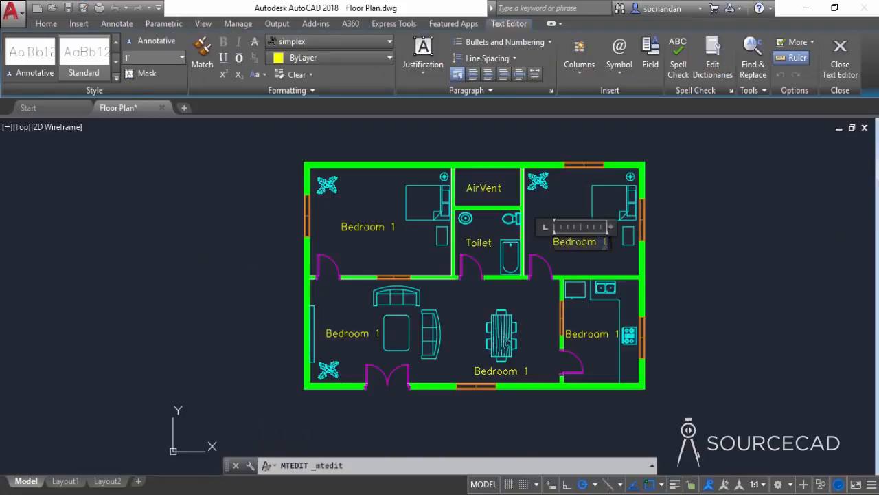
pyautogui.write('2')
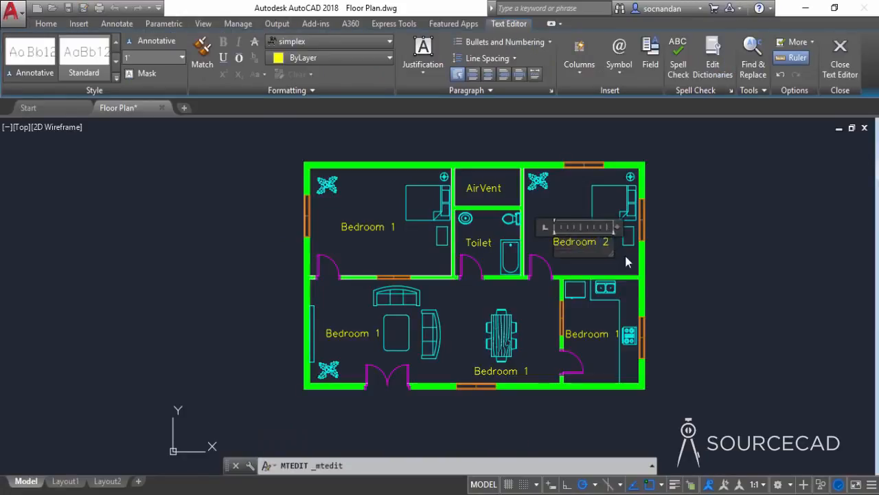
pyautogui.click(626, 256)
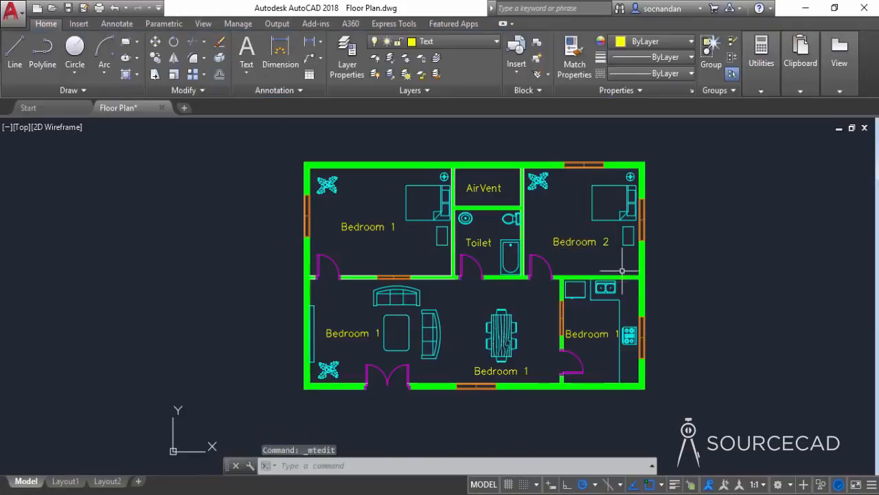
# Step: Change the label beside the coffee table to "Drawing Room" and widen its text box to fit on one line
pyautogui.doubleClick(351, 333)
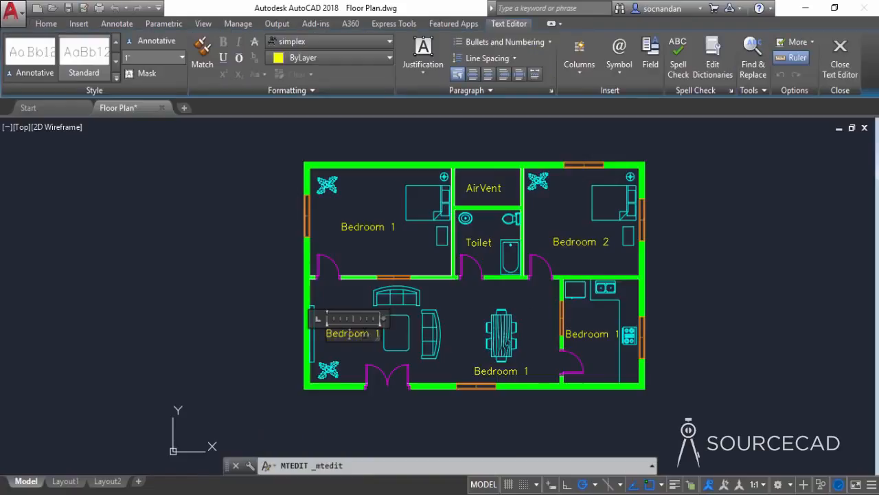
pyautogui.write('Drawing Room')
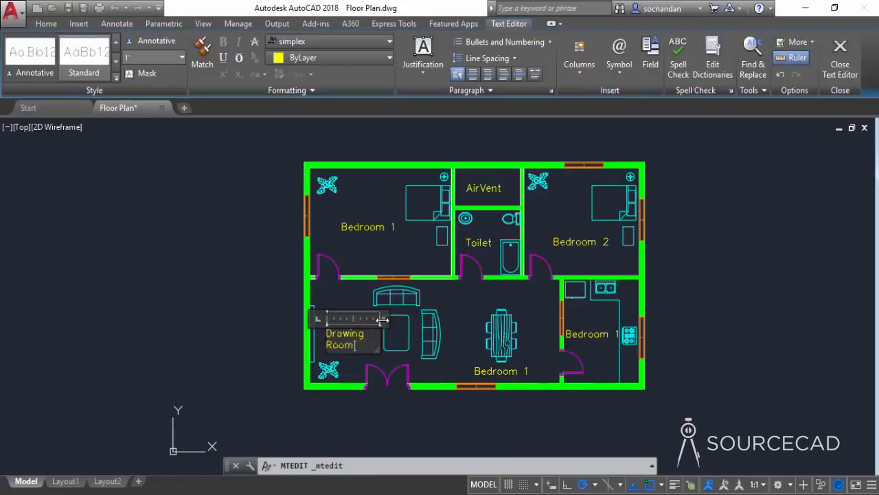
pyautogui.moveTo(381, 319); pyautogui.dragTo(412, 319)
pyautogui.click(426, 323)
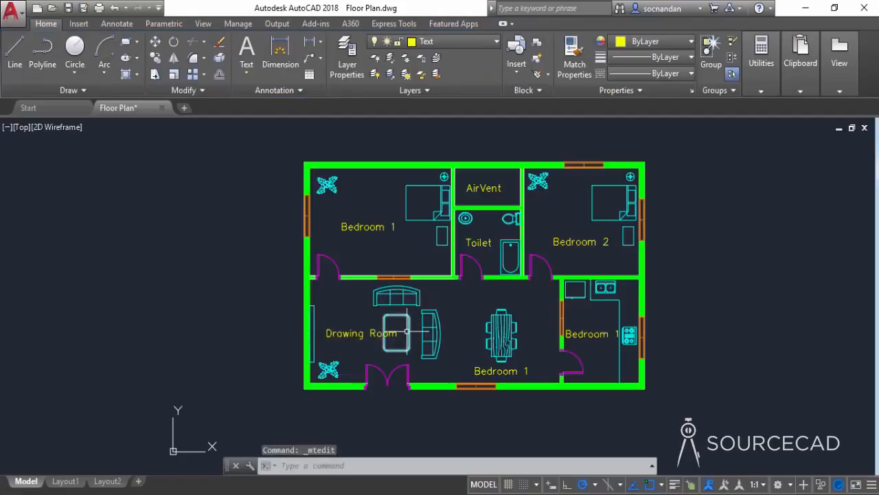
# Step: Change the label below the dining table to "Dining Area" and widen its text box to fit on one line
pyautogui.click(494, 371)
pyautogui.doubleClick(494, 370)
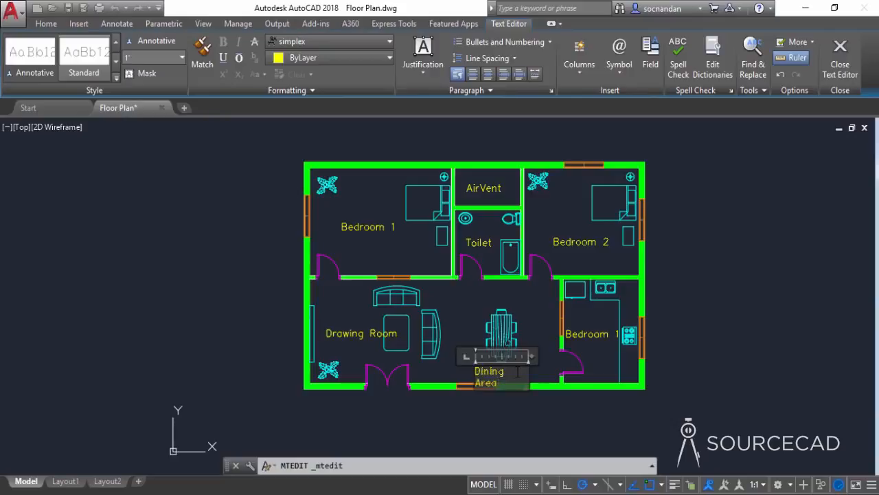
pyautogui.moveTo(534, 356); pyautogui.dragTo(549, 350)
pyautogui.click(550, 347)
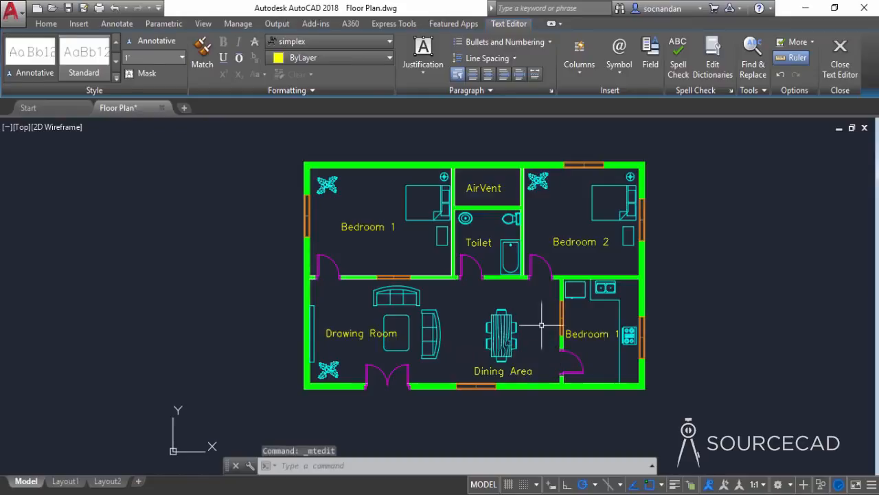
# Step: Change the label in the lower right room to "Kitchen" and move it slightly right and down within the room
pyautogui.doubleClick(601, 339)
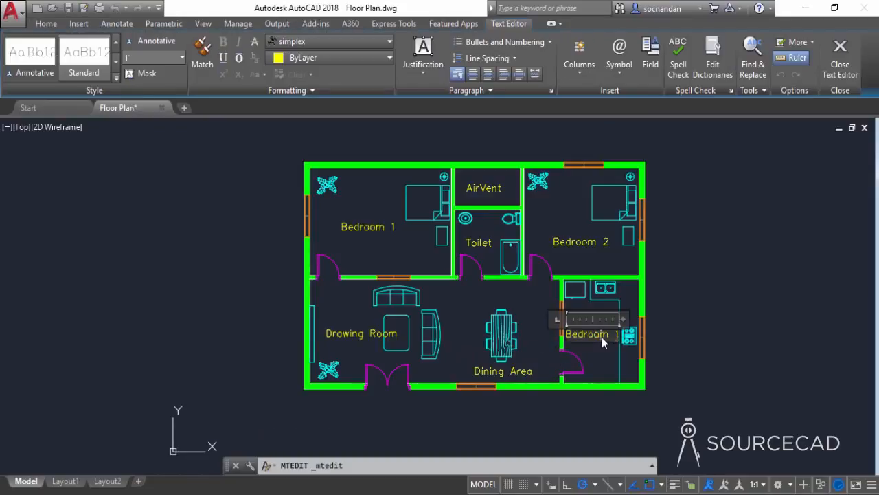
pyautogui.write('Kitchen')
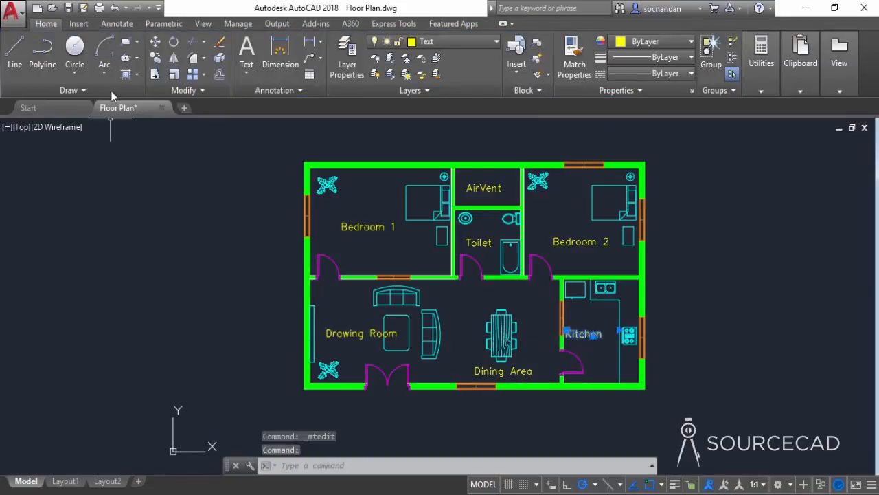
pyautogui.click(154, 46)
pyautogui.click(180, 313)
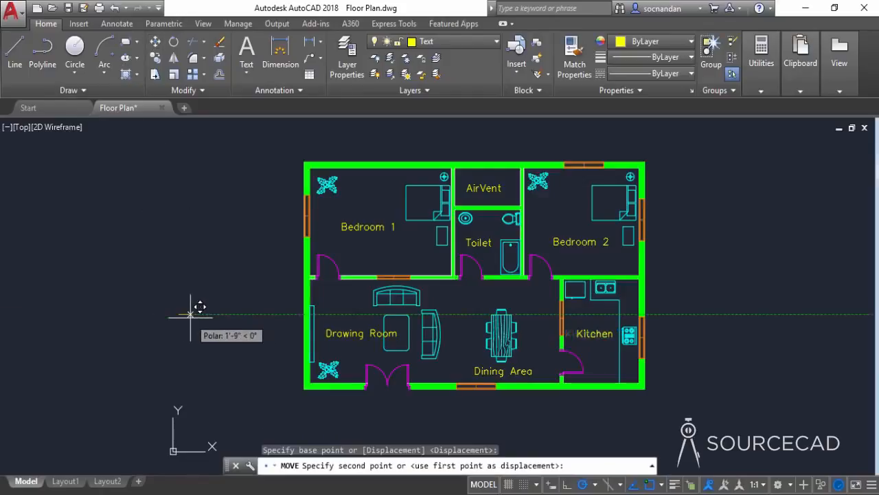
pyautogui.click(190, 322)
# Step: Rotate the "Drawing Room" label by 90° so it reads vertically
pyautogui.click(361, 333)
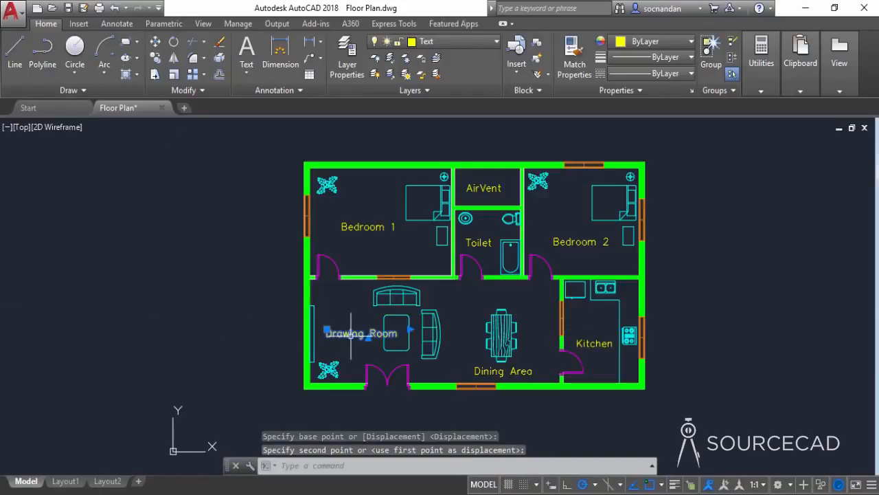
pyautogui.click(174, 41)
pyautogui.click(243, 323)
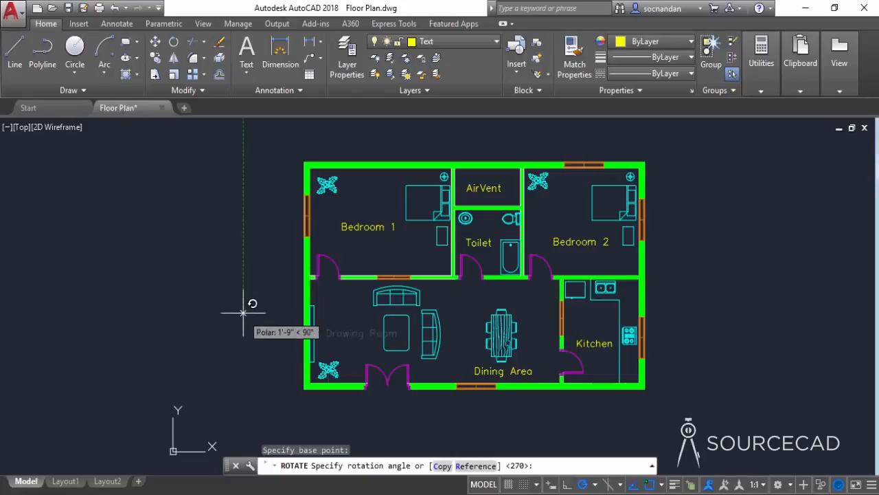
pyautogui.click(244, 281)
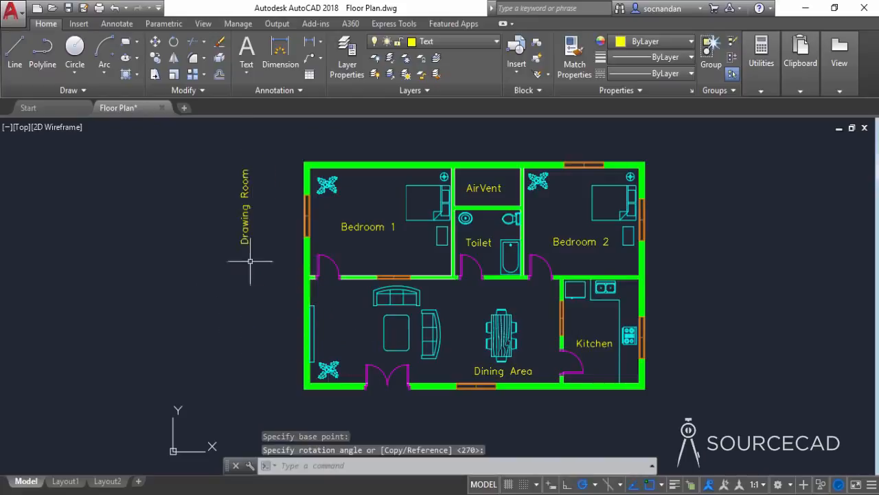
# Step: Move the vertical "Drawing Room" label back into the living room, between the left wall unit and the coffee table
pyautogui.click(240, 239)
pyautogui.click(155, 41)
pyautogui.click(206, 182)
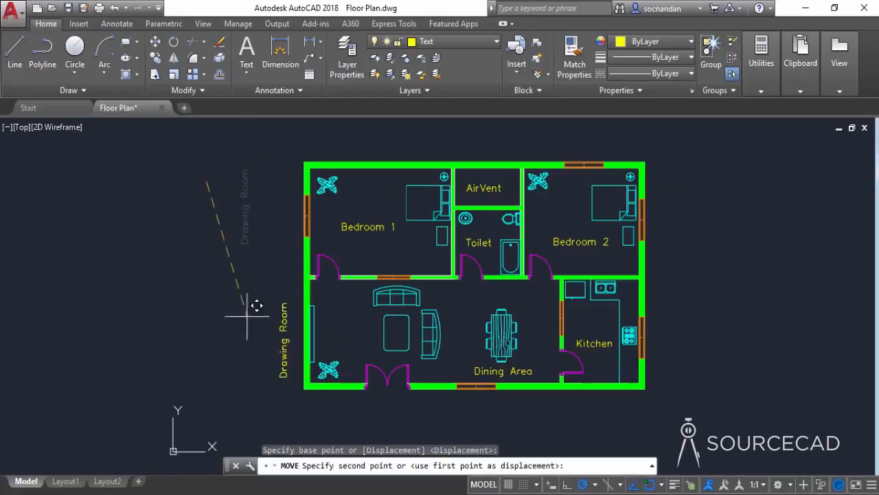
pyautogui.click(318, 299)
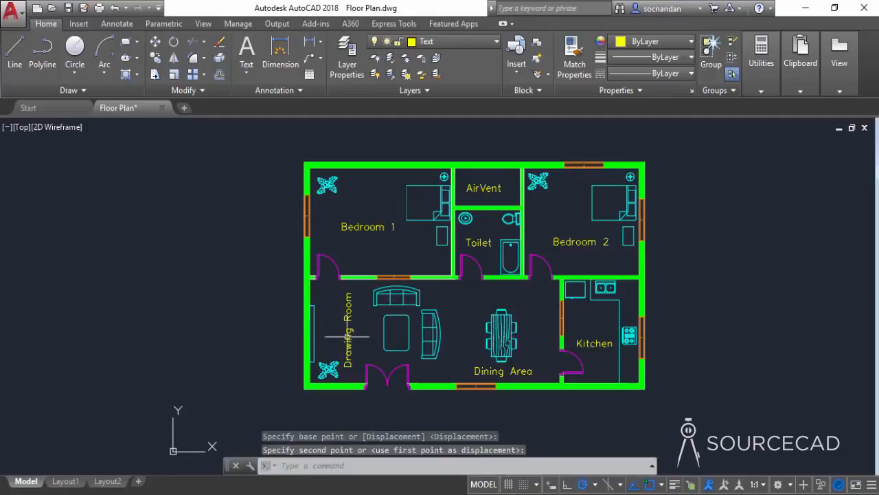
pyautogui.click(373, 174)
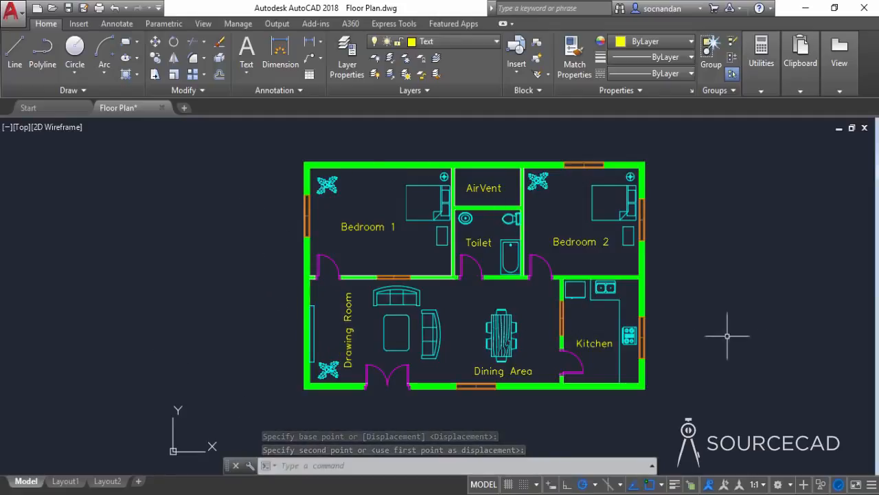